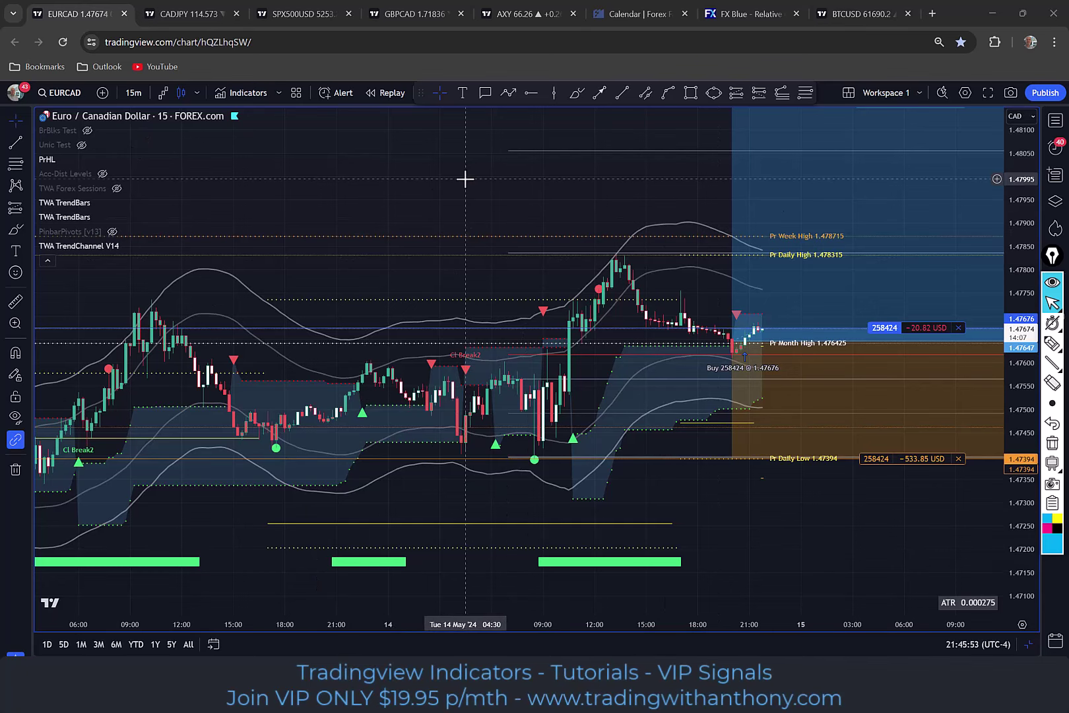
Step: Circle the cluster of buy signals at the 14 May lows on the EURCAD 15-minute chart with the pen
left_click_drag(466, 179, 477, 207)
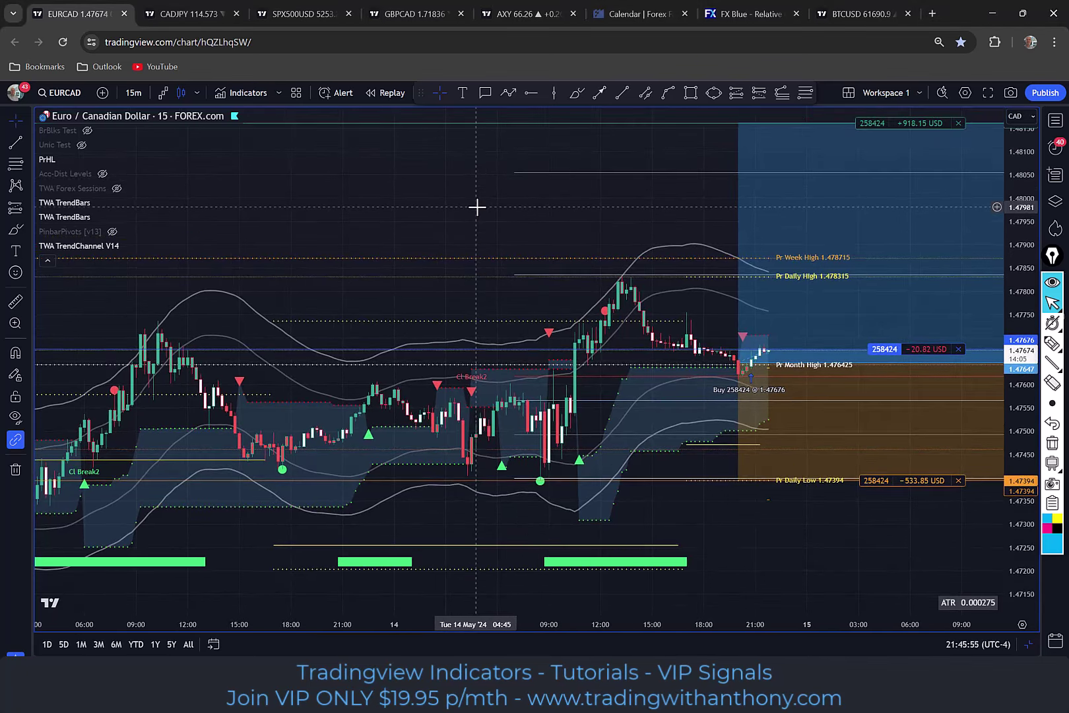
mouse_move(747, 382)
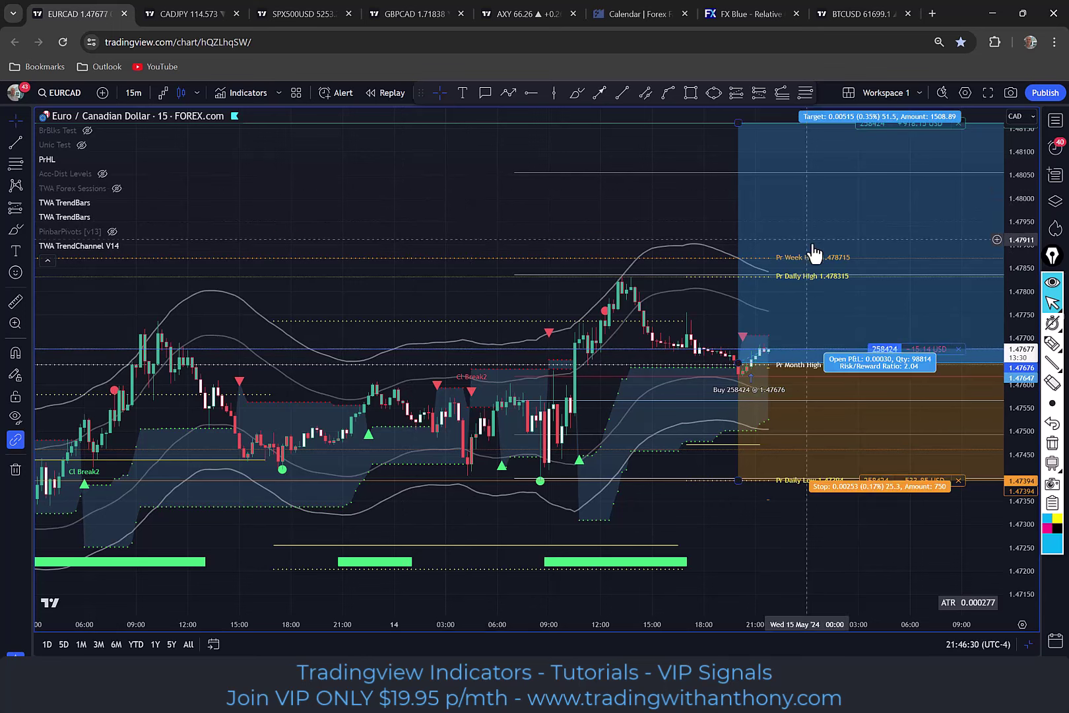
left_click(1052, 343)
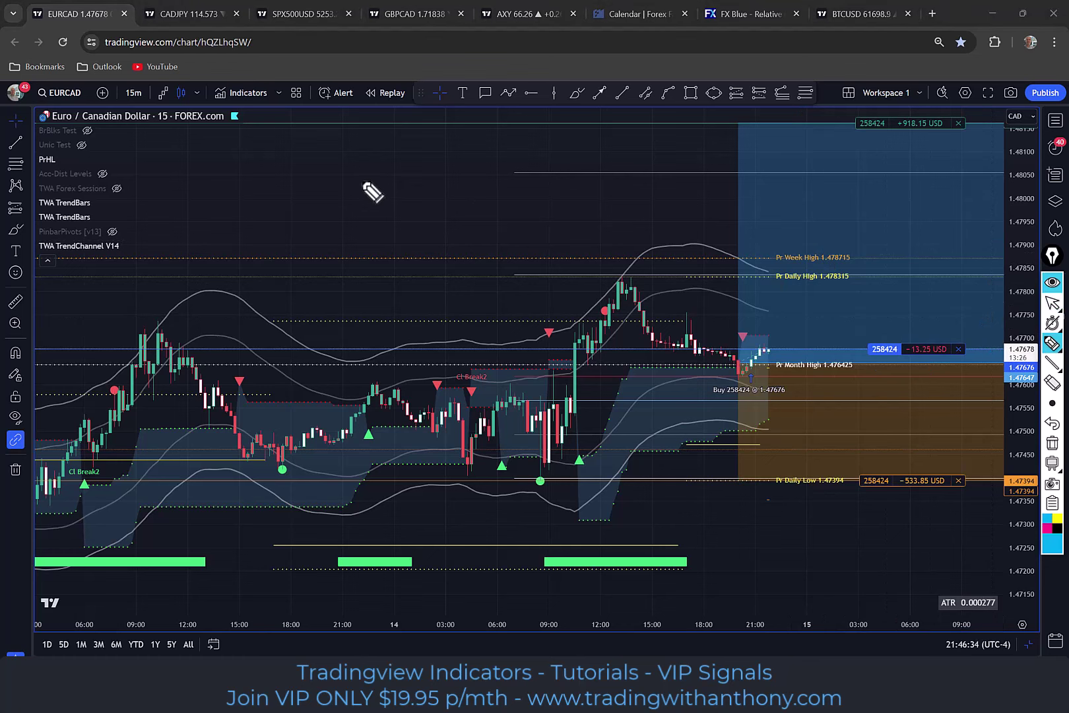
mouse_move(588, 441)
left_mouse_down()
mouse_move(470, 491)
mouse_move(501, 465)
mouse_move(472, 473)
left_mouse_up()
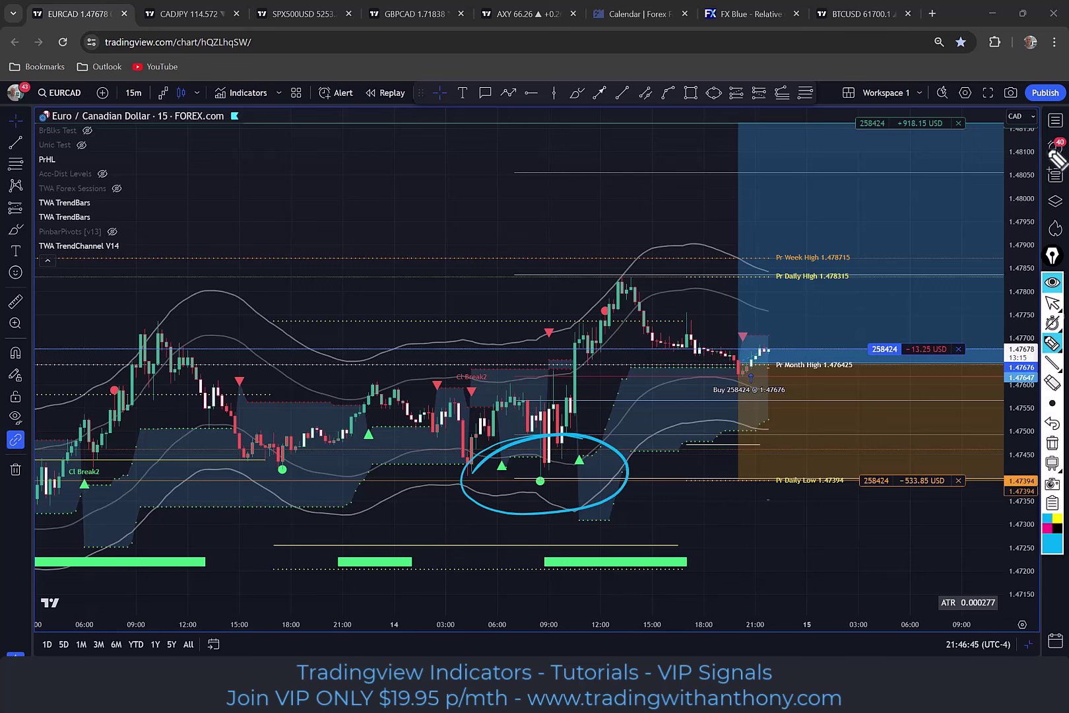
Step: Draw a pen arrow to the alerts icon and circle it
left_click_drag(1049, 148, 923, 200)
left_click_drag(1007, 146, 1024, 175)
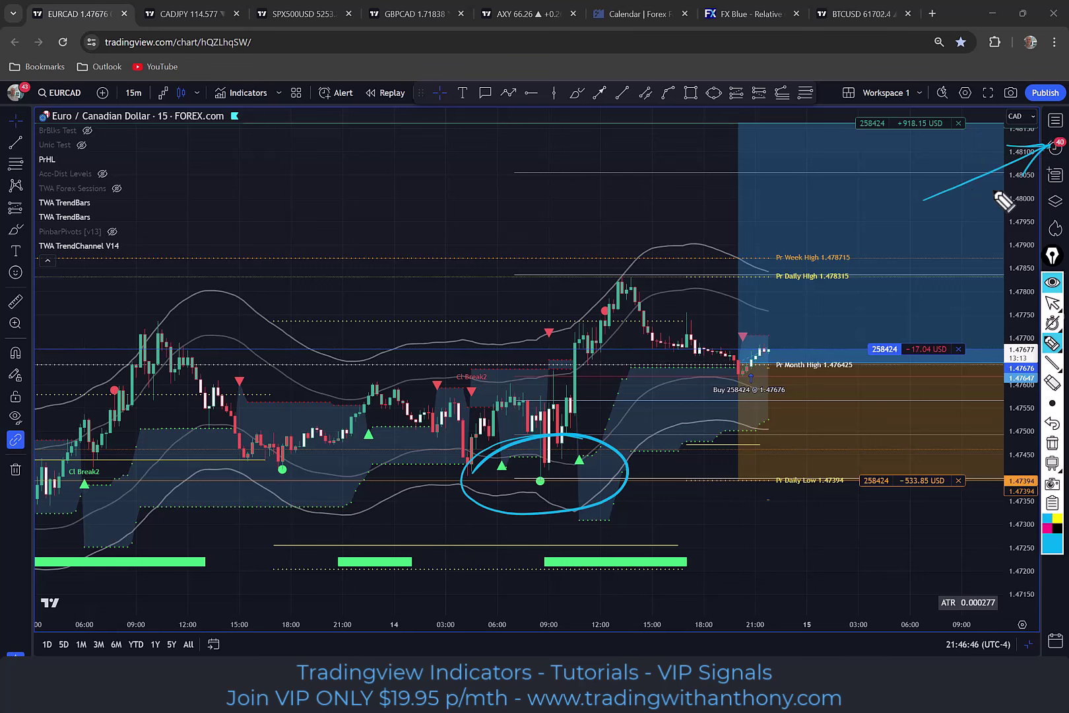
left_click_drag(1058, 135, 1032, 160)
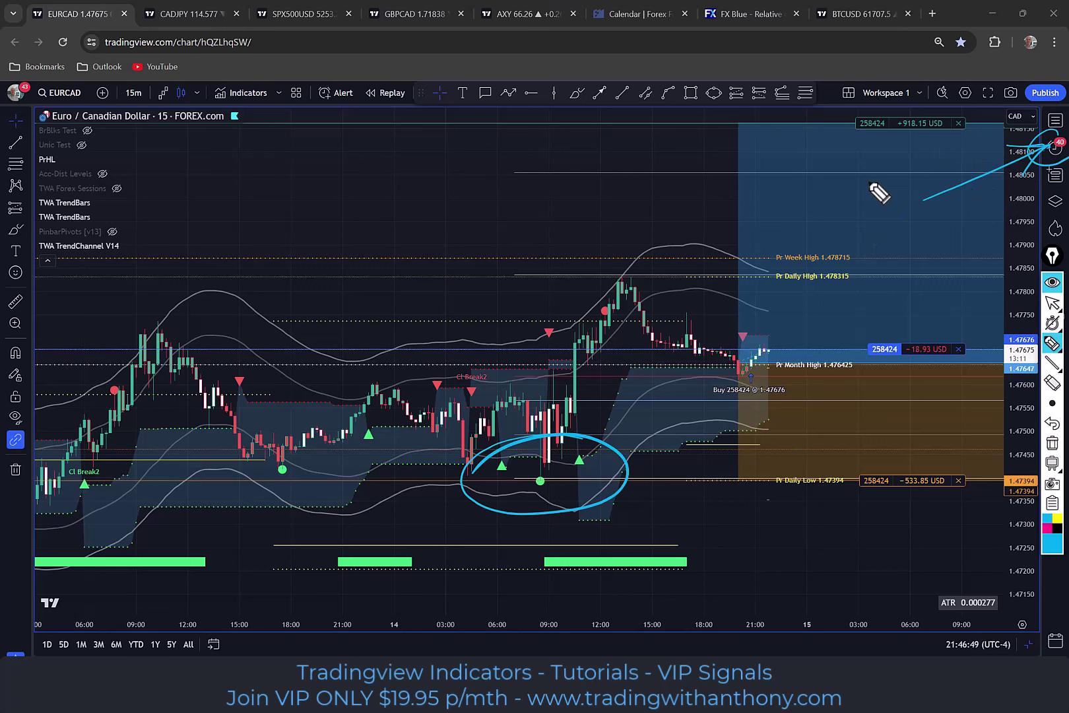
Step: Circle the 15m timeframe and draw an arrow to the TWA TrendChannel V14 indicator name
left_click_drag(162, 89, 96, 126)
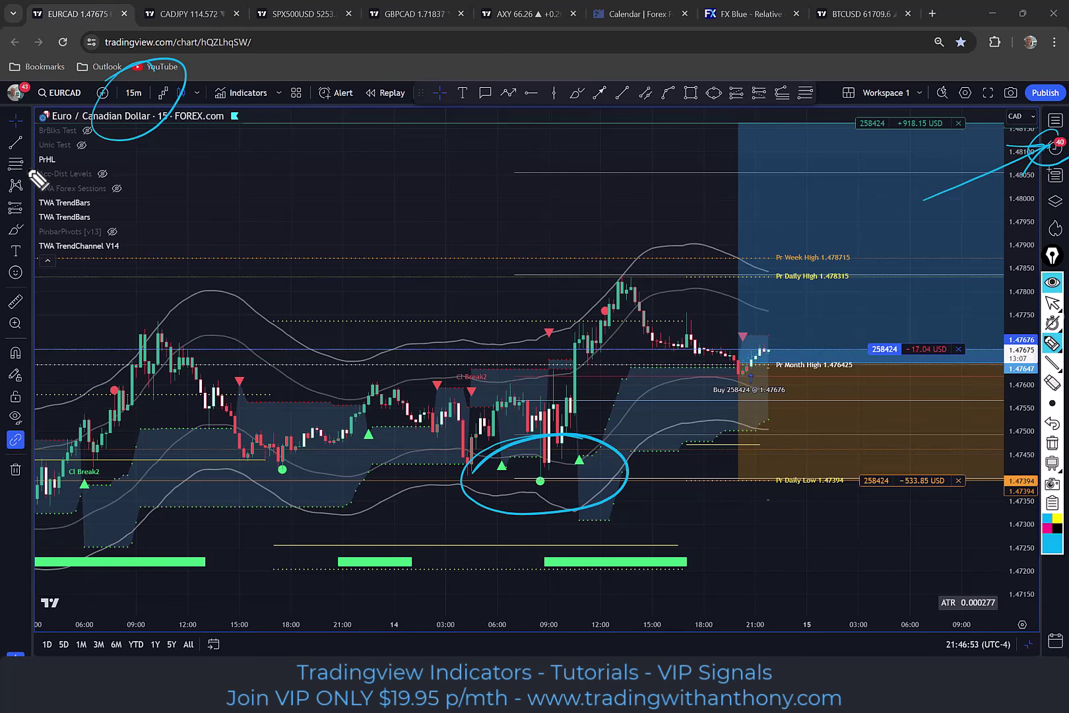
left_click_drag(269, 188, 132, 241)
mouse_move(154, 217)
left_mouse_down()
mouse_move(140, 238)
mouse_move(169, 260)
left_mouse_up()
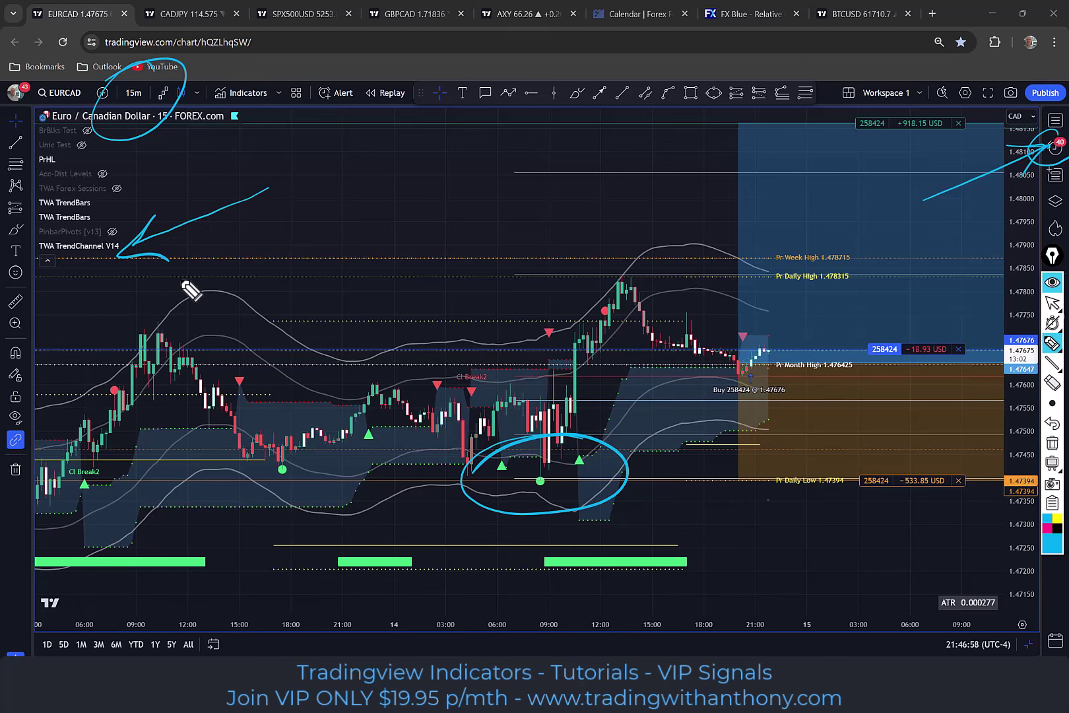
Step: Draw arrows to the green triangle at the circled low and to the green Cl Break2 signal, and circle that signal
mouse_move(465, 547)
left_mouse_down()
mouse_move(498, 486)
mouse_move(518, 515)
left_mouse_up()
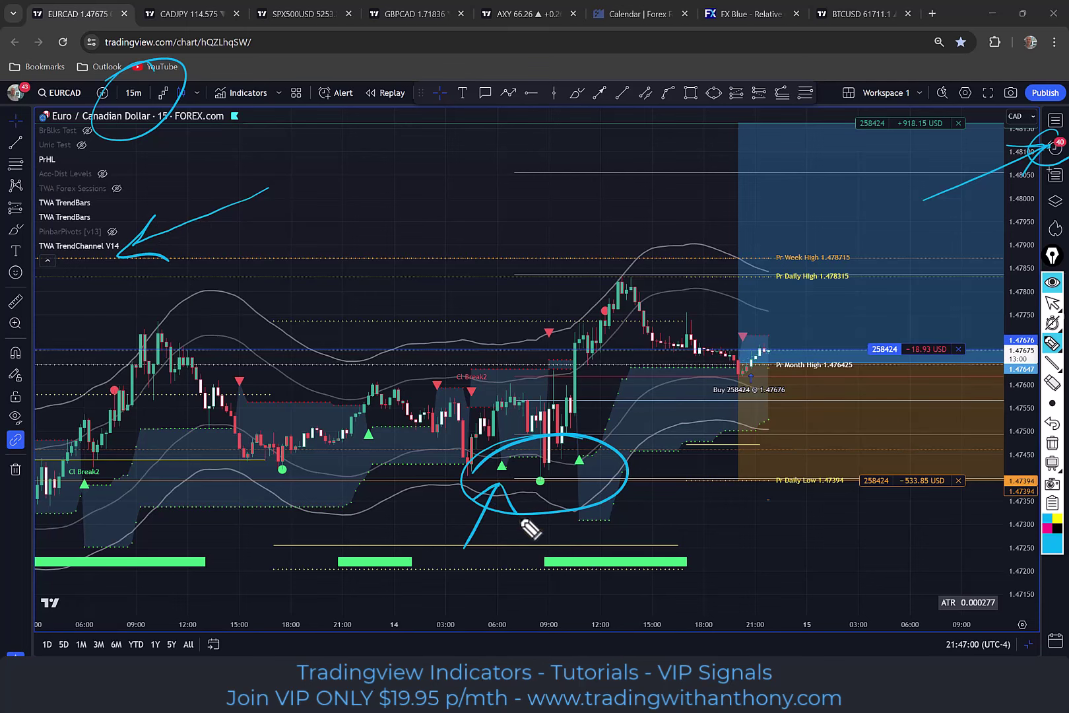
left_click_drag(86, 509, 64, 565)
left_click_drag(66, 527, 101, 521)
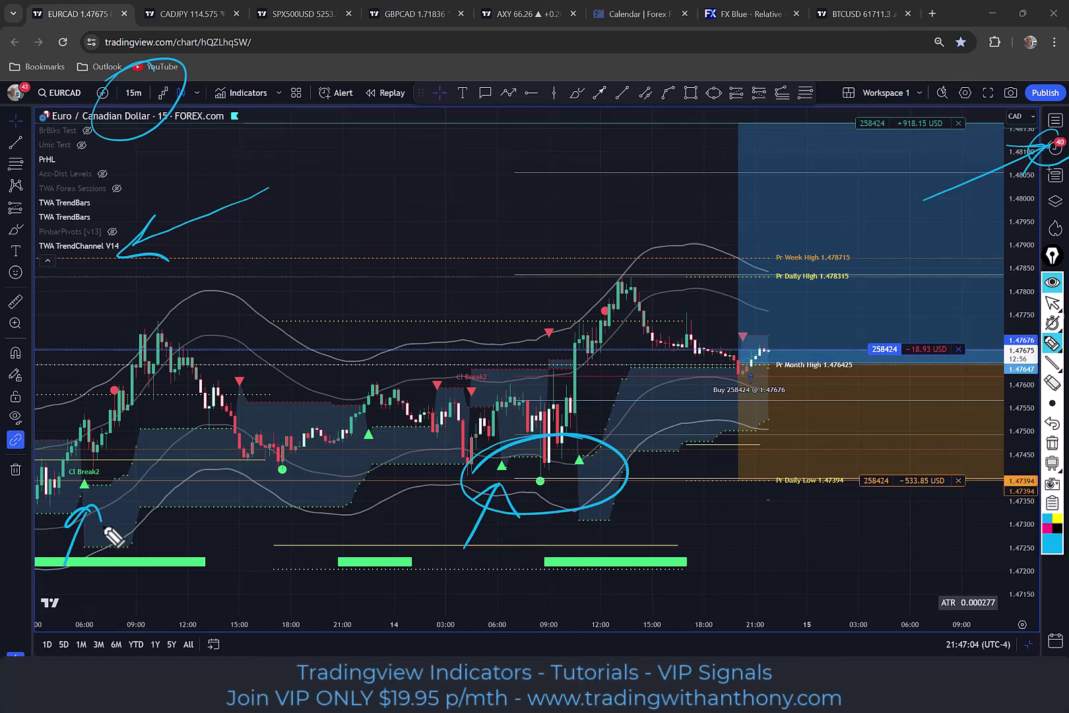
left_click_drag(92, 450, 97, 436)
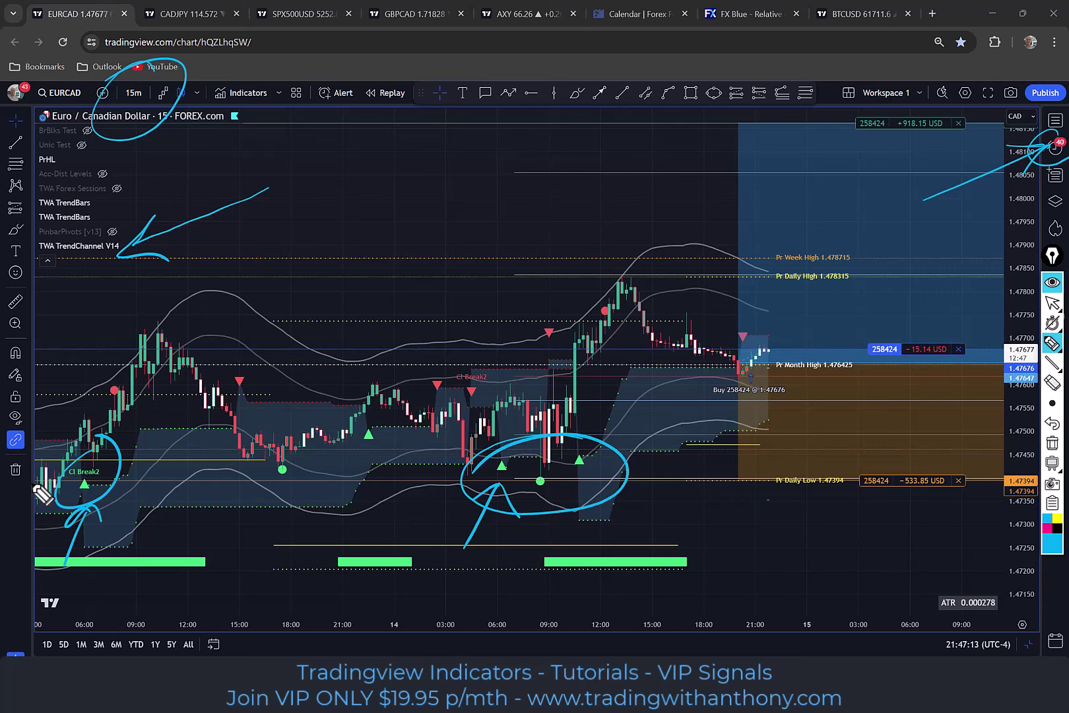
left_click_drag(1050, 149, 995, 144)
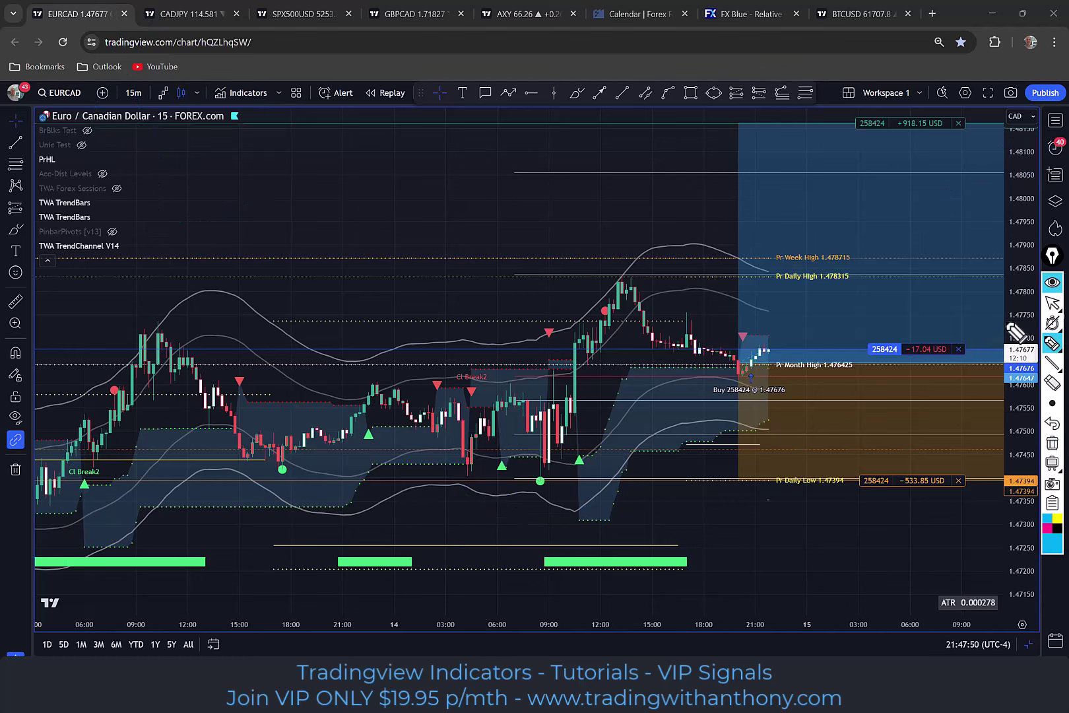
Step: Circle the 14 May lows and draw a curved arrow from the earlier low up to the buy entry
mouse_move(580, 427)
left_mouse_down()
mouse_move(650, 441)
mouse_move(575, 409)
left_mouse_up()
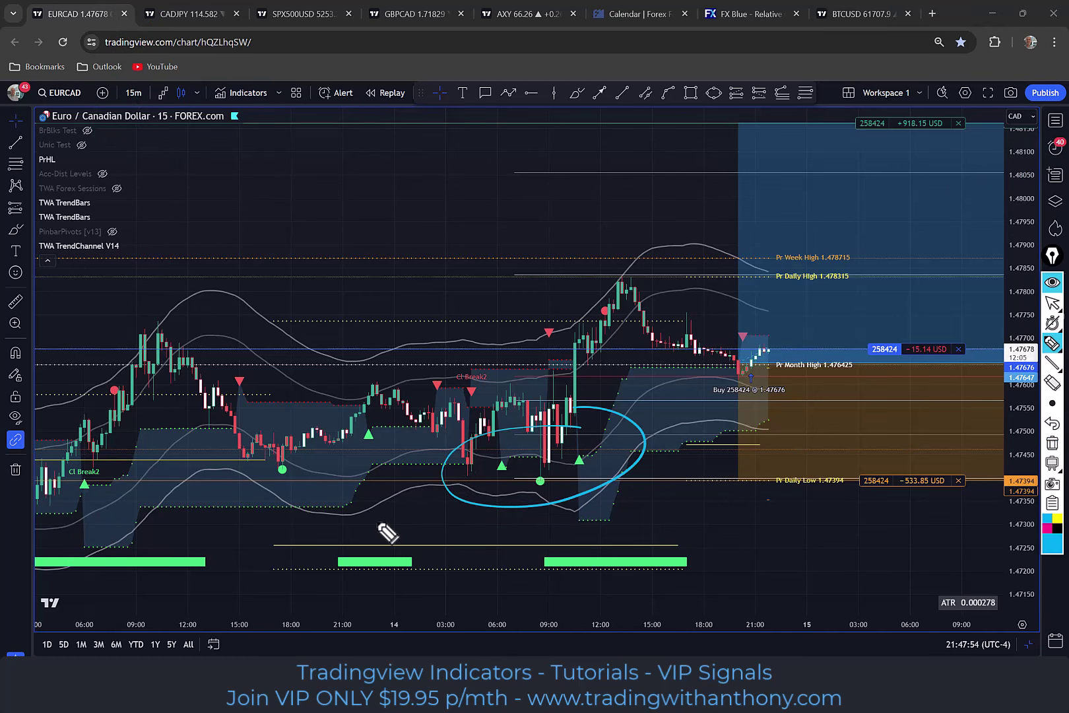
mouse_move(245, 471)
left_mouse_down()
mouse_move(300, 502)
mouse_move(759, 386)
left_mouse_up()
left_click_drag(691, 408, 775, 410)
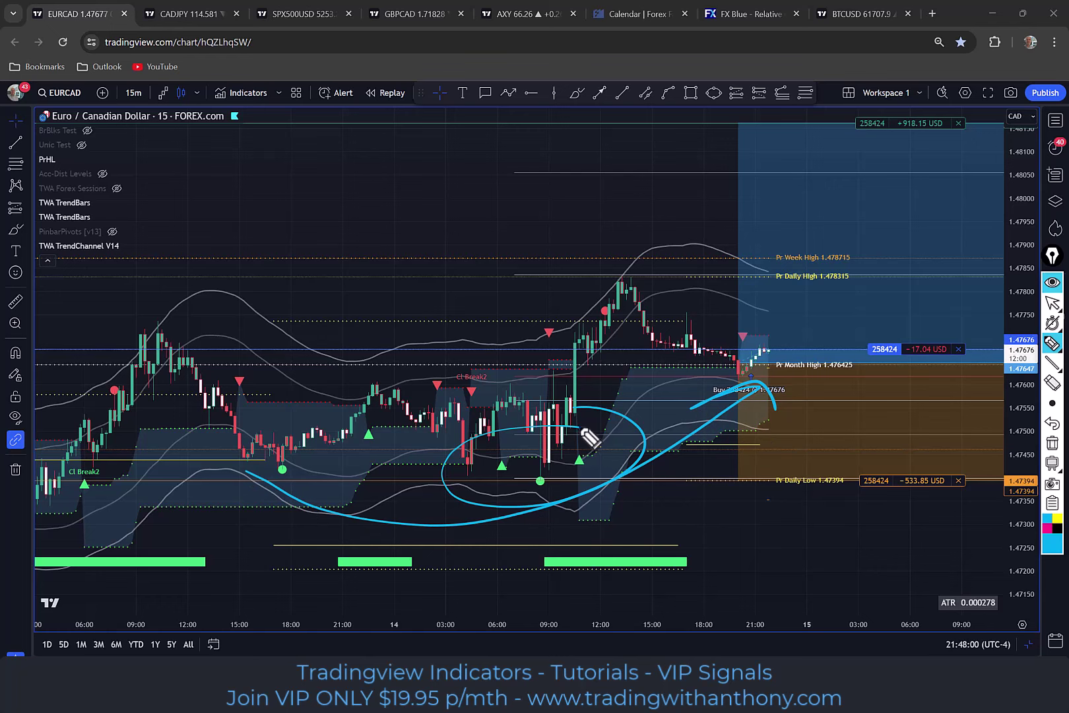
Step: Circle the green signals at the last low and add check marks above price and beside the circled green trend bar
mouse_move(590, 436)
left_mouse_down()
mouse_move(621, 475)
mouse_move(558, 455)
left_mouse_up()
left_click_drag(652, 194, 767, 128)
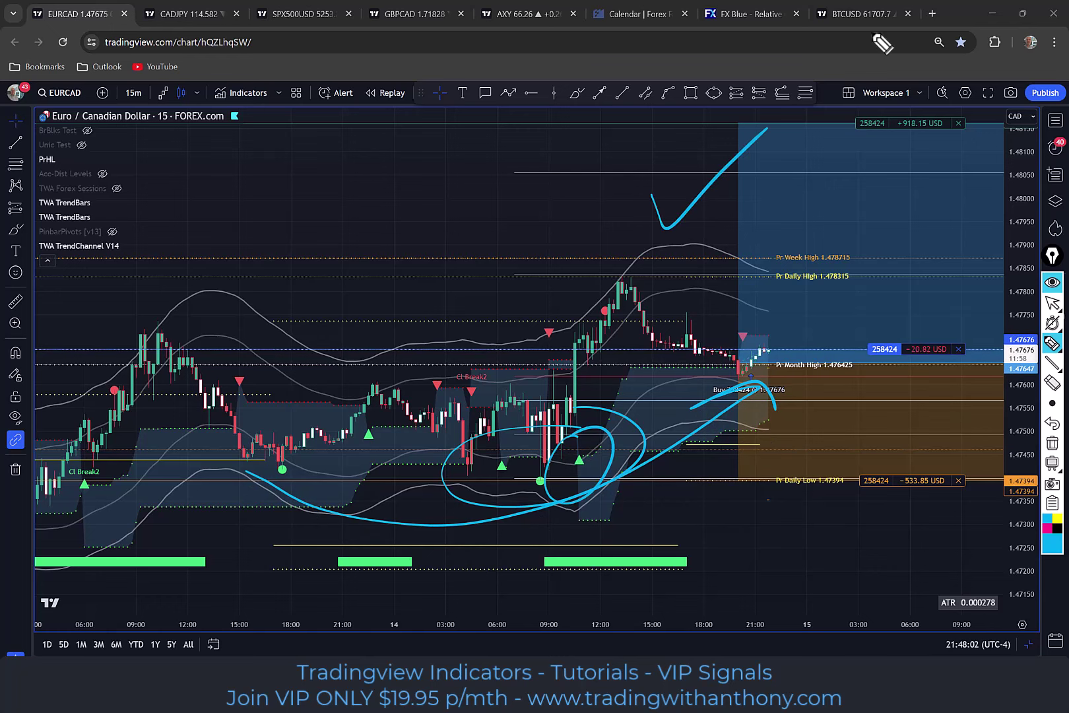
mouse_move(627, 524)
left_mouse_down()
mouse_move(678, 558)
mouse_move(639, 522)
mouse_move(762, 472)
left_mouse_up()
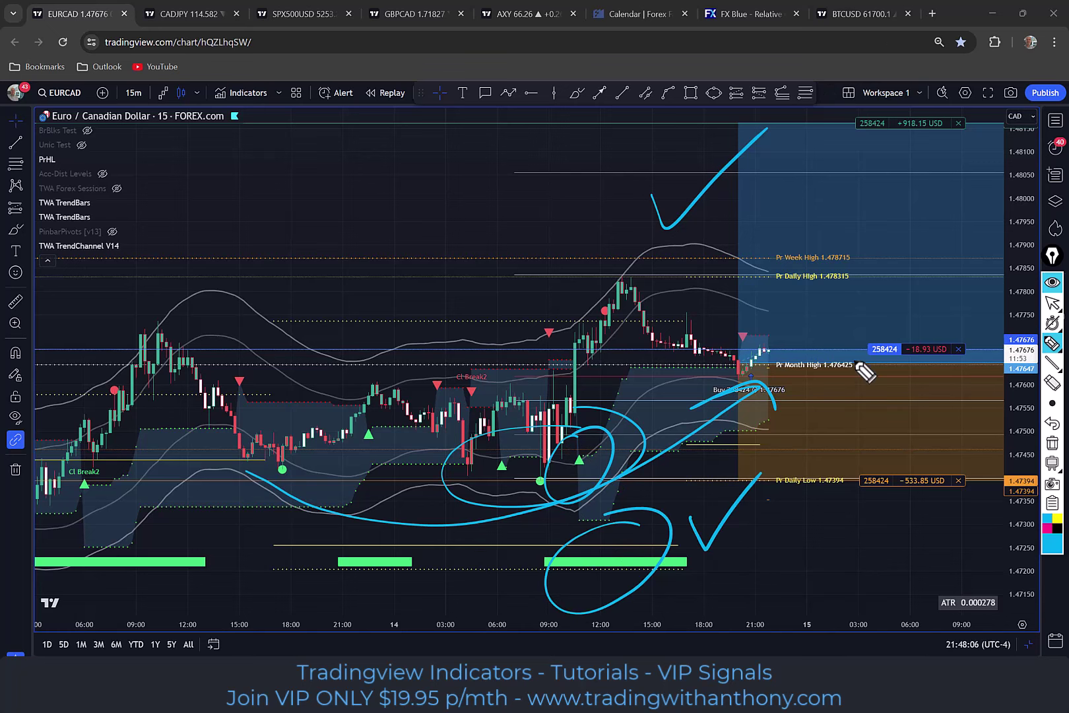
Step: Trace the rally from the low to the daily high and the pullback to the buy entry, marking each level horizontally
mouse_move(513, 489)
left_mouse_down()
mouse_move(547, 480)
mouse_move(522, 503)
mouse_move(645, 271)
left_mouse_up()
left_click_drag(557, 273, 703, 268)
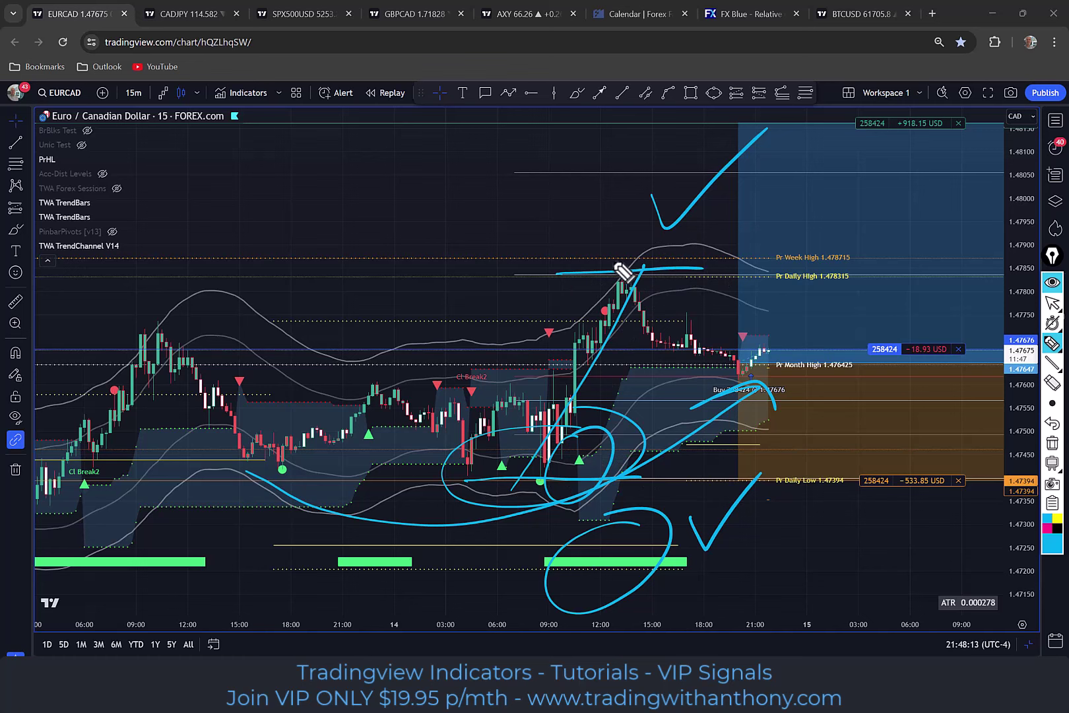
left_click_drag(625, 273, 753, 408)
mouse_move(676, 390)
left_mouse_down()
mouse_move(721, 395)
mouse_move(691, 401)
left_mouse_up()
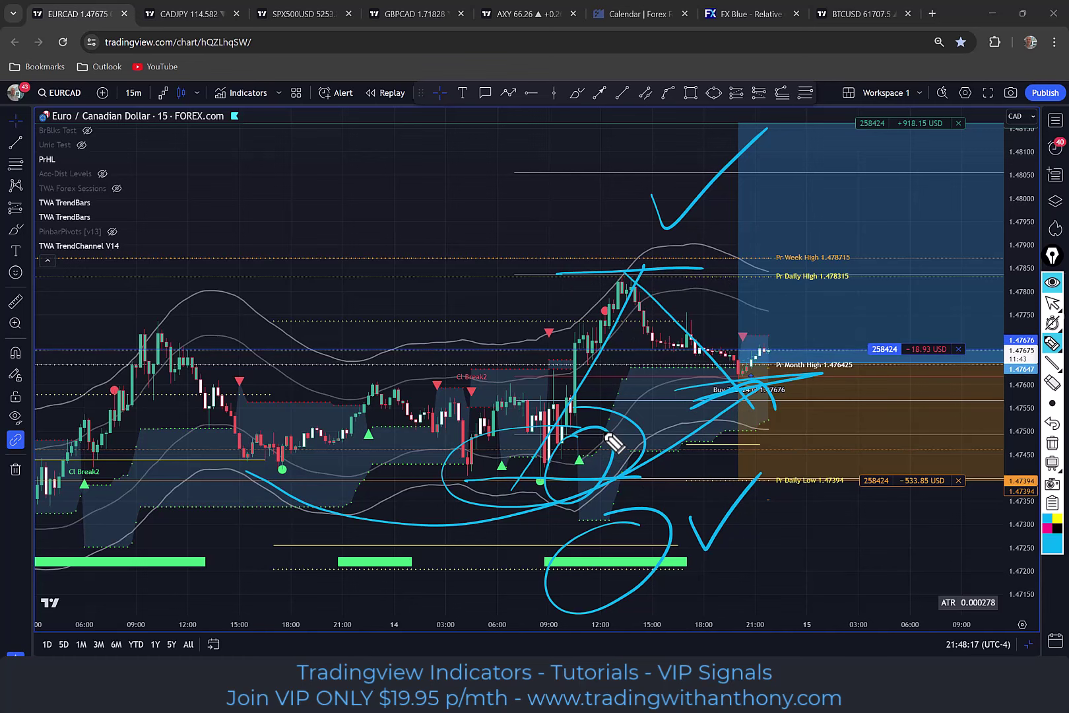
Step: Erase all pen annotations and return to the normal chart cursor
left_click(1052, 443)
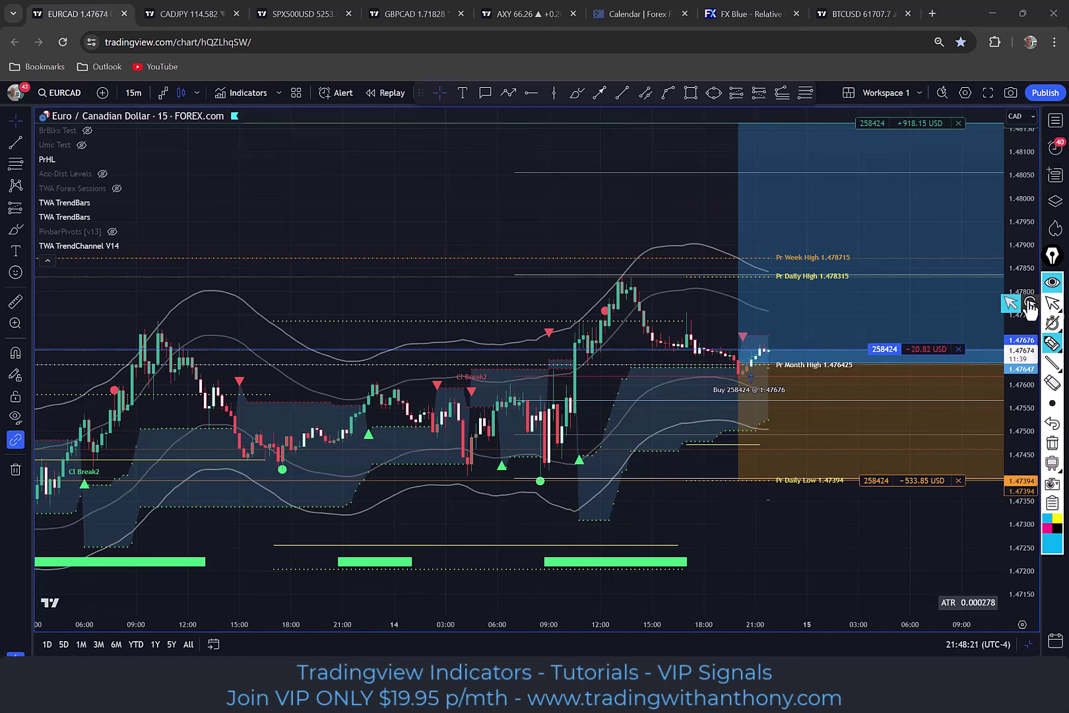
left_click(1052, 303)
left_click(469, 205)
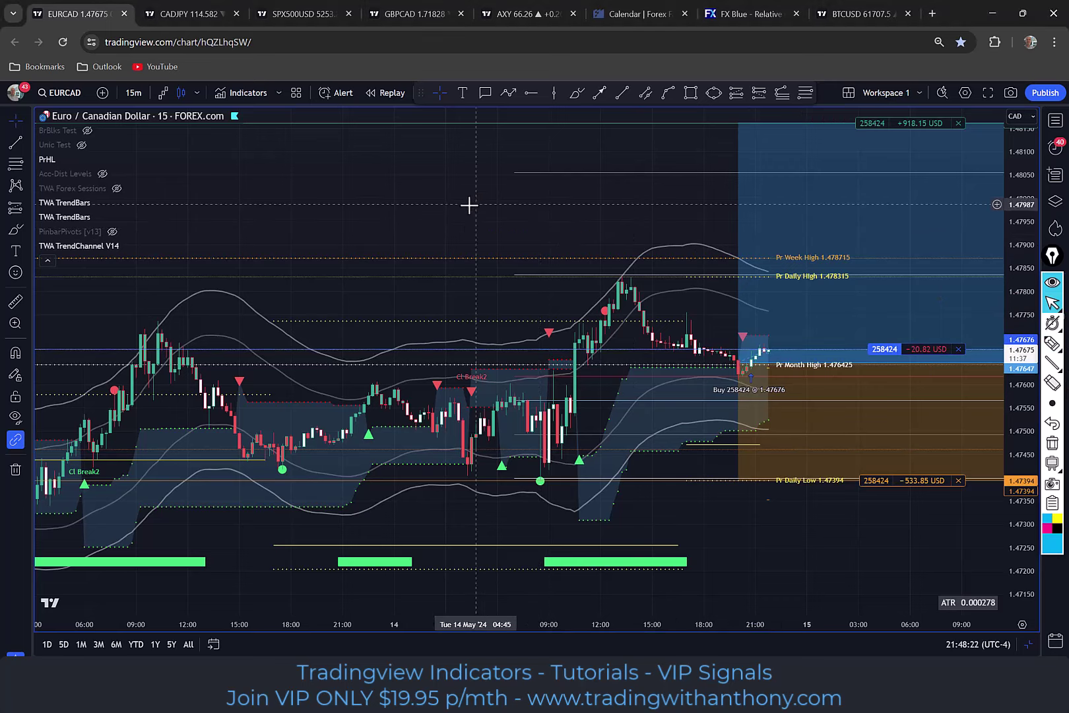
Step: Draw a Fibonacci retracement from the 14 May 08:45 swing low at 1.47428 to the swing high at 1.47840
left_click_drag(470, 206, 433, 202)
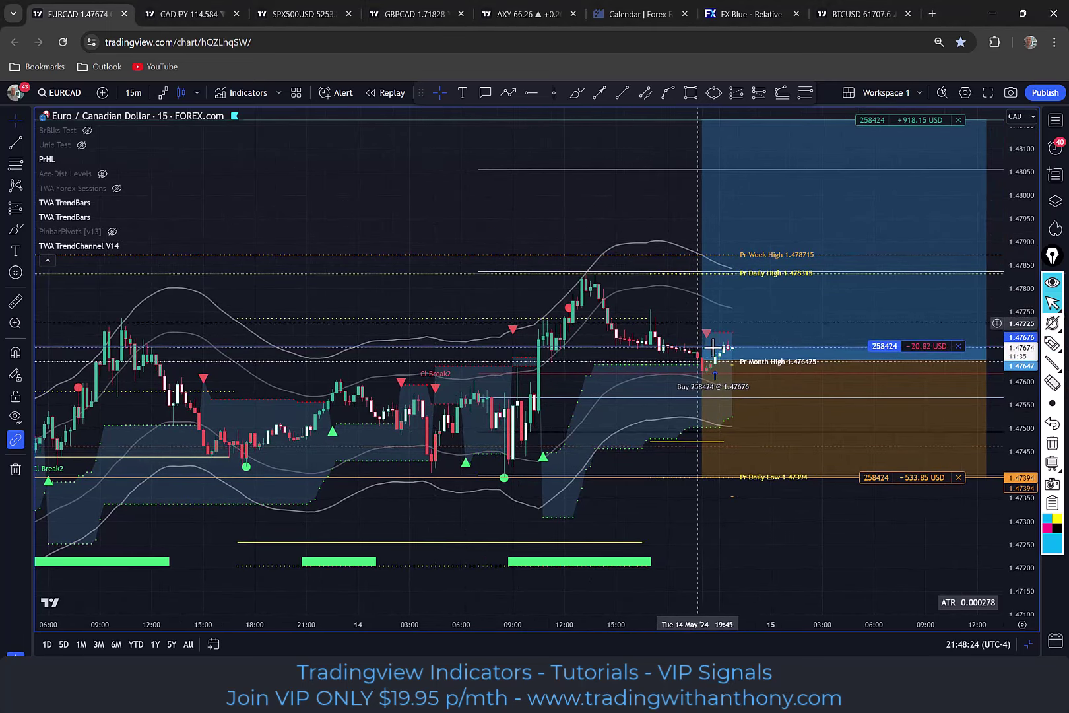
left_click(803, 92)
left_click(508, 461)
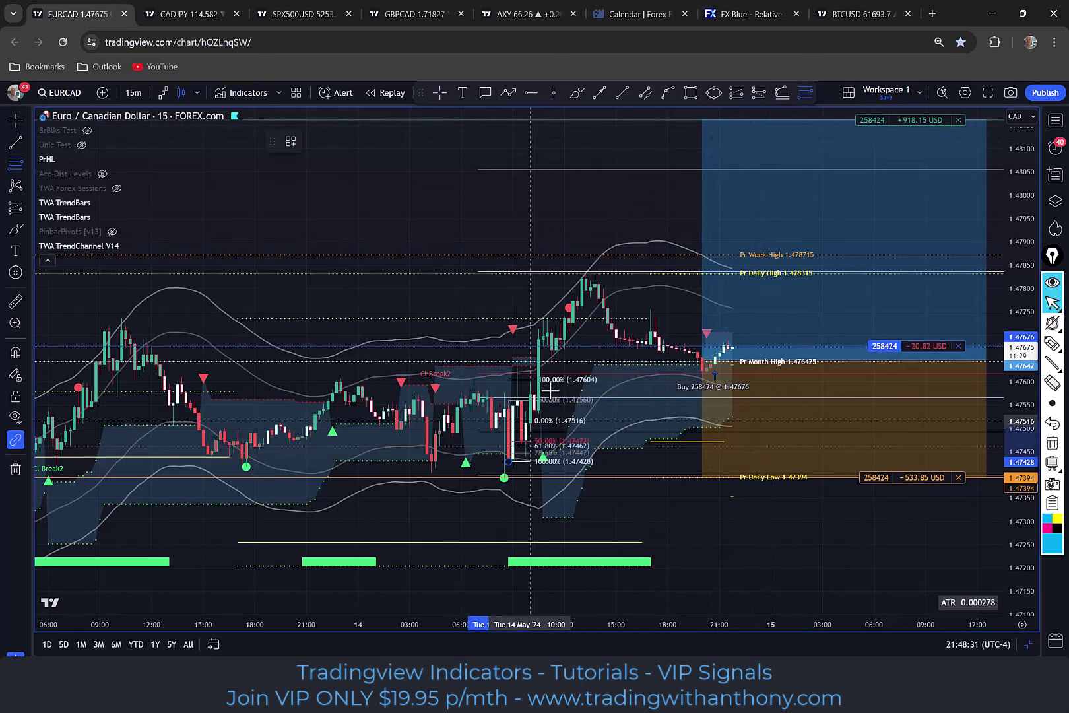
left_click(838, 269)
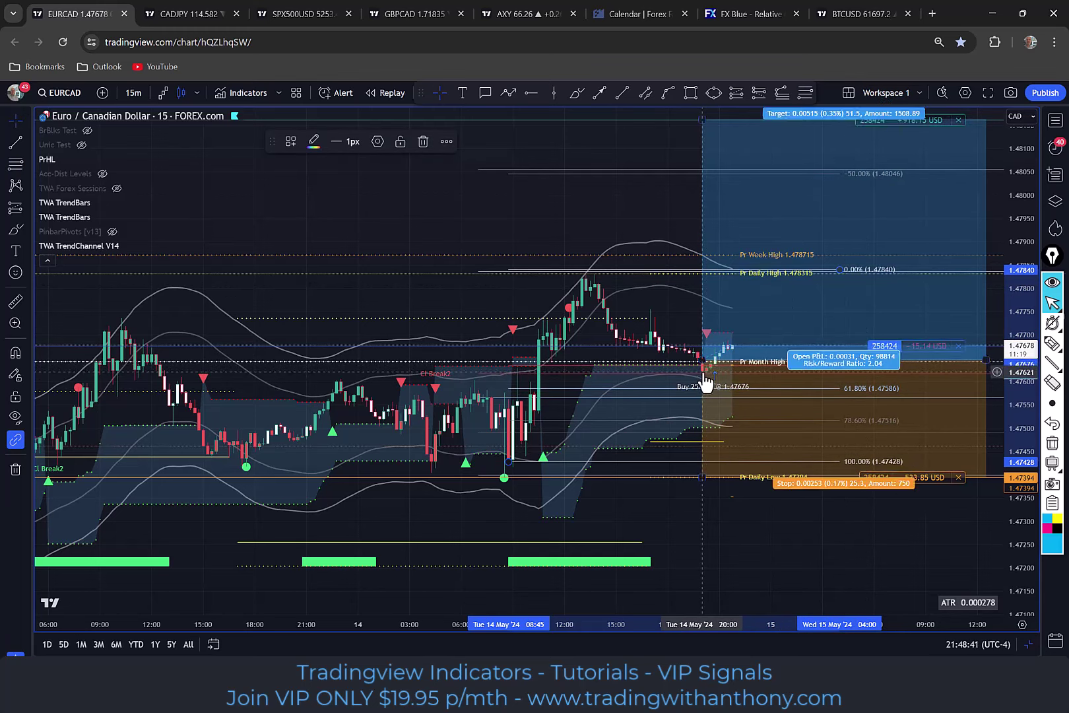
Step: Sketch a rising zigzag trend above the price action and mark its first two highs and pullback lows with horizontal strokes
left_click_drag(469, 202, 452, 210)
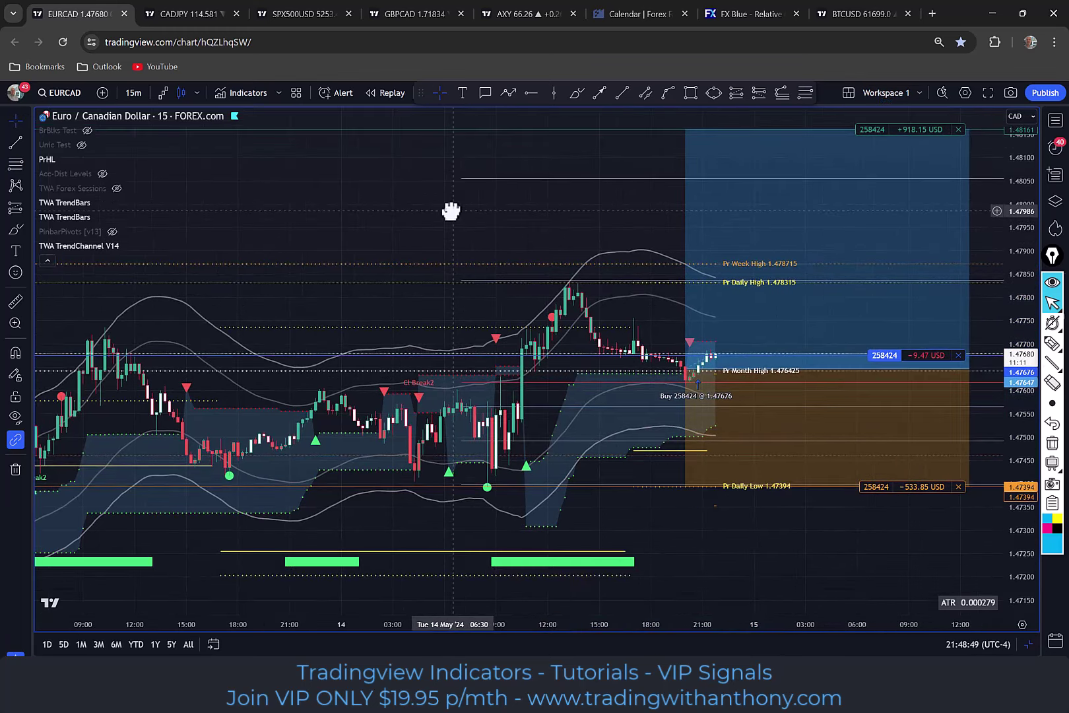
scroll(446, 230, "down", 1)
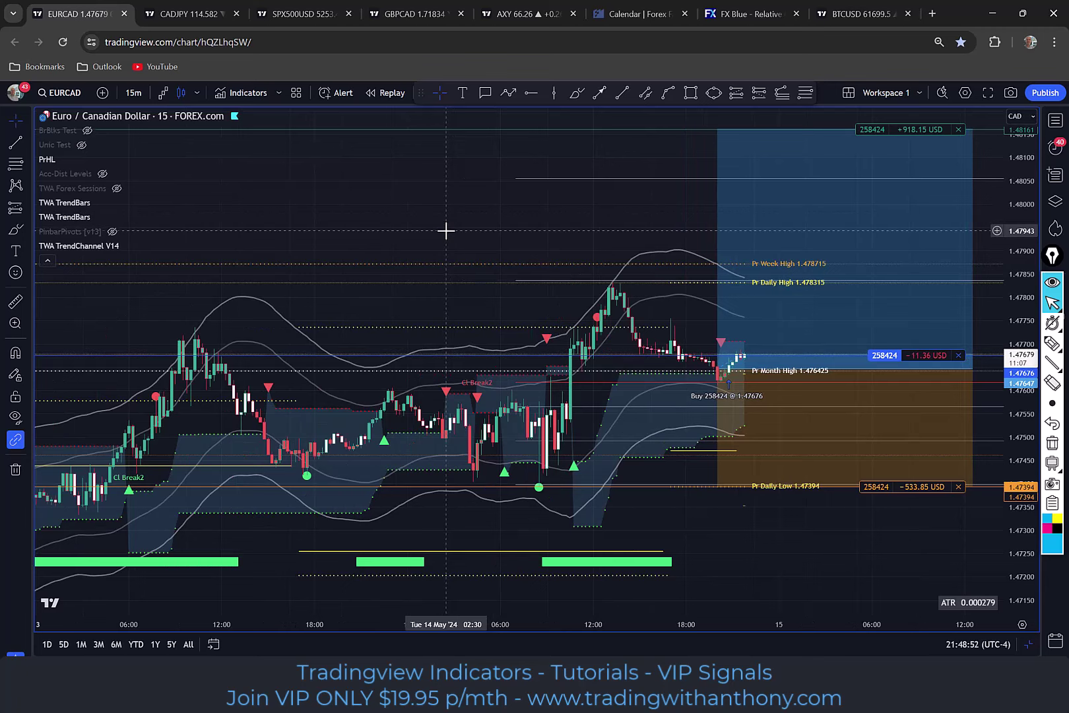
left_click_drag(446, 230, 460, 242)
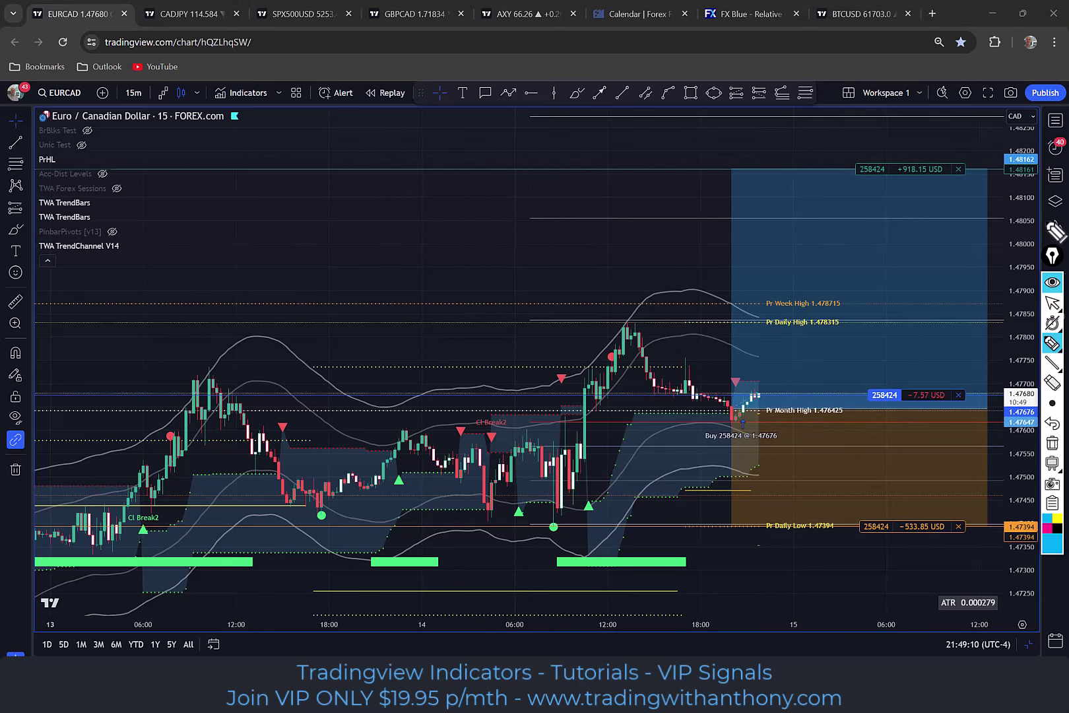
mouse_move(77, 420)
left_mouse_down()
mouse_move(264, 274)
mouse_move(508, 272)
mouse_move(673, 99)
mouse_move(878, 40)
left_mouse_up()
left_click_drag(453, 177, 503, 177)
left_click_drag(489, 266, 535, 265)
left_click_drag(240, 271, 286, 264)
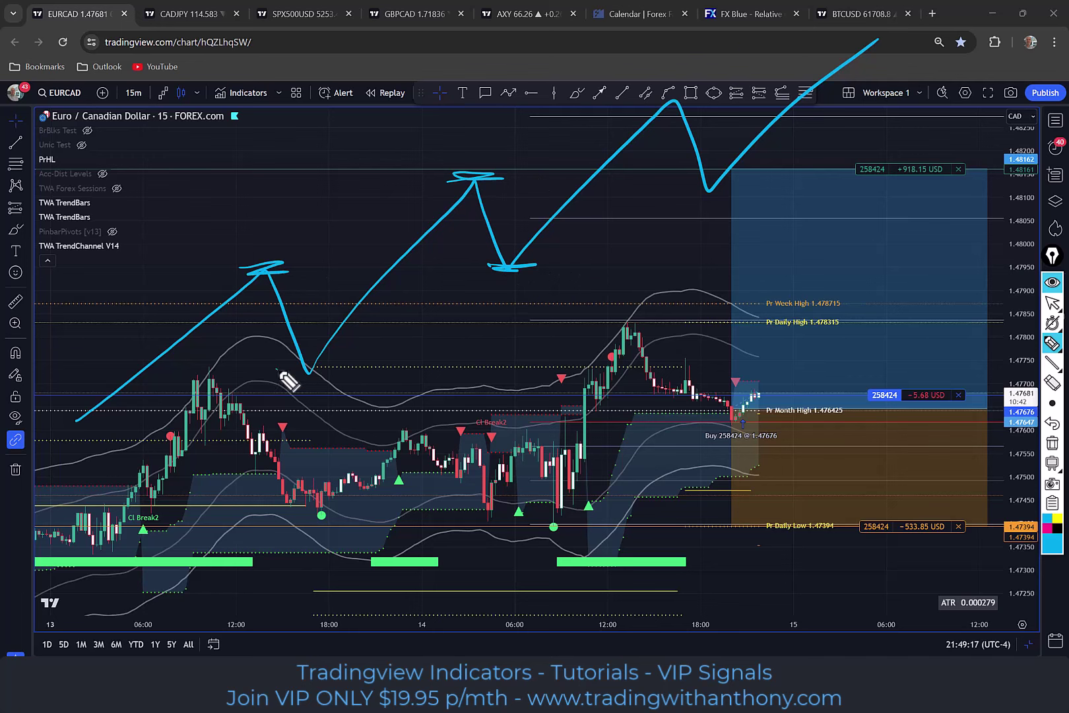
left_click_drag(273, 376, 343, 368)
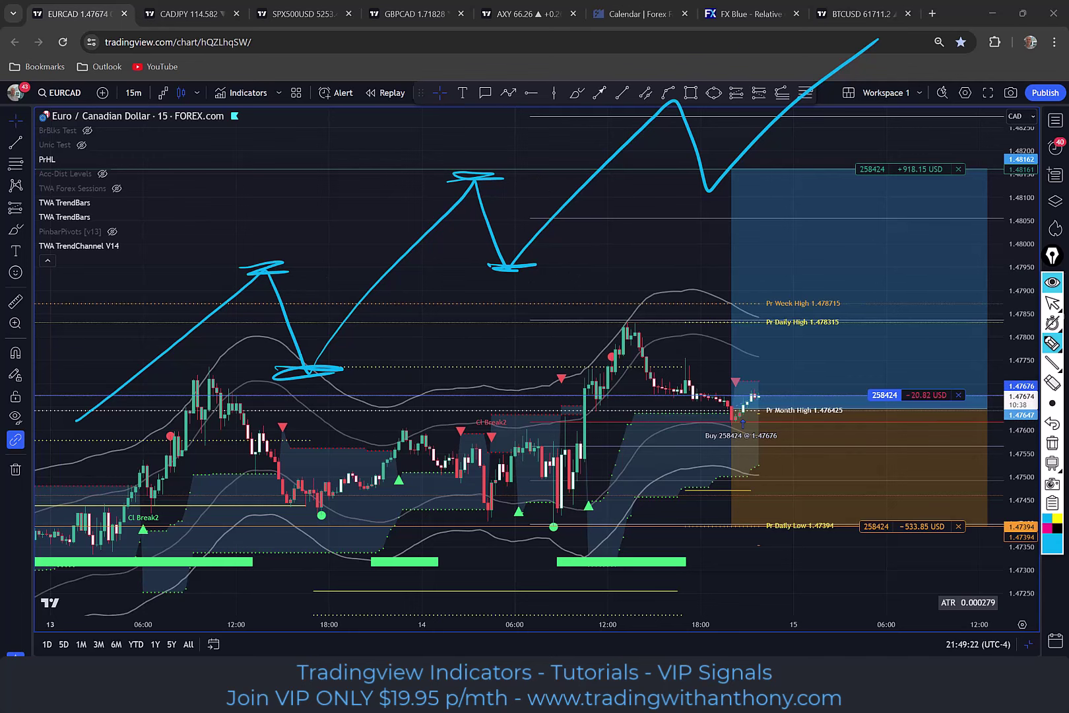
Step: Handwrite "4H" above the first peak of the zigzag sketch
mouse_move(208, 192)
left_mouse_down()
mouse_move(205, 224)
mouse_move(248, 201)
left_mouse_up()
left_click_drag(234, 198, 248, 263)
left_click_drag(270, 167, 287, 233)
left_click_drag(301, 176, 315, 213)
left_click_drag(273, 199, 334, 167)
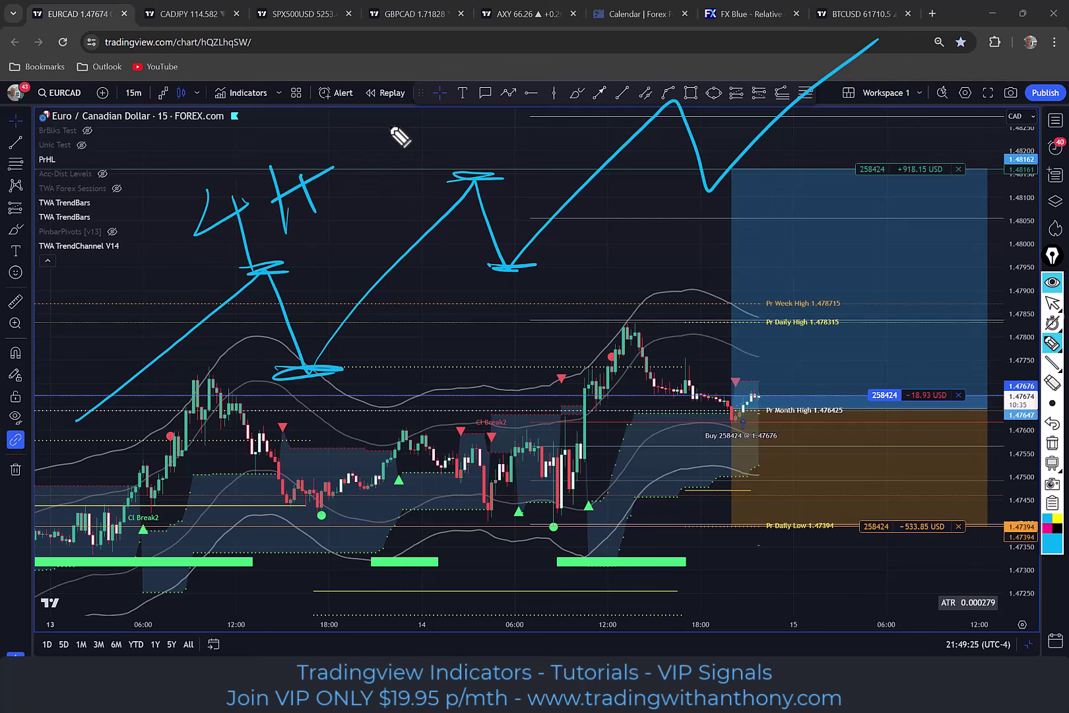
Step: Circle the sketch's second low and link it to the 14 May chart low, tracing the chart's rally and pullback to the buy entry
mouse_move(520, 239)
left_mouse_down()
mouse_move(477, 274)
mouse_move(532, 234)
left_mouse_up()
left_click_drag(561, 484, 639, 522)
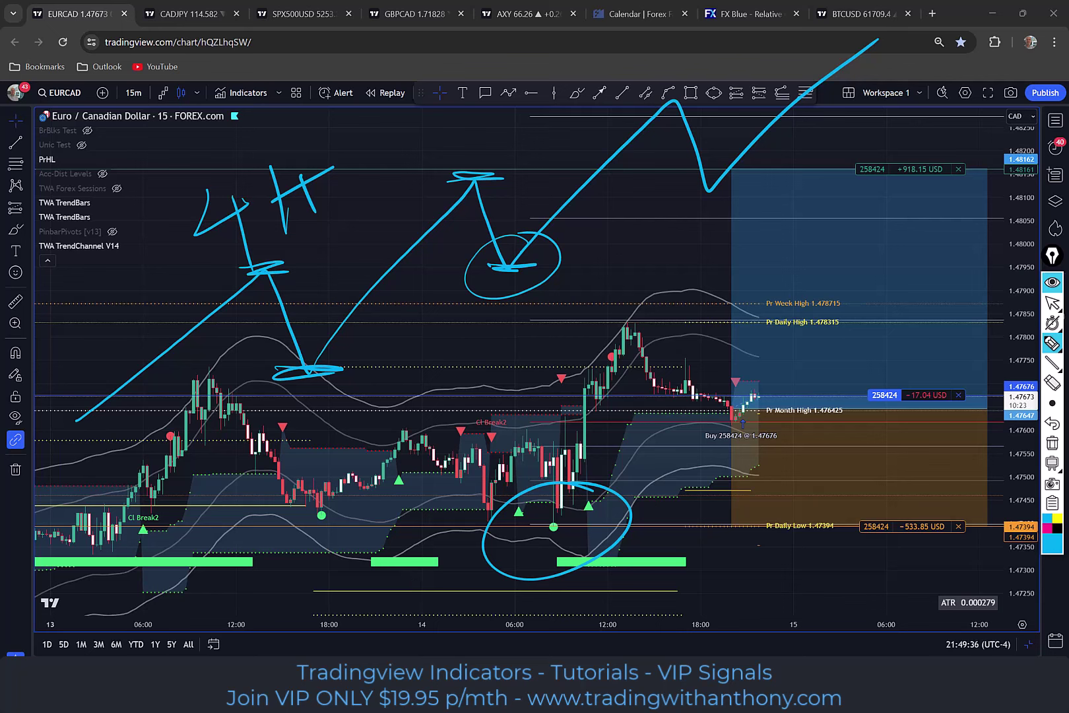
mouse_move(566, 522)
left_mouse_down()
mouse_move(517, 557)
mouse_move(562, 558)
mouse_move(625, 303)
mouse_move(715, 436)
left_mouse_up()
left_click_drag(634, 436, 821, 373)
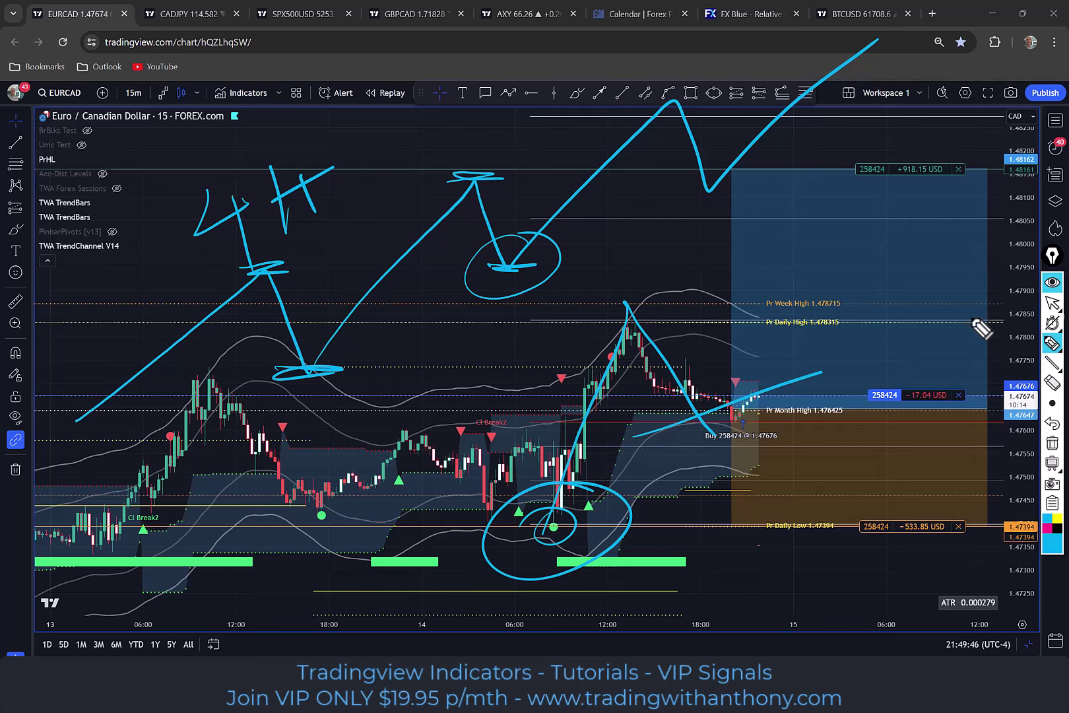
mouse_move(530, 238)
left_mouse_down()
mouse_move(515, 299)
mouse_move(573, 568)
mouse_move(579, 393)
left_mouse_up()
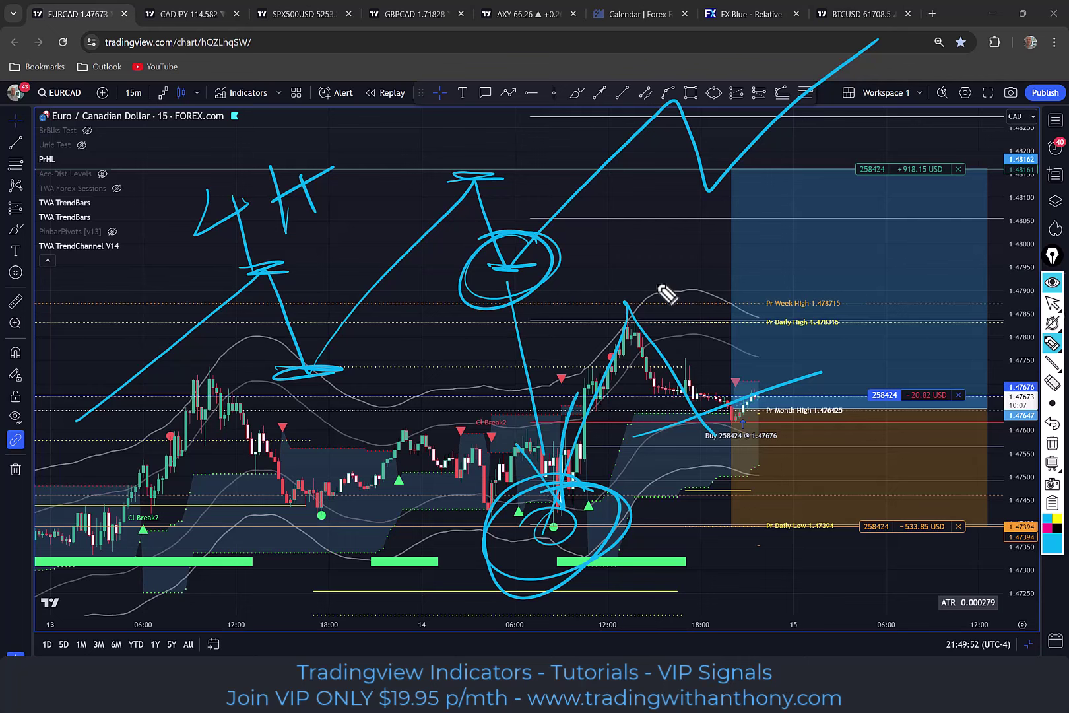
Step: Clear the zigzag sketch and its annotations and switch back to the chart cursor
left_click(1053, 443)
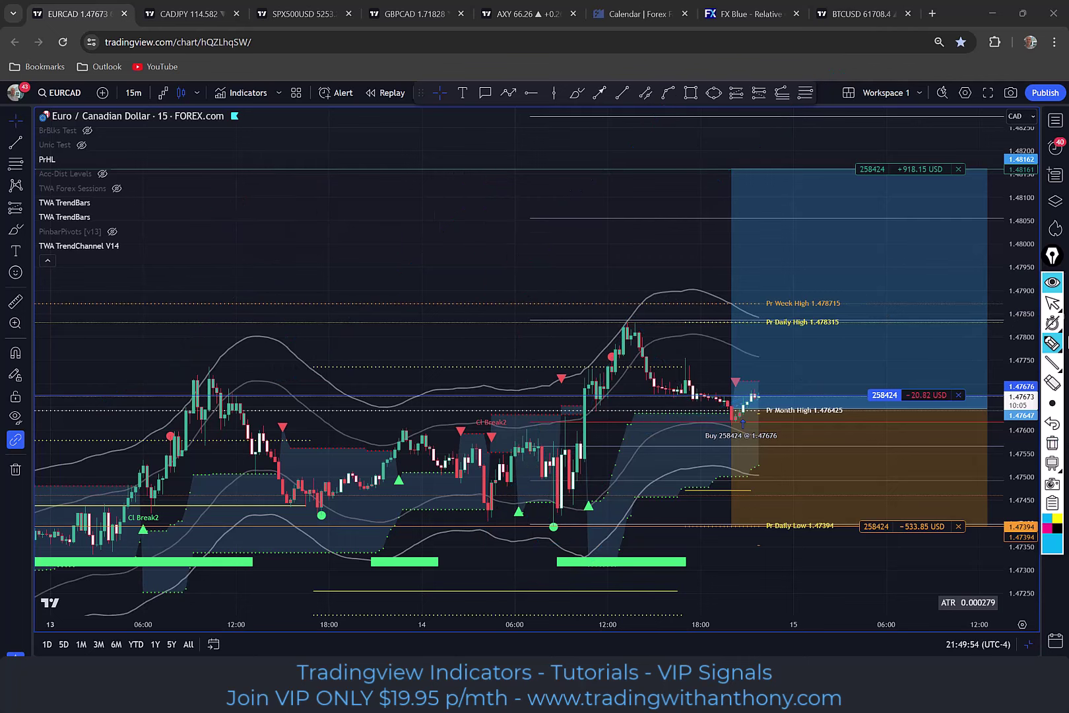
left_click(1053, 302)
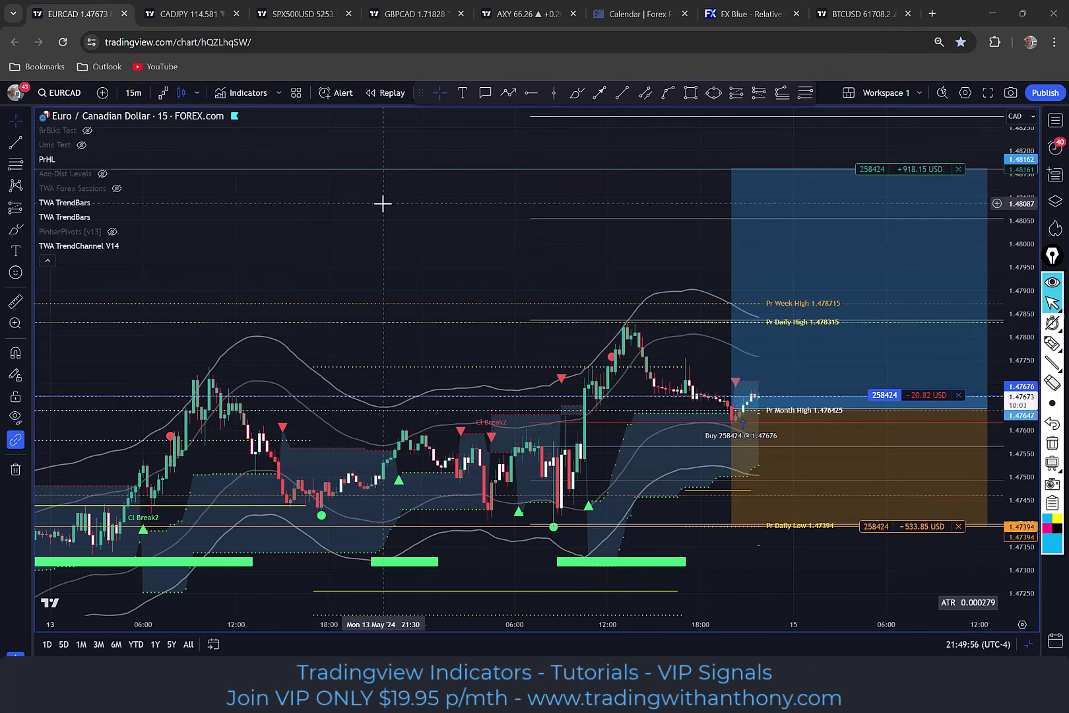
Step: Place a vertical line at Tue 14 May 08:30 on the 15-minute chart and bring that date into view on the 4h chart
left_click(553, 92)
left_click(553, 321)
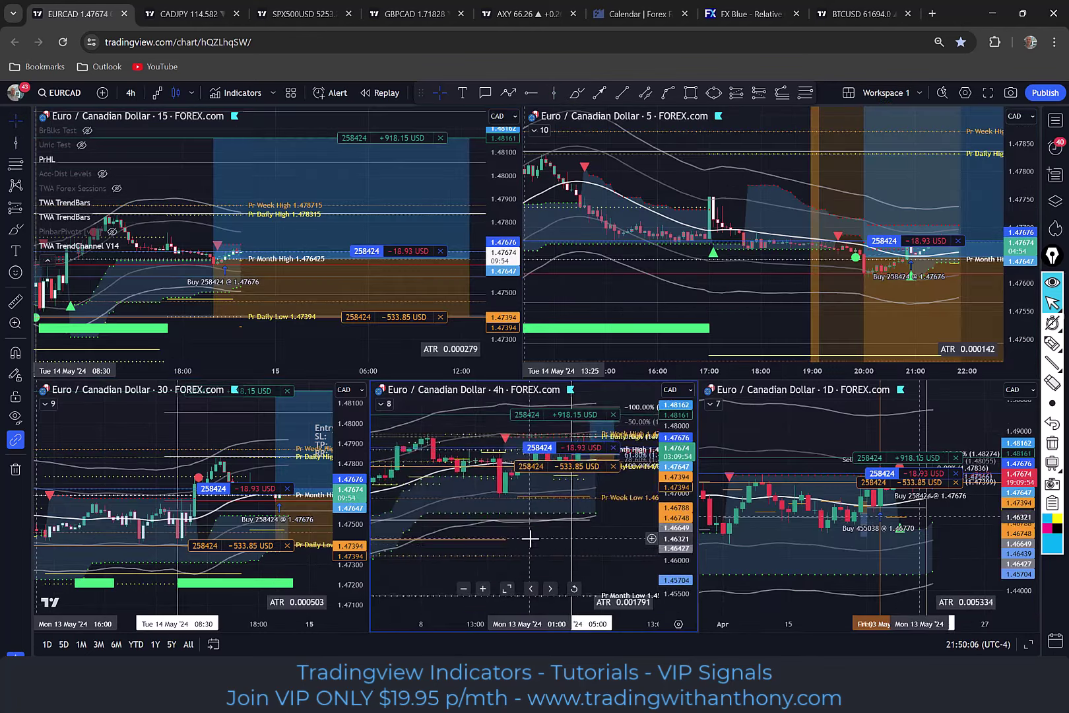
left_click_drag(530, 539, 496, 571)
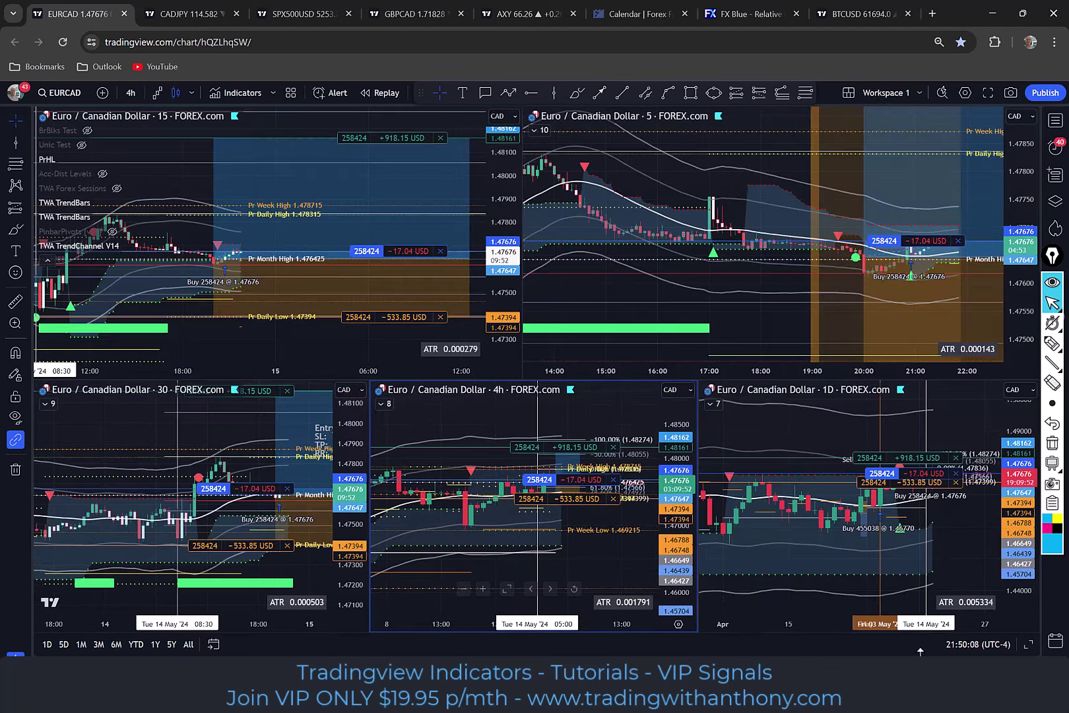
Step: Maximize the 4h chart and trace its May rallies and pullbacks freehand, marking the retracement lows with short level strokes
left_click(1030, 645)
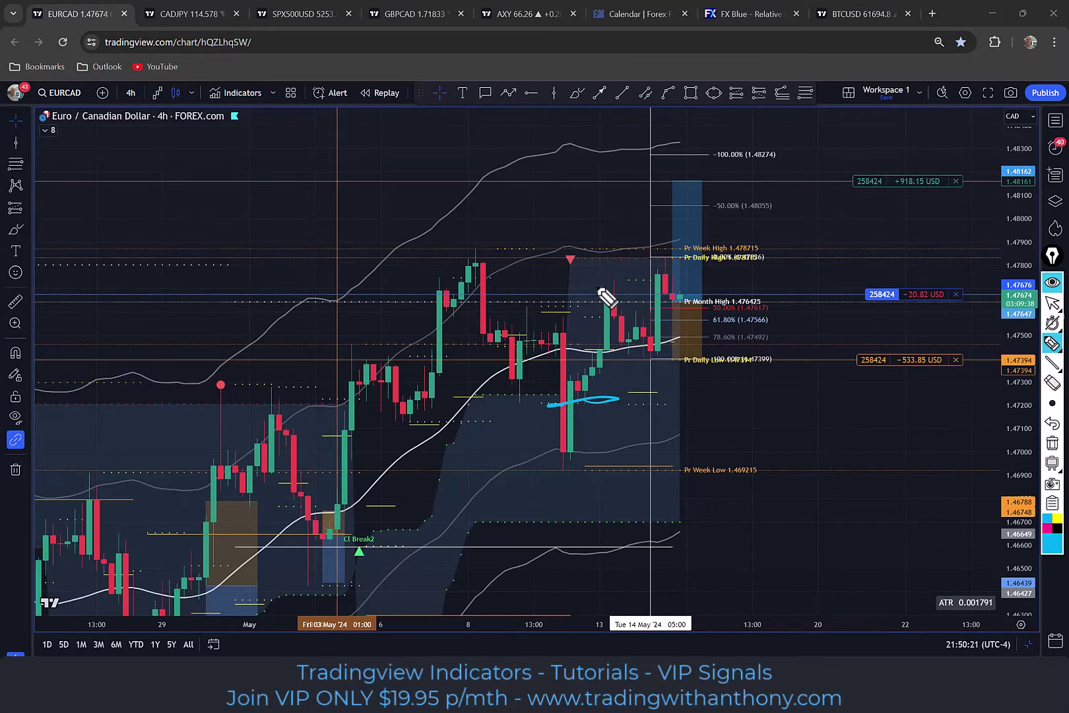
mouse_move(582, 389)
left_mouse_down()
mouse_move(616, 281)
mouse_move(661, 358)
mouse_move(677, 358)
mouse_move(671, 255)
mouse_move(670, 313)
mouse_move(639, 315)
left_mouse_up()
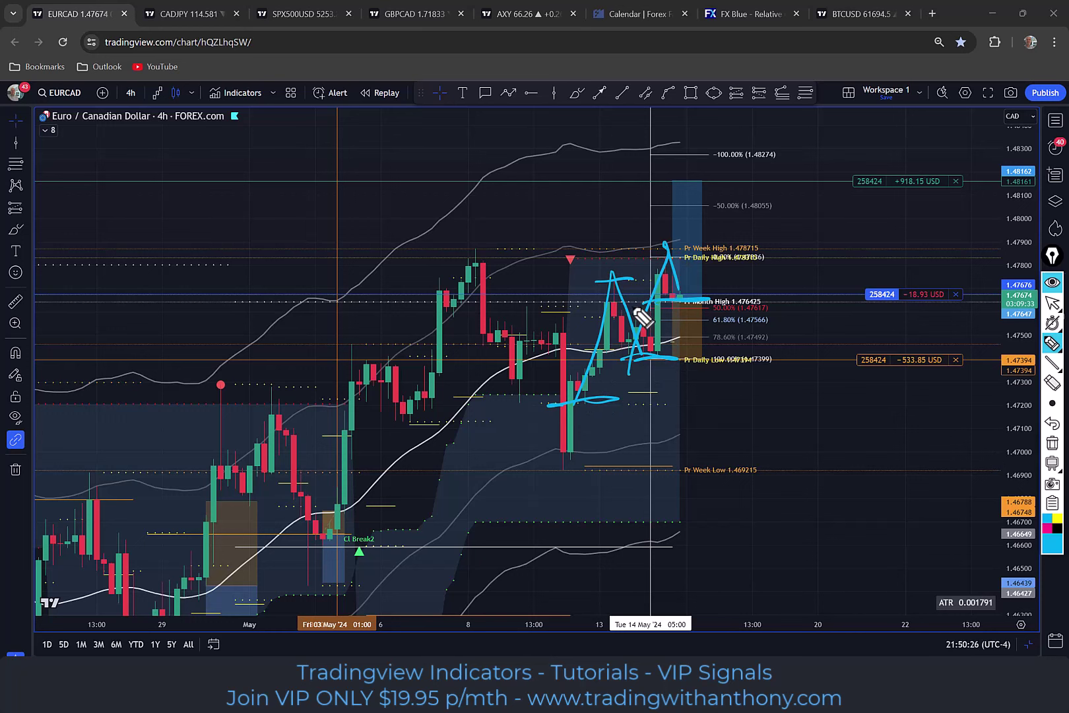
mouse_move(391, 443)
left_mouse_down()
mouse_move(489, 248)
mouse_move(551, 331)
left_mouse_up()
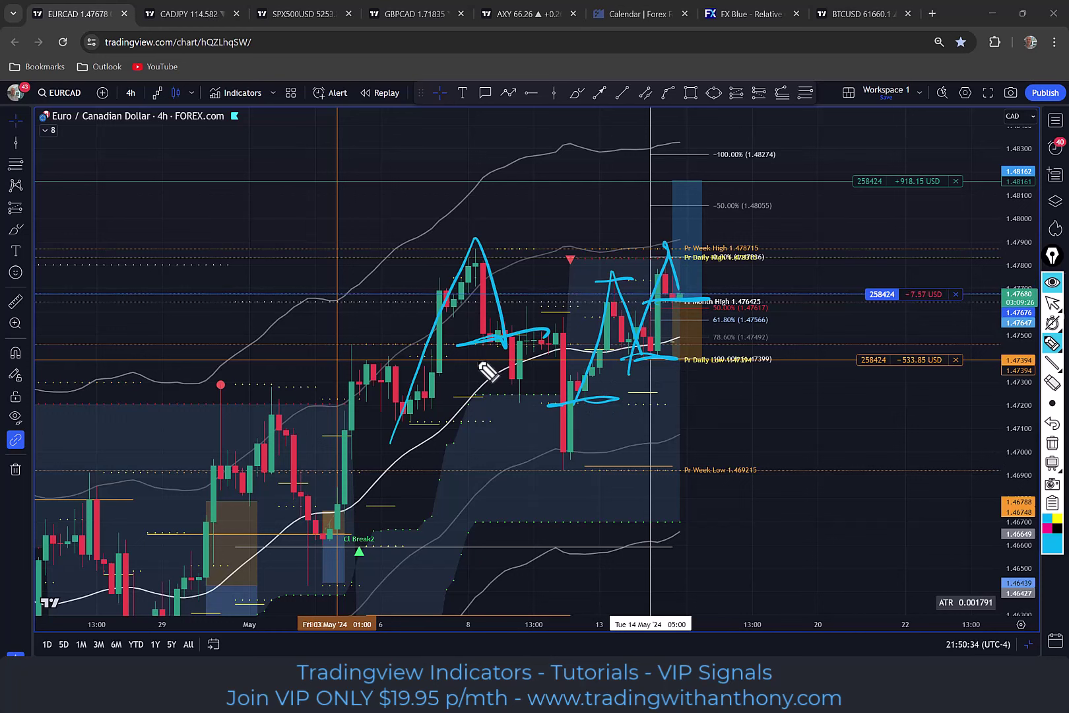
Step: Sketch a large rising zigzag over the 4h chart, mark its second and third lows, and add an upward arrow from the third
mouse_move(104, 471)
left_mouse_down()
mouse_move(226, 384)
mouse_move(455, 99)
mouse_move(572, 92)
mouse_move(612, 20)
left_mouse_up()
left_click_drag(353, 285, 371, 283)
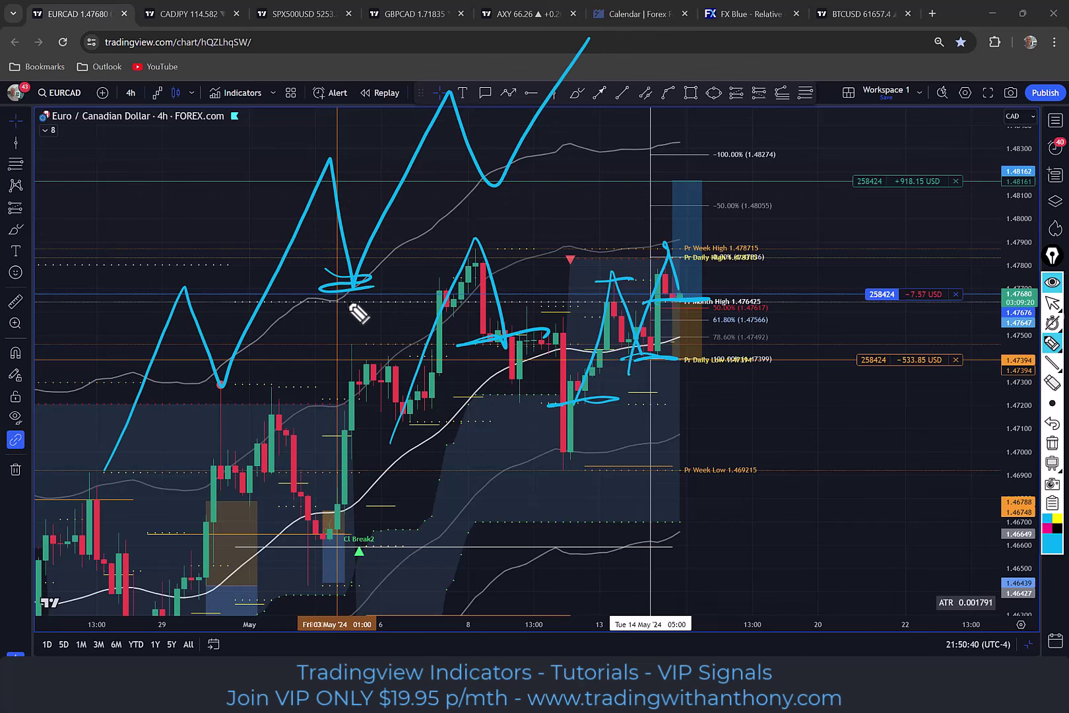
mouse_move(501, 184)
left_mouse_down()
mouse_move(507, 173)
mouse_move(553, 180)
mouse_move(639, 124)
left_mouse_up()
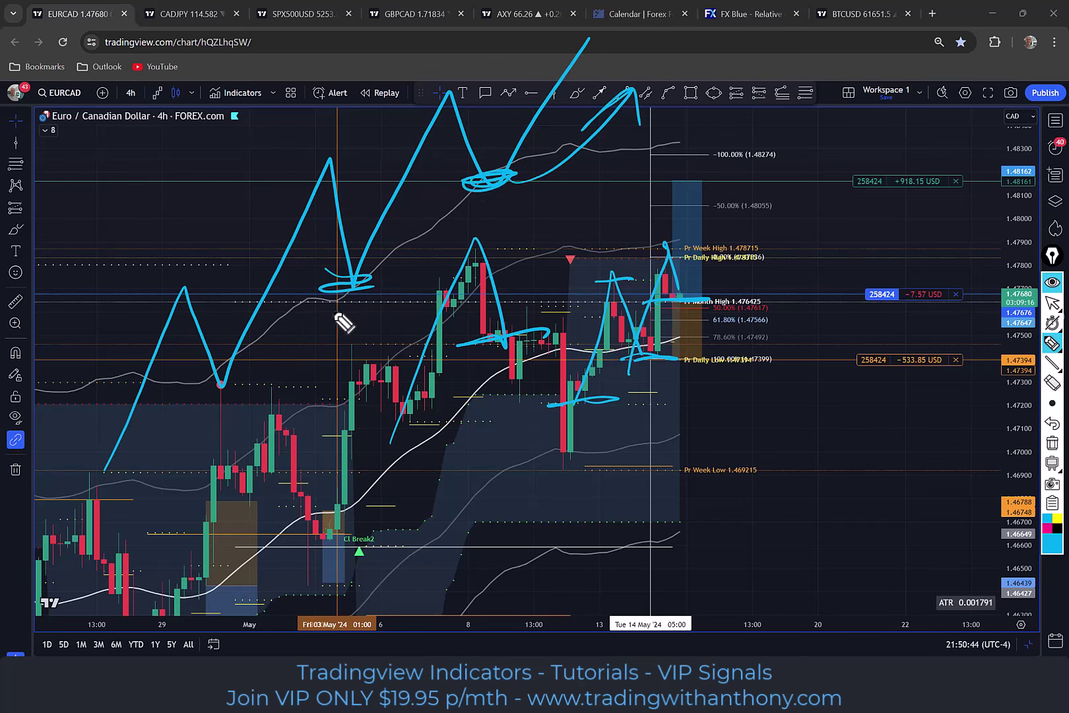
Step: Underline the zigzag's second low and circle the two matching pullback lows around 14 May on the 4h chart
left_click_drag(304, 316, 394, 292)
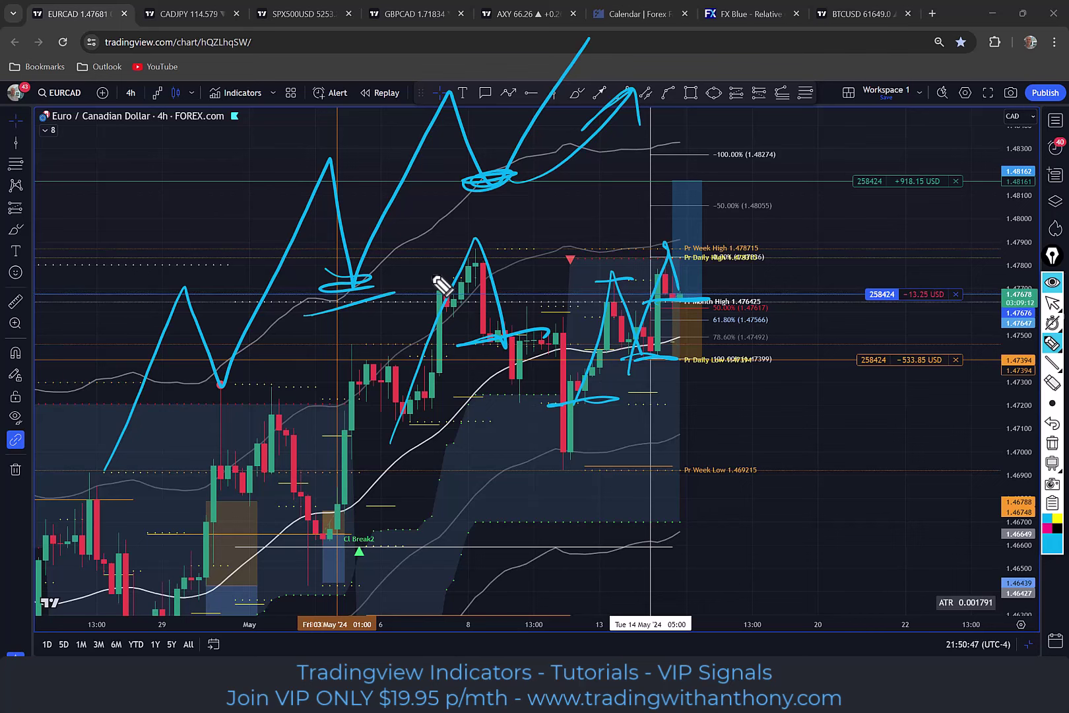
left_click_drag(653, 374, 603, 372)
left_click_drag(685, 303, 644, 300)
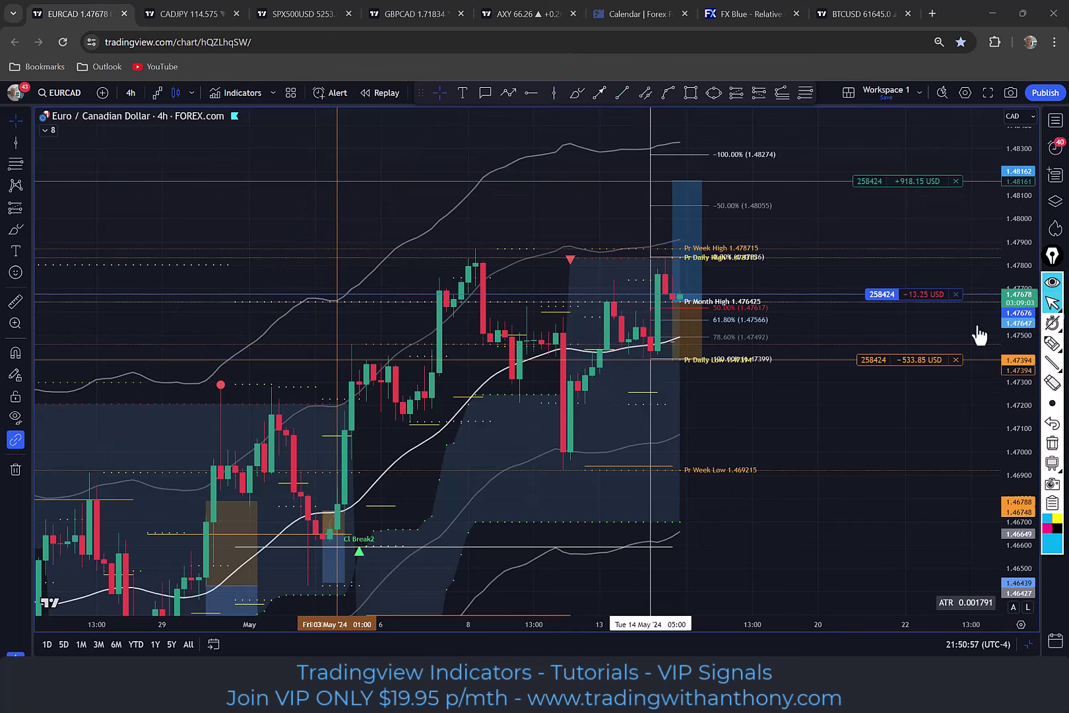
Step: Clear the freehand annotations, review the 4h chart around 14 May and return to the multi-chart layout
left_click(817, 399)
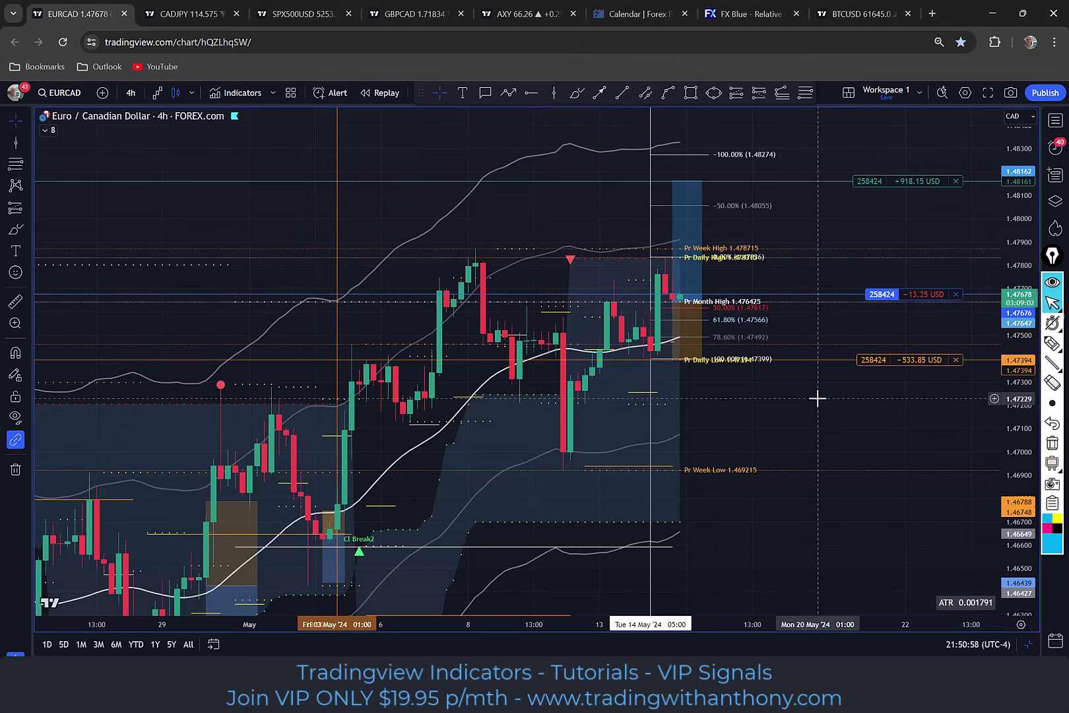
left_click(1030, 644)
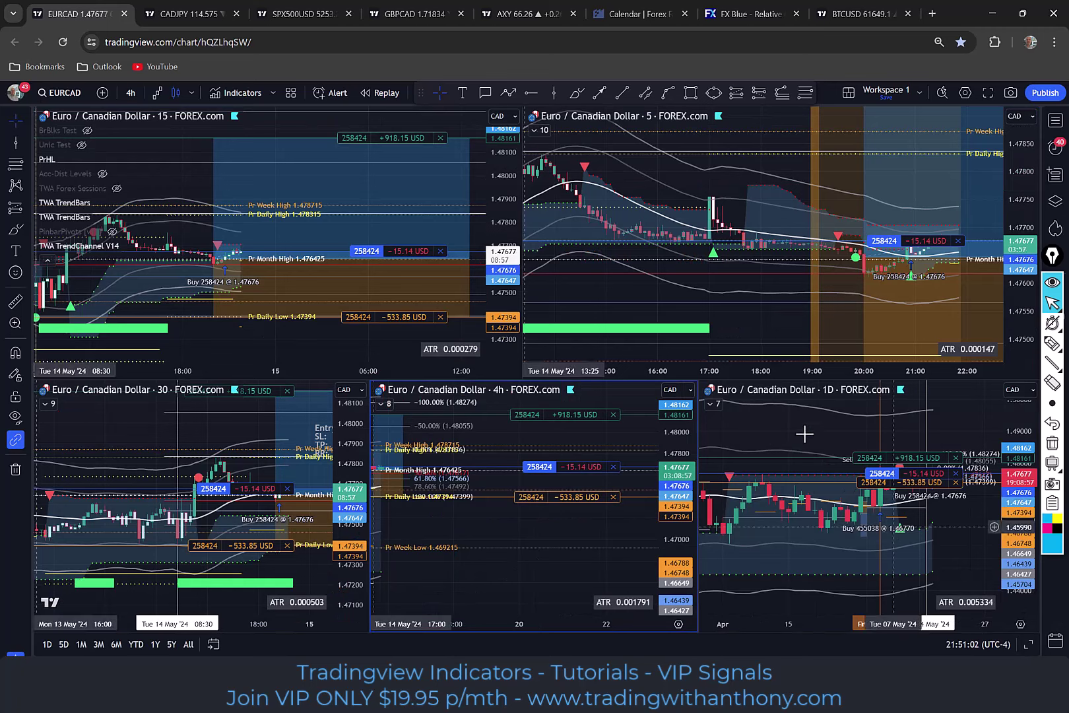
left_click_drag(502, 533, 628, 549)
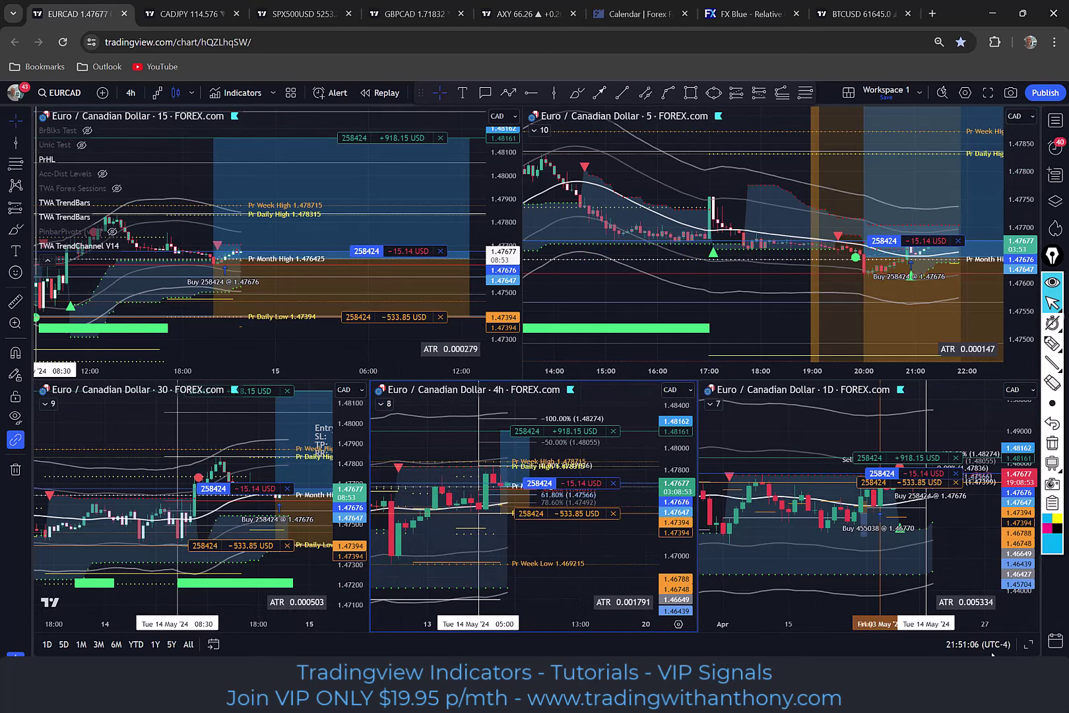
left_click(1028, 647)
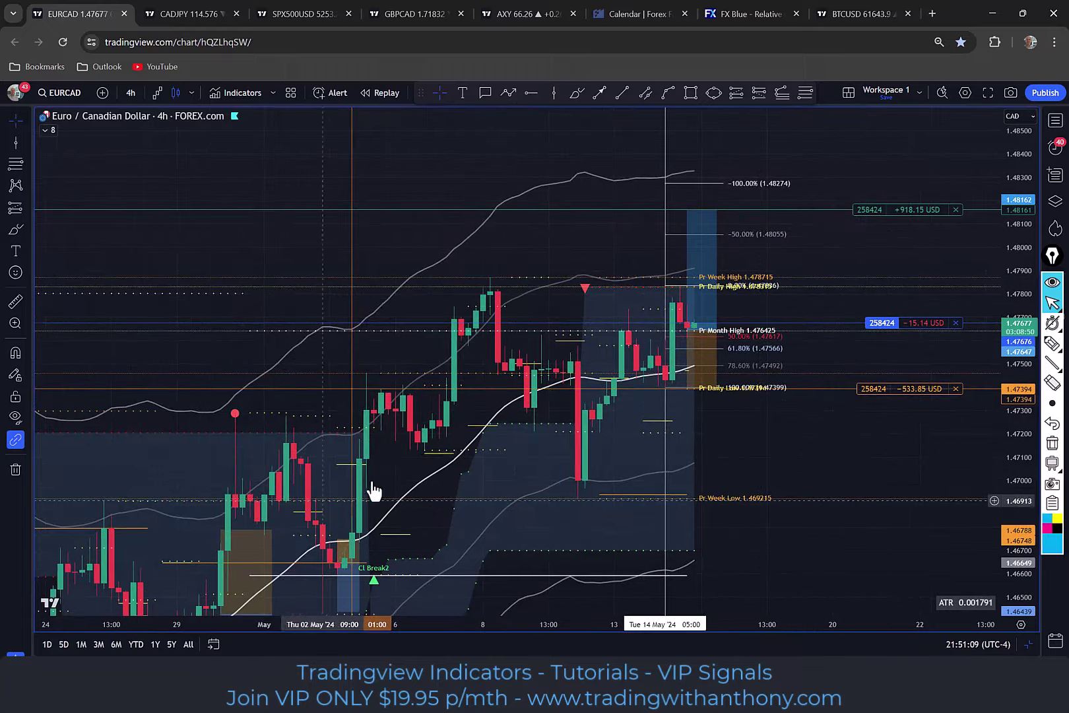
left_click(1027, 647)
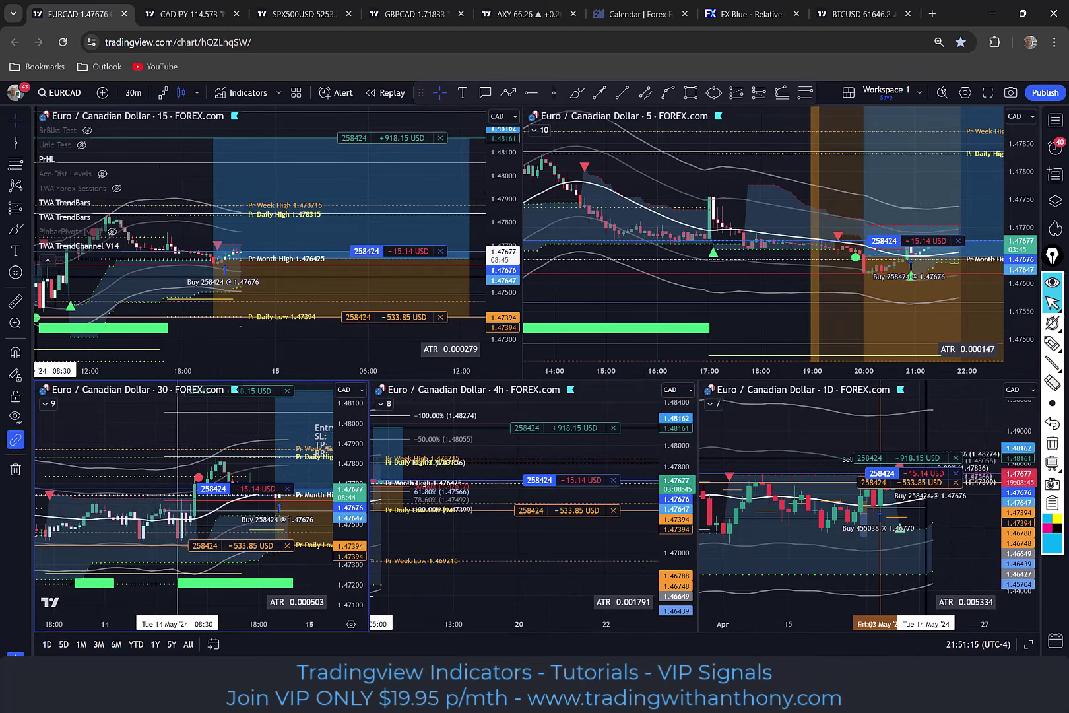
Step: Inspect the trade entry area on the maximized 30-minute chart and return to the multi-chart layout
left_click(1028, 646)
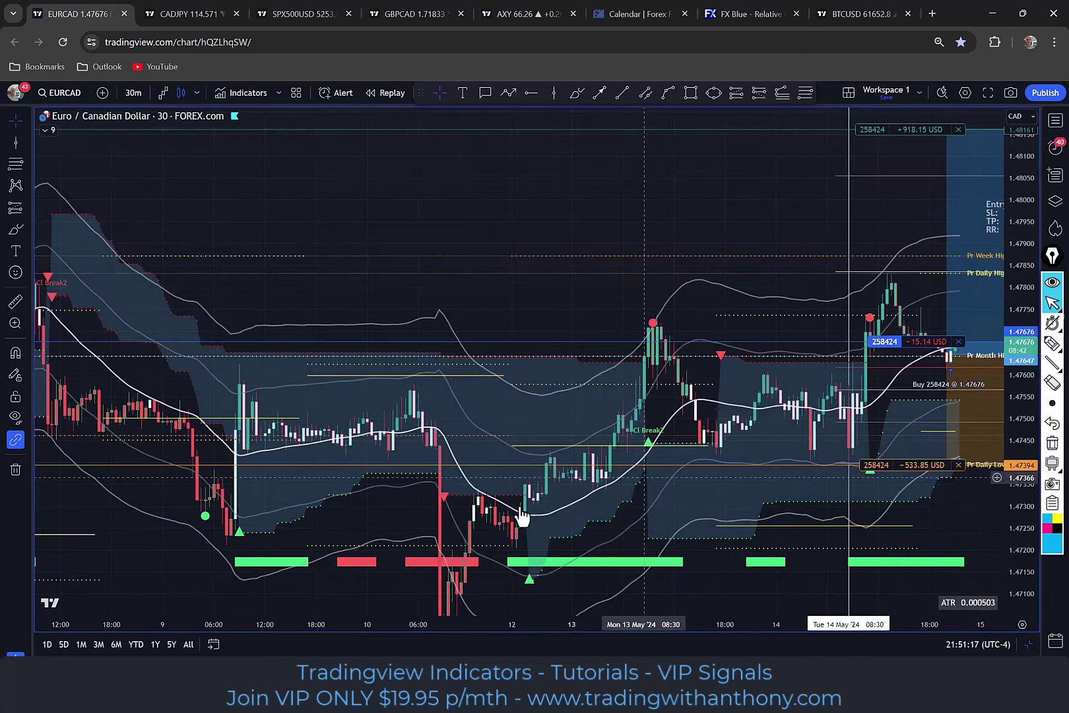
left_click_drag(570, 178, 388, 179)
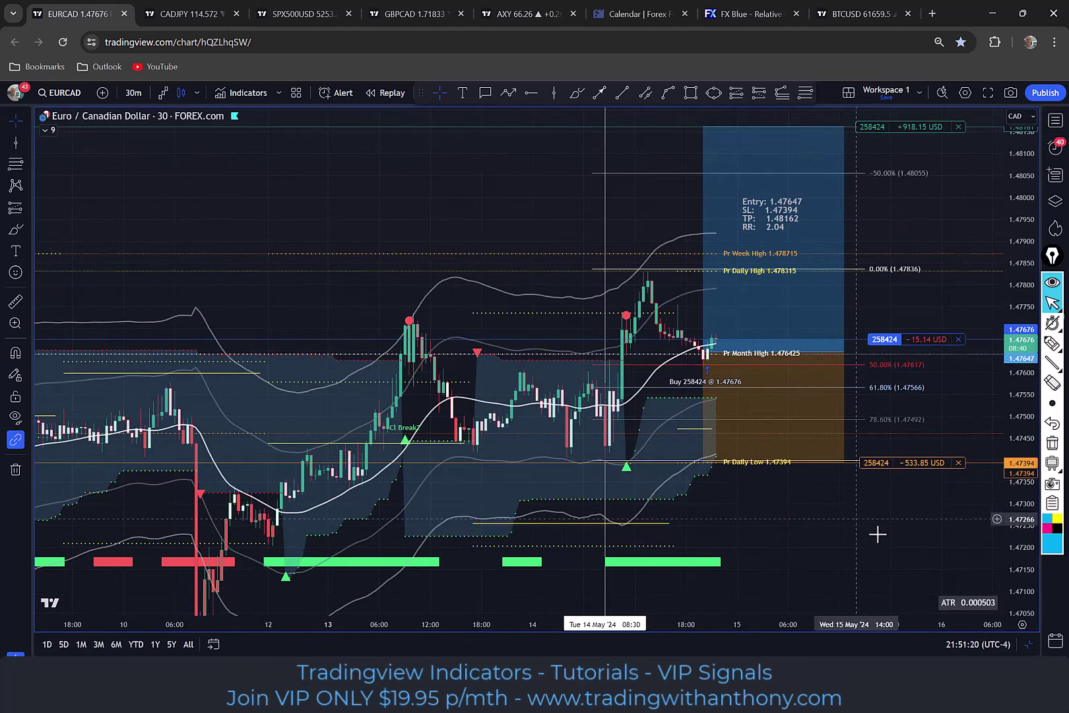
left_click(1029, 645)
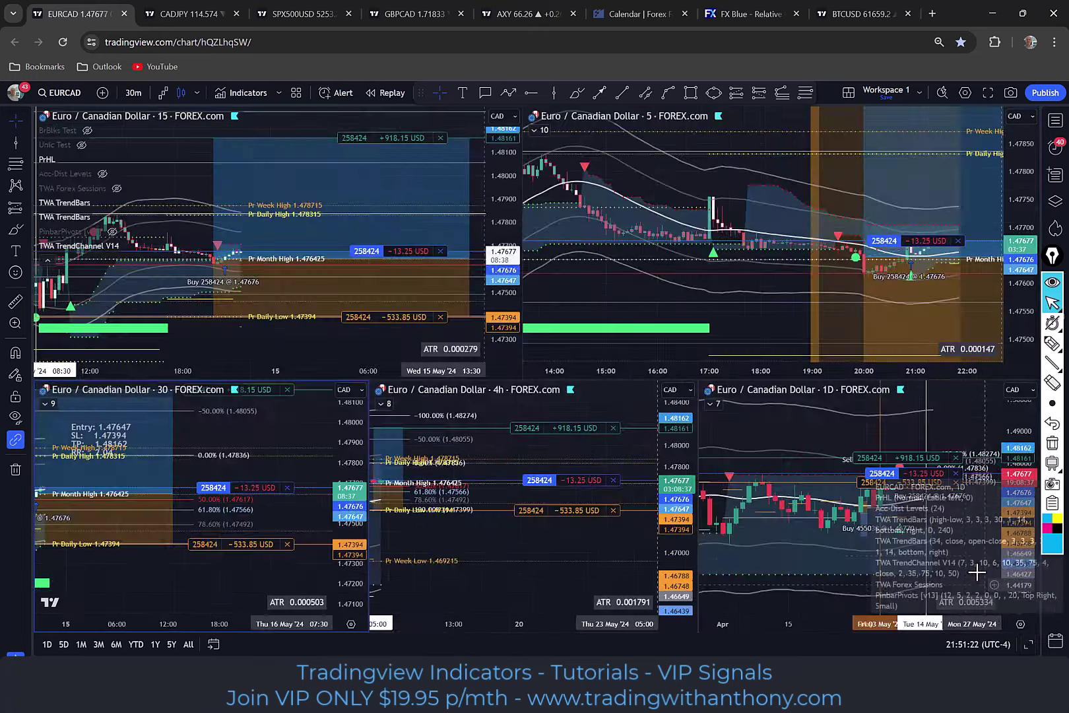
Step: Maximize the daily chart and draw a rectangle zone from 14 Dec '23 to 17 May '24 between 1.47669 and 1.47416
left_click(1027, 644)
left_click_drag(744, 217, 498, 233)
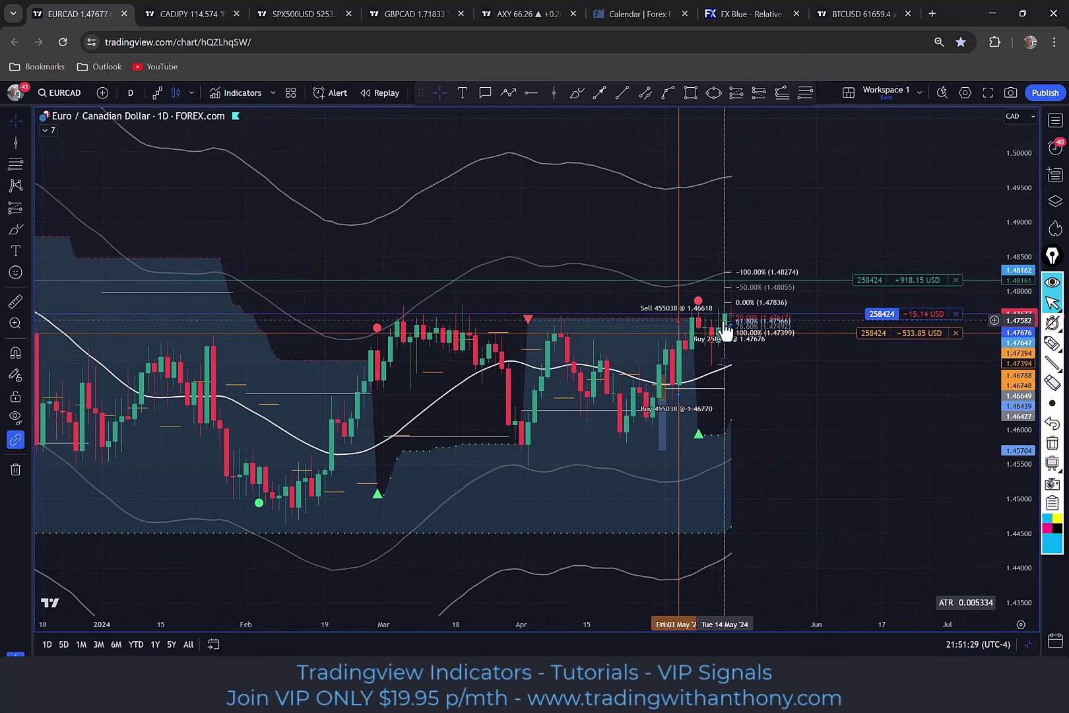
scroll(715, 327, "down", 1)
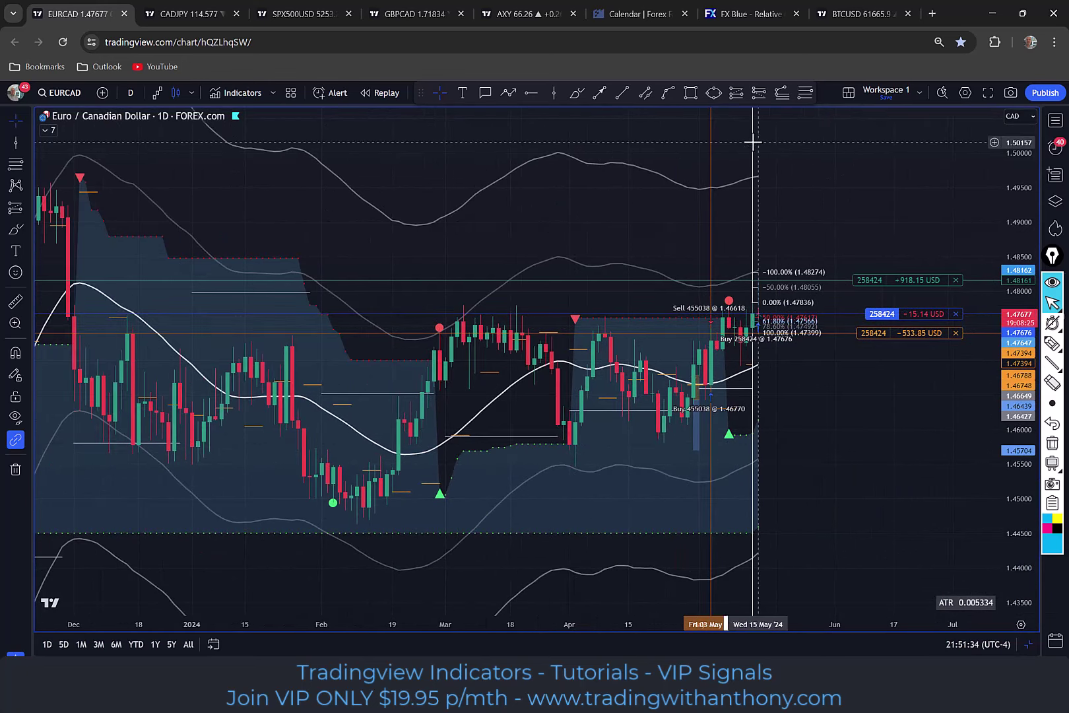
left_click(689, 93)
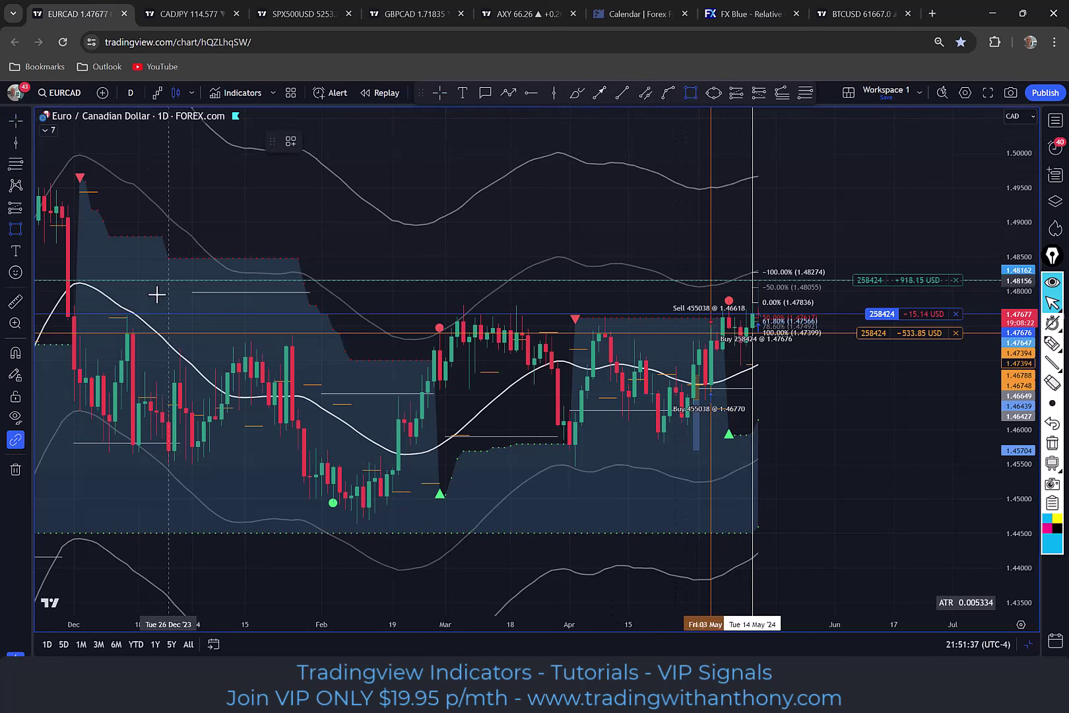
left_click(126, 314)
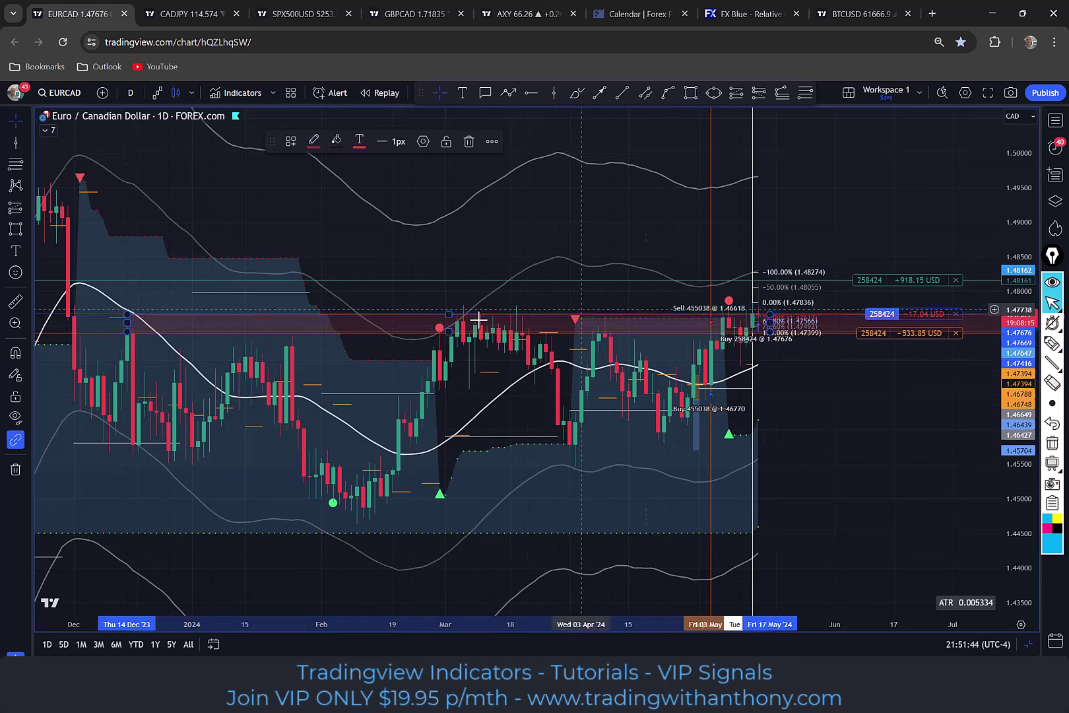
Step: Draw a higher rectangle zone on the daily chart, starting at 30 Nov '23, from about 1.4926 down to about 1.4883
left_click(698, 92)
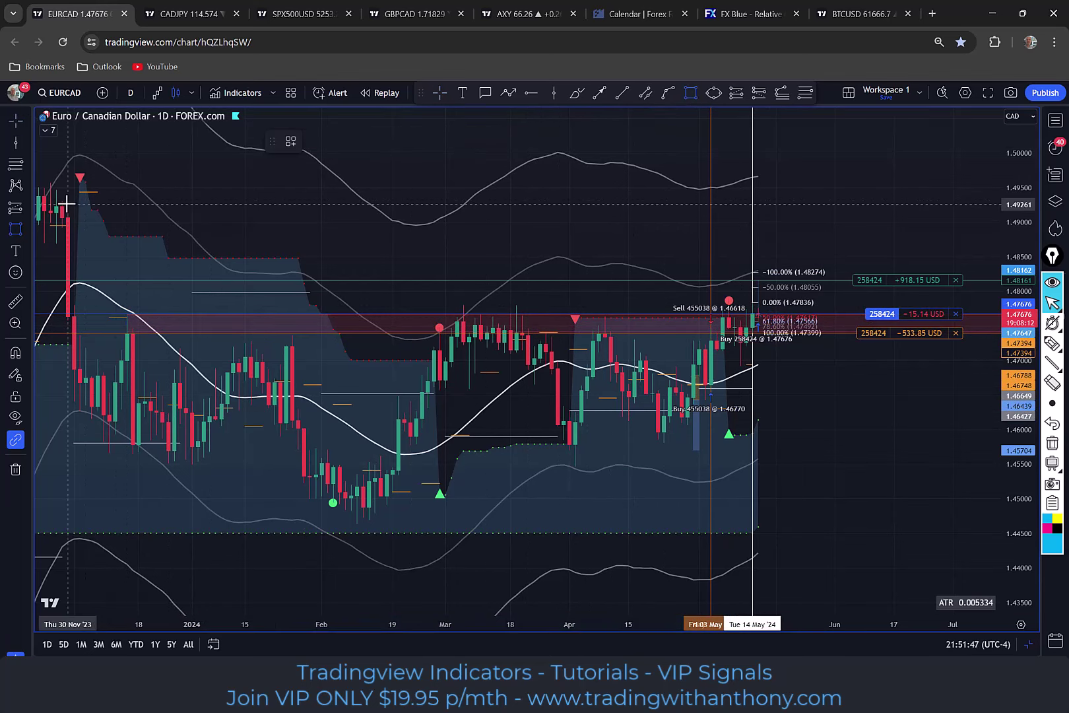
left_click_drag(67, 203, 779, 235)
scroll(276, 281, "down", 2)
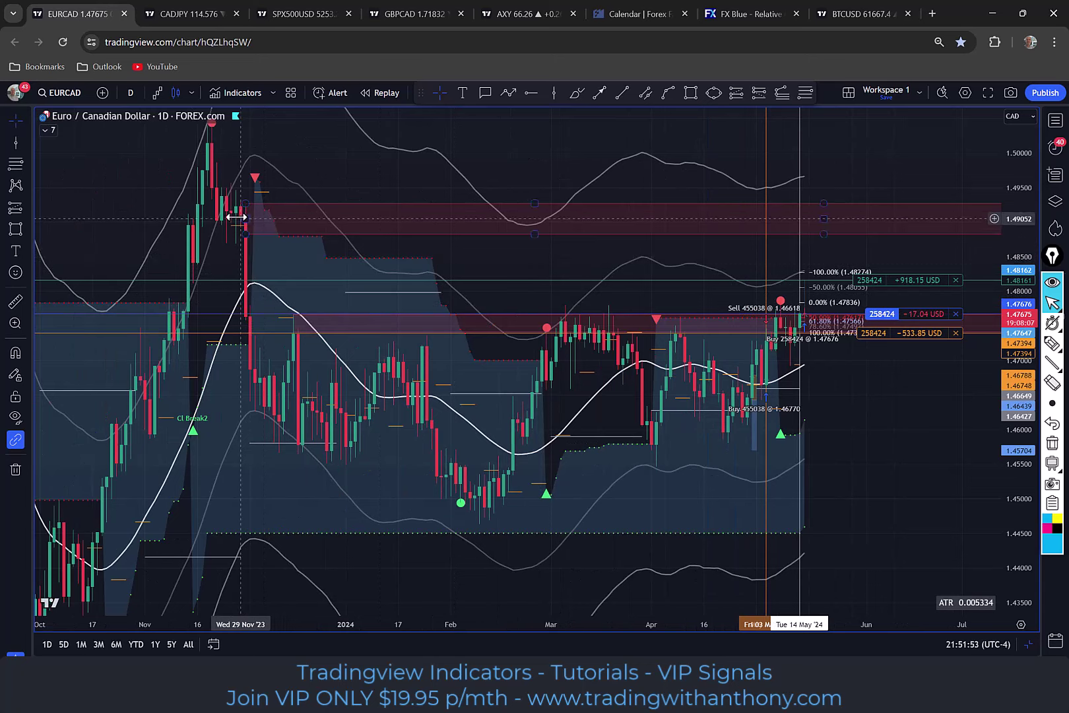
scroll(246, 212, "up", 2)
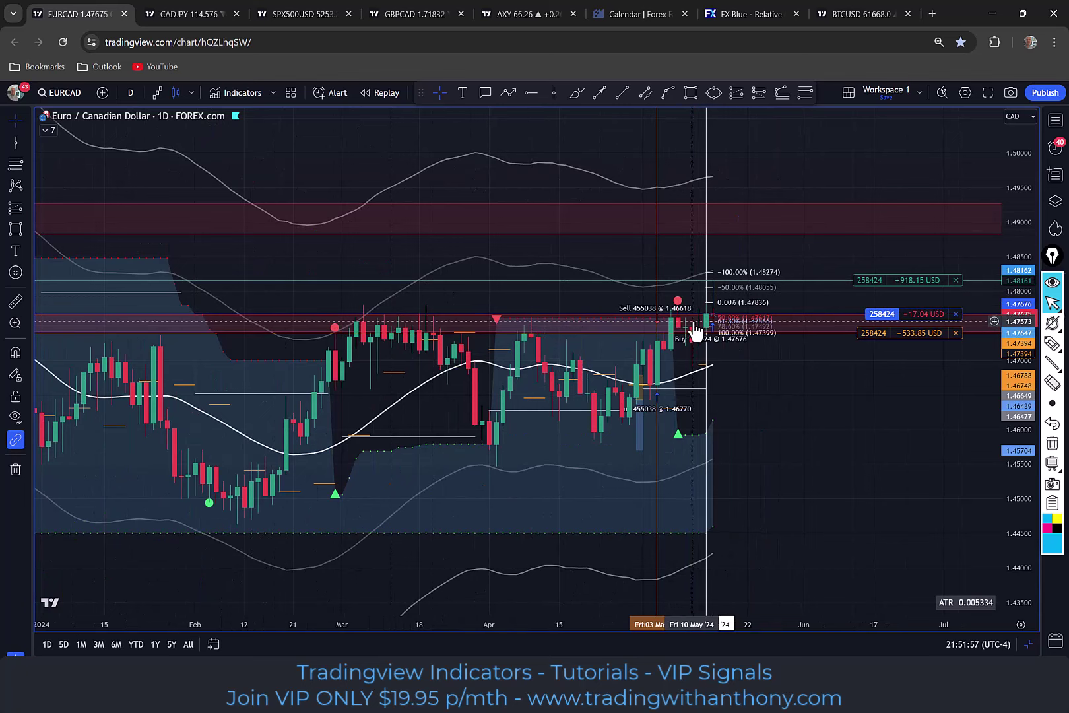
mouse_move(716, 318)
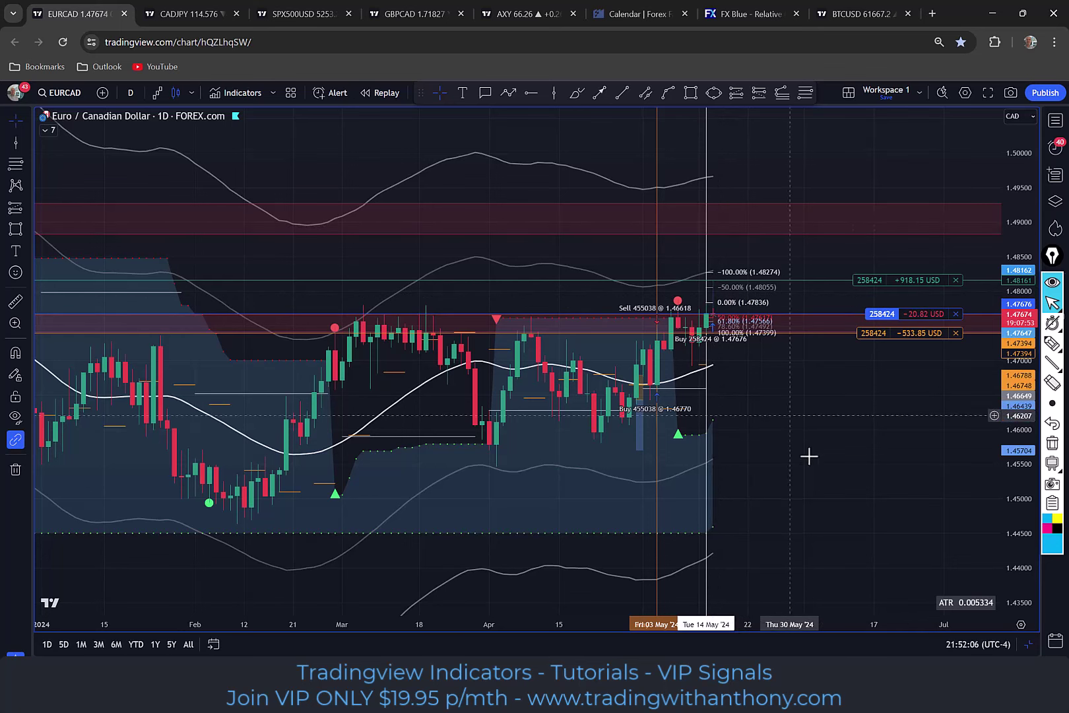
Step: Maximize the 15-minute chart and draw Fib extension levels at the trade entry, with level 0 at 1.47669 and level 1 at 1.48023
left_click(1028, 644)
left_click(177, 190)
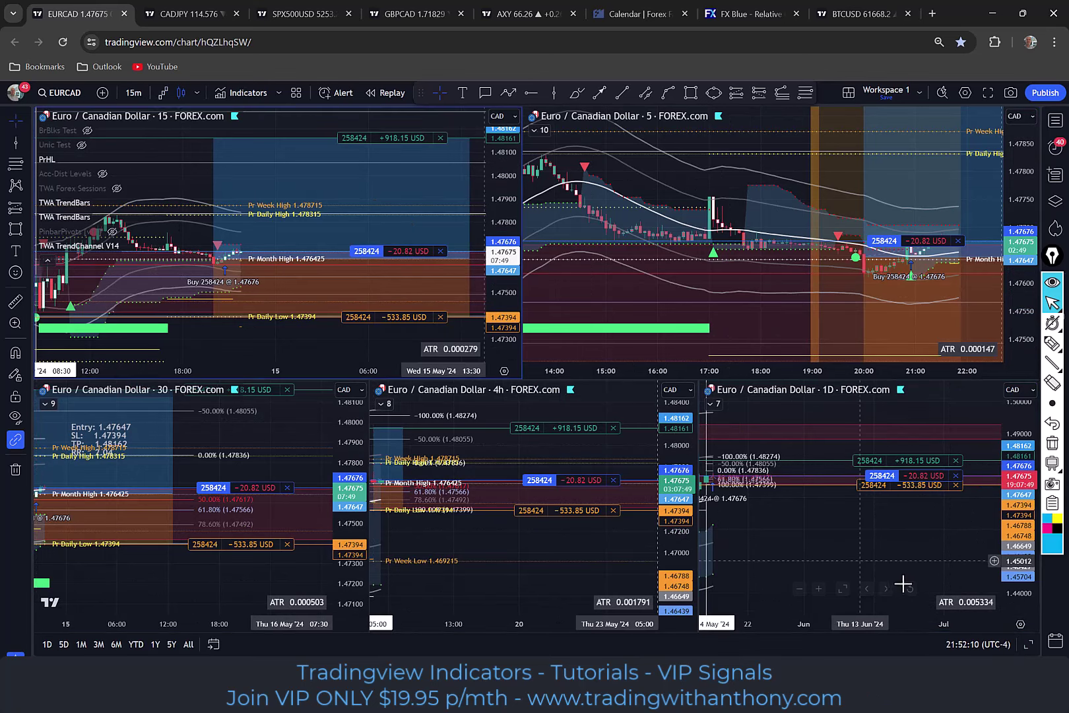
left_click(1028, 643)
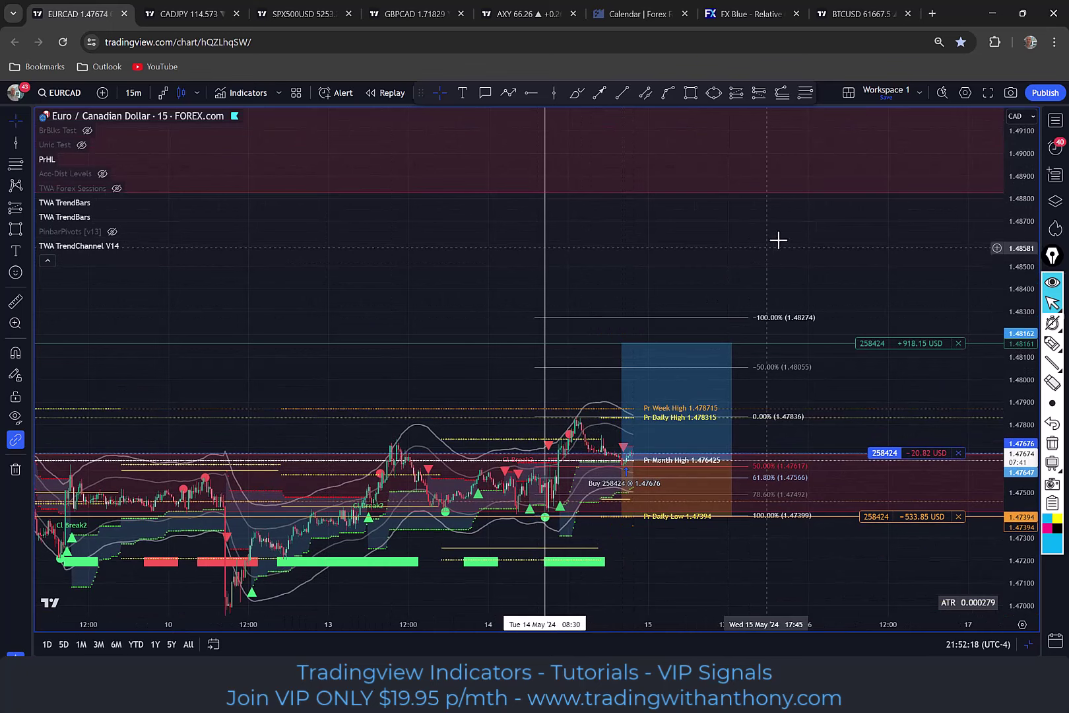
left_click(782, 93)
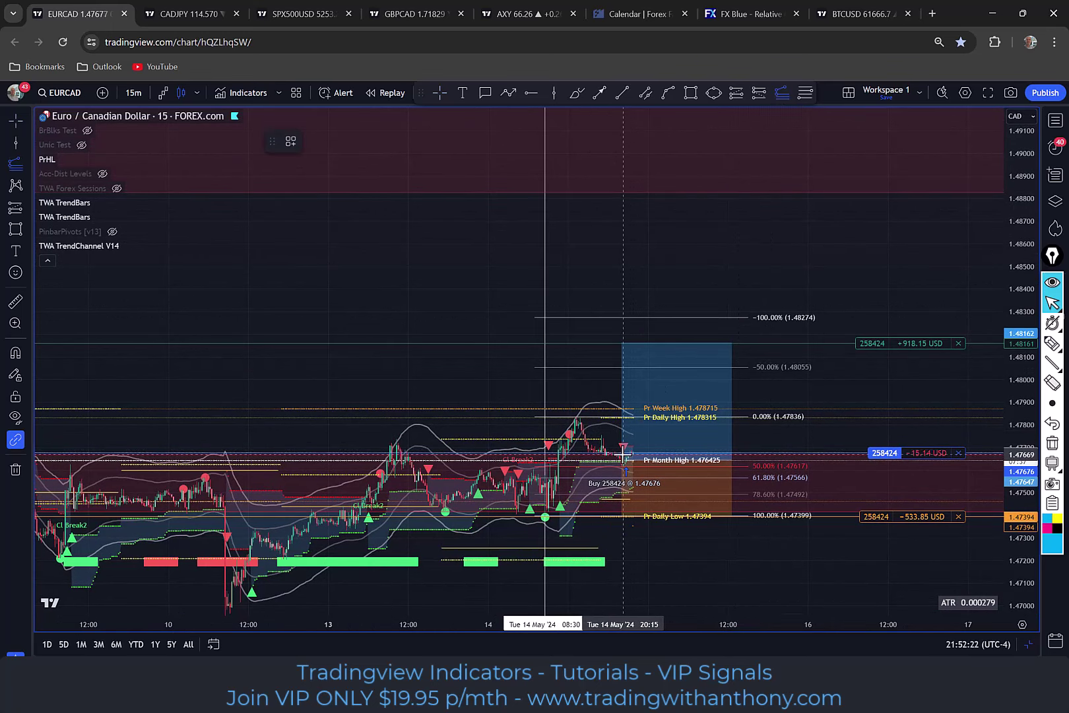
left_click(623, 454)
left_click(624, 374)
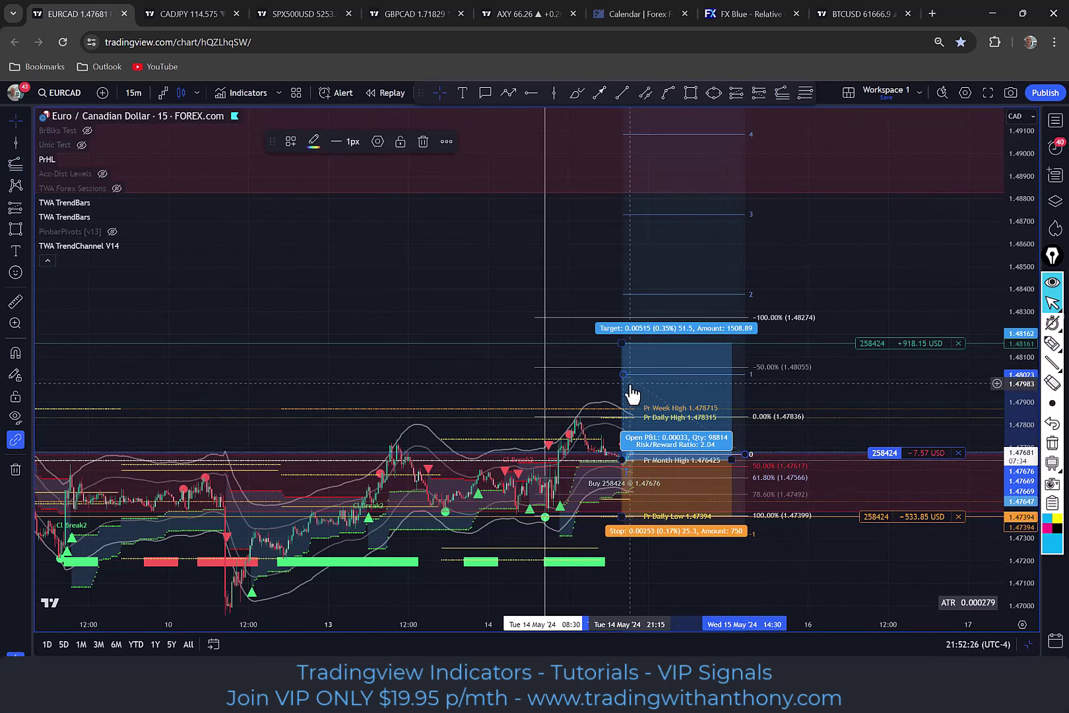
Step: Lower the Fib drawing's level 1 to 1.47954 so that level -1 lines up with the stop loss
left_click_drag(631, 388, 624, 389)
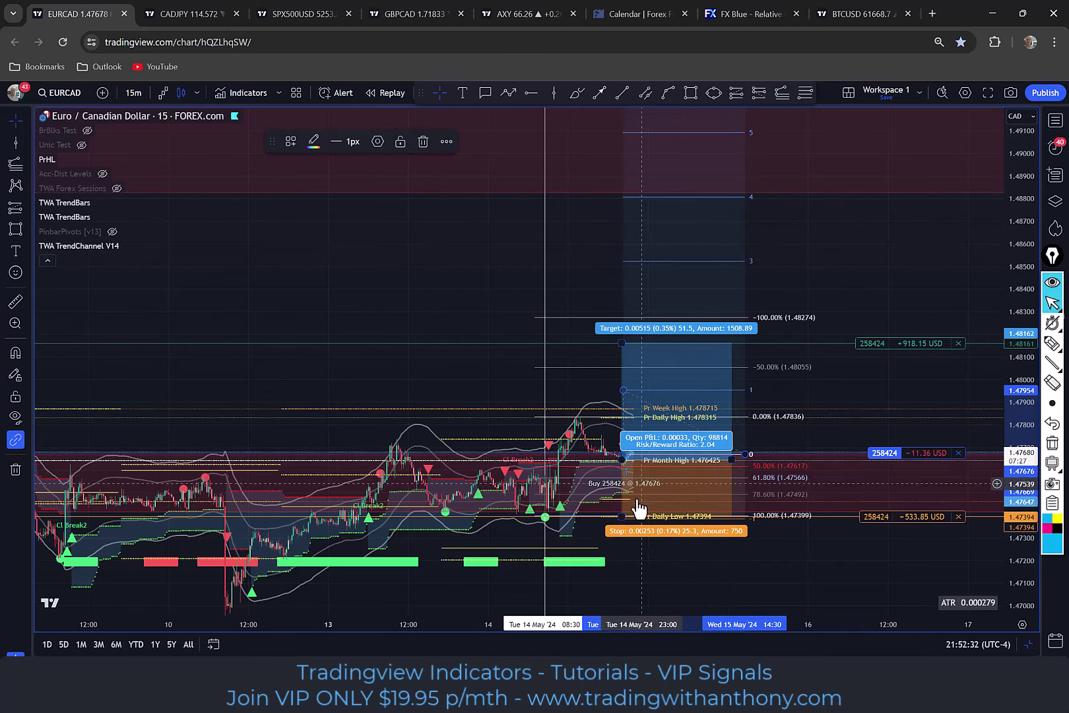
scroll(718, 429, "up", 5)
left_click_drag(659, 376, 882, 335)
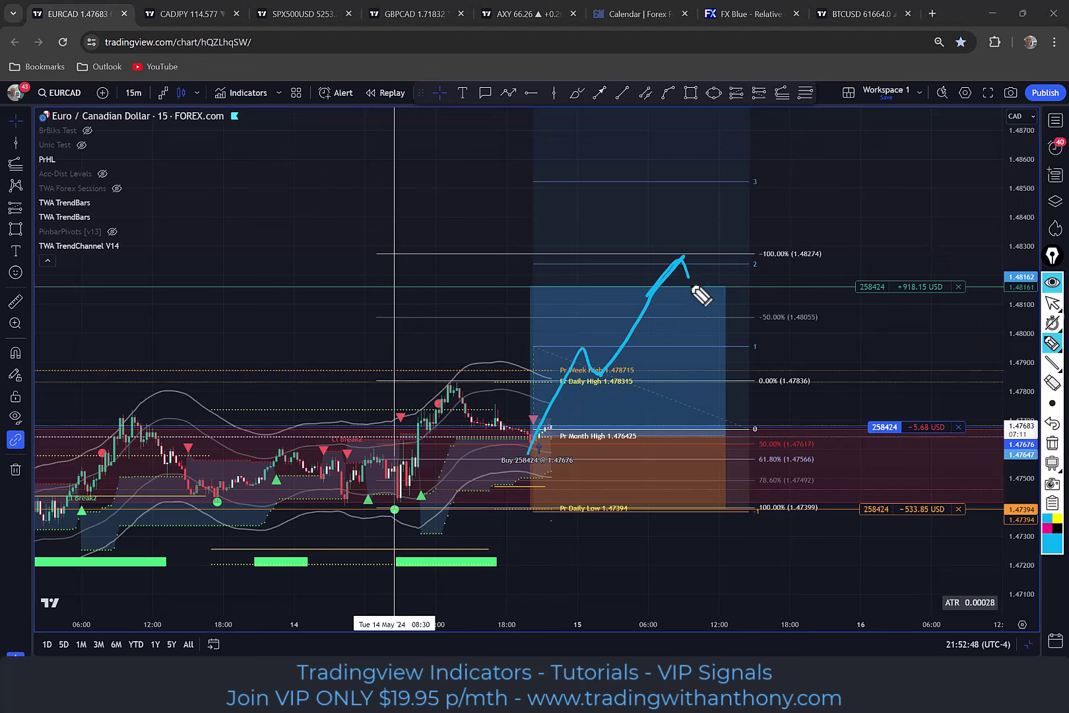
Step: Sketch a rising zigzag projection from the buy entry through levels 1, 2 and 3, ending in an arrow, and circle its first pullback
left_click_drag(688, 277, 765, 172)
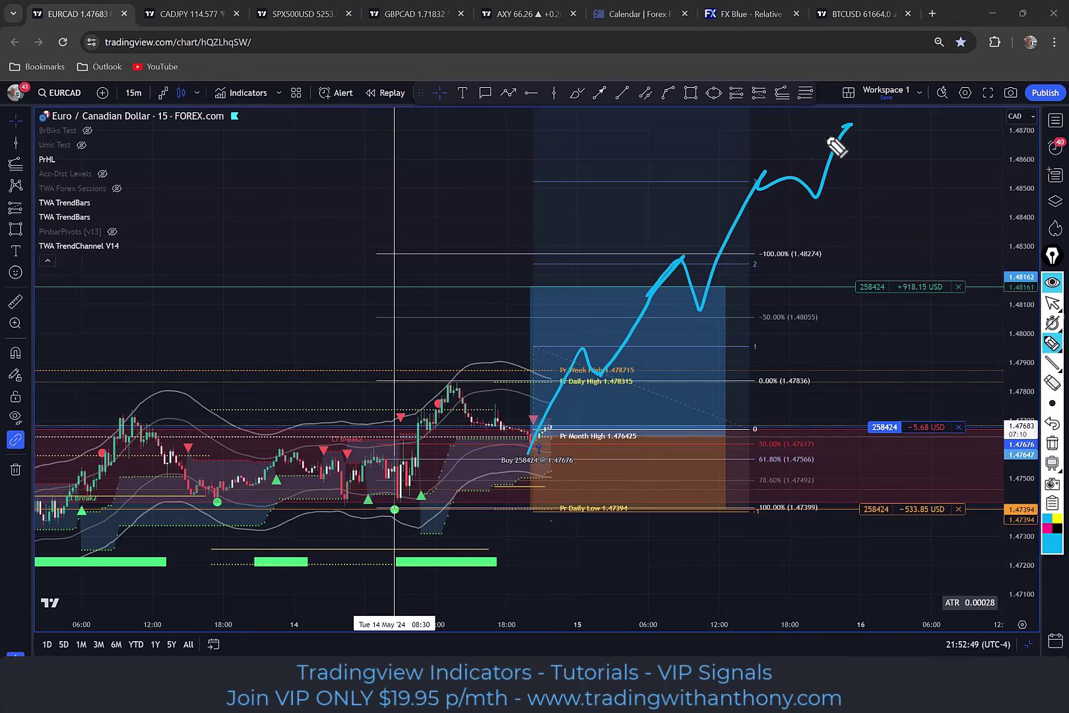
left_click_drag(837, 146, 868, 206)
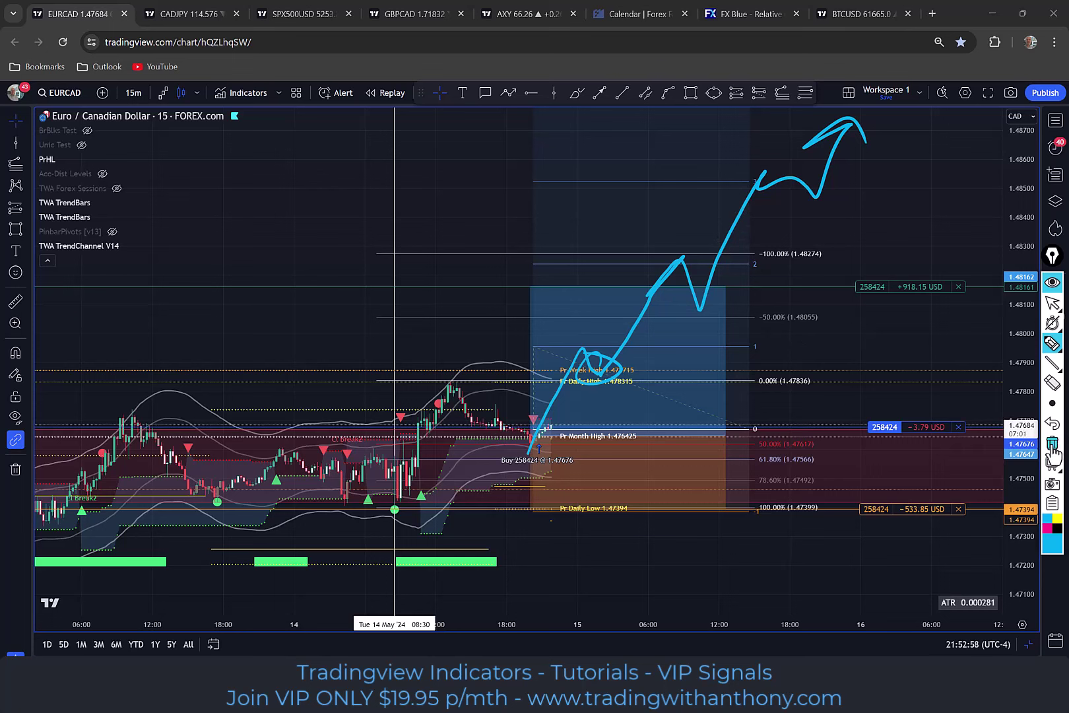
Step: Clear the freehand projection from the 15-minute chart and switch back to the chart cursor
left_click(1053, 449)
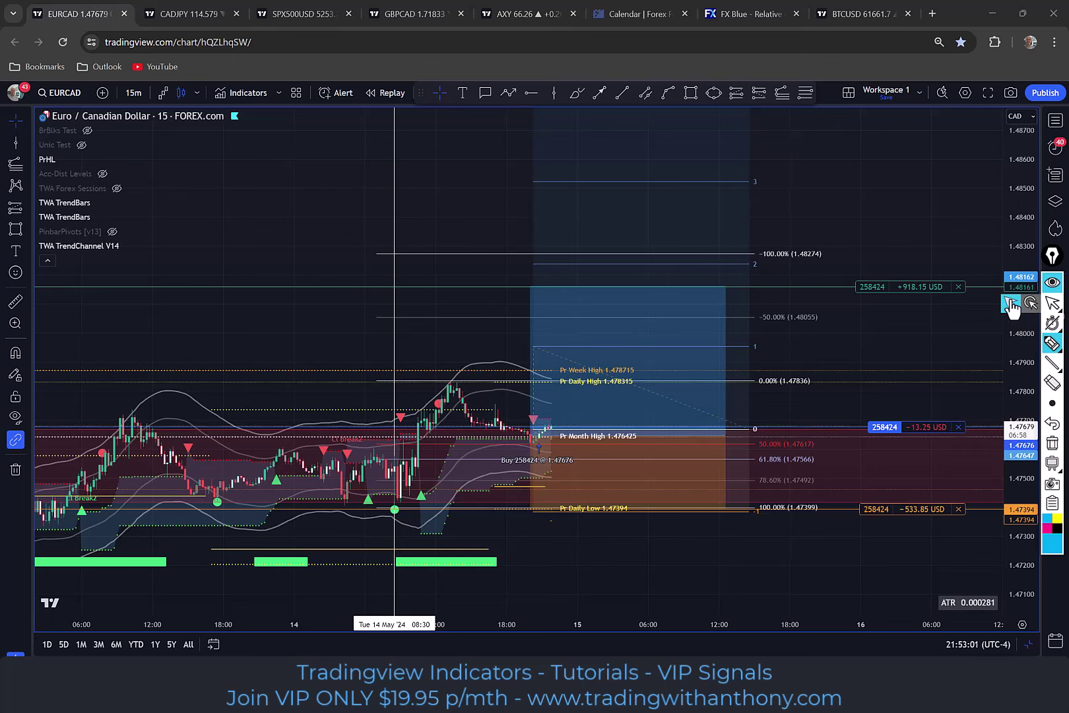
left_click(1010, 303)
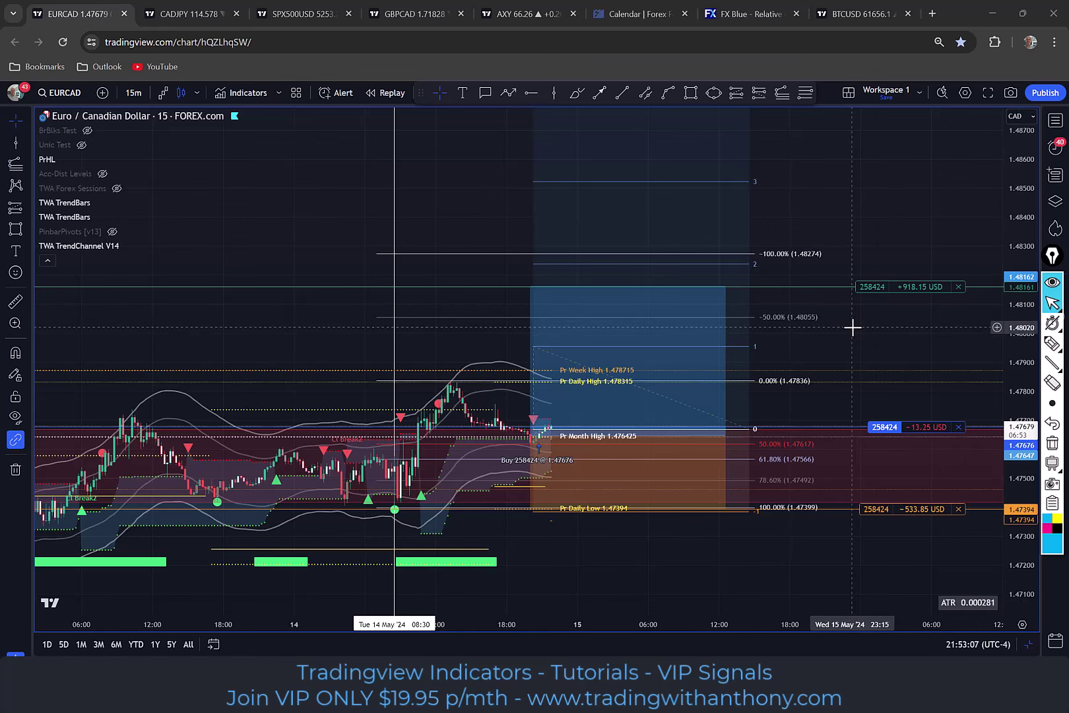
mouse_move(1056, 363)
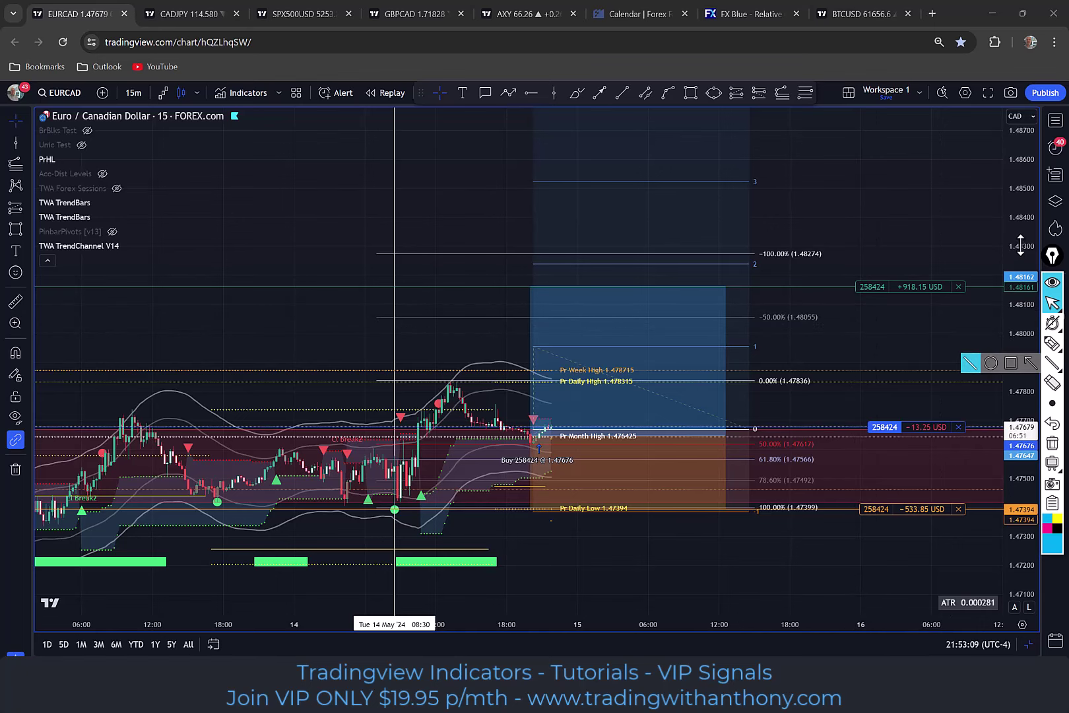
left_click_drag(1021, 244, 1019, 143)
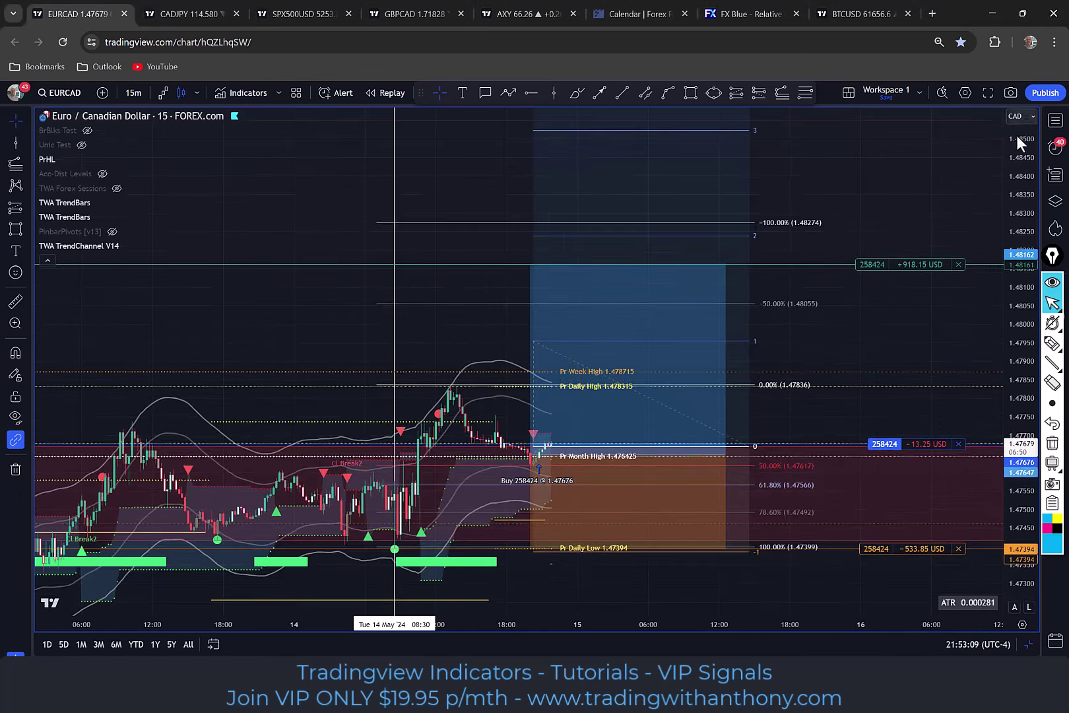
left_click(736, 297)
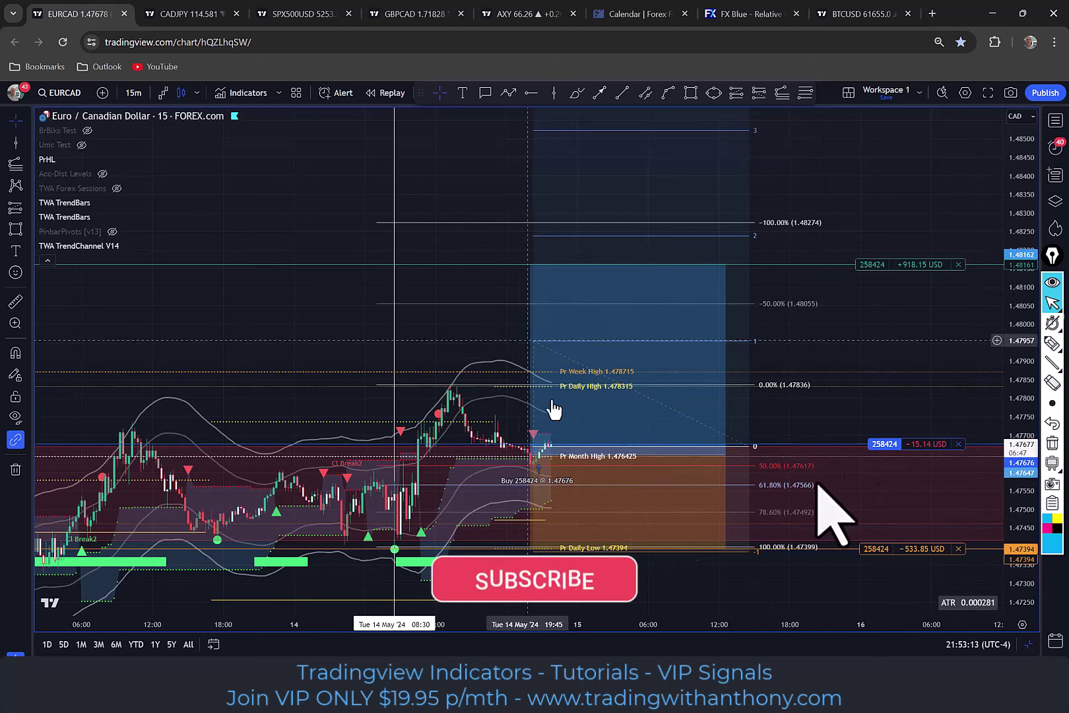
scroll(484, 394, "down", 2)
scroll(581, 380, "up", 3)
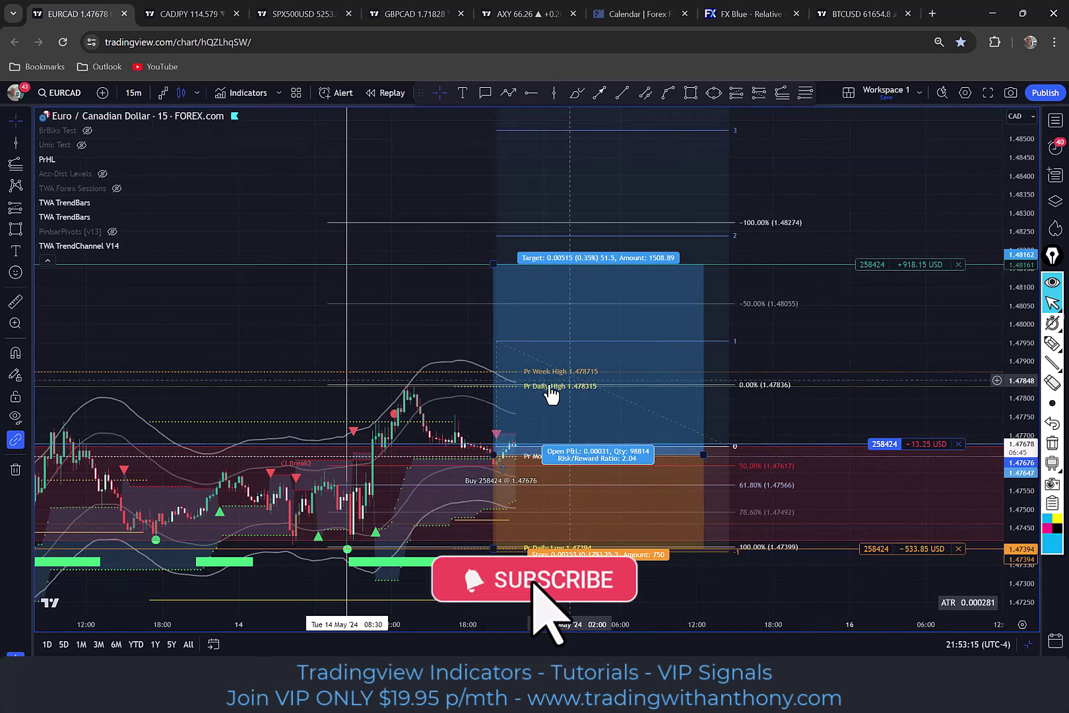
left_click_drag(841, 325, 878, 281)
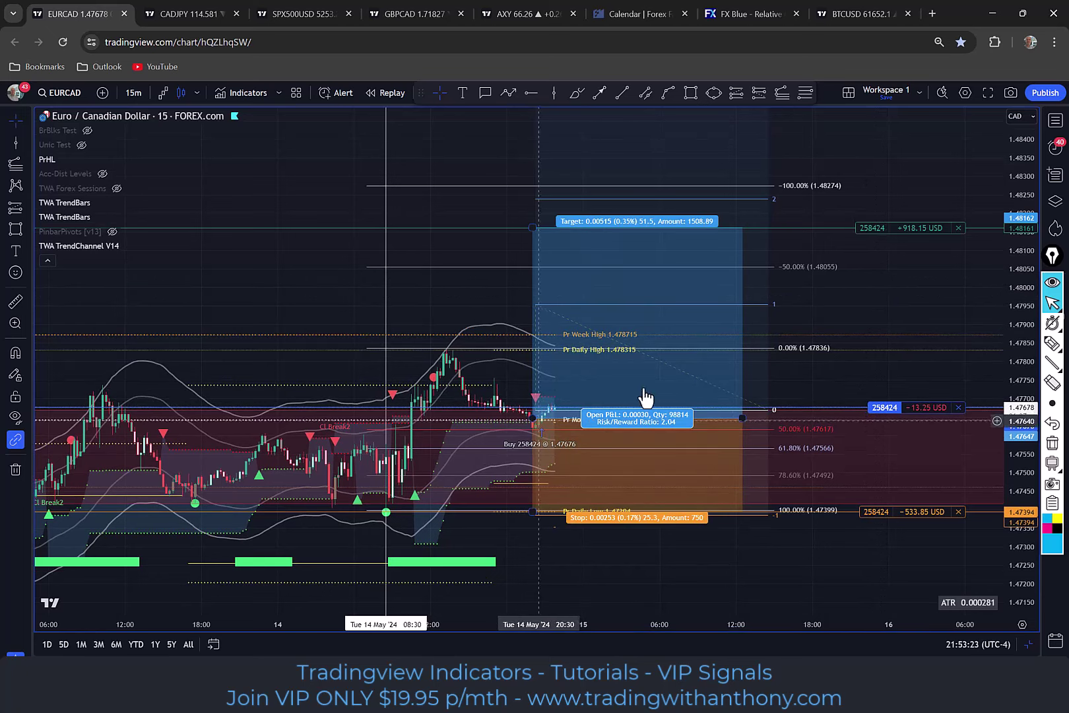
left_click_drag(833, 303, 853, 302)
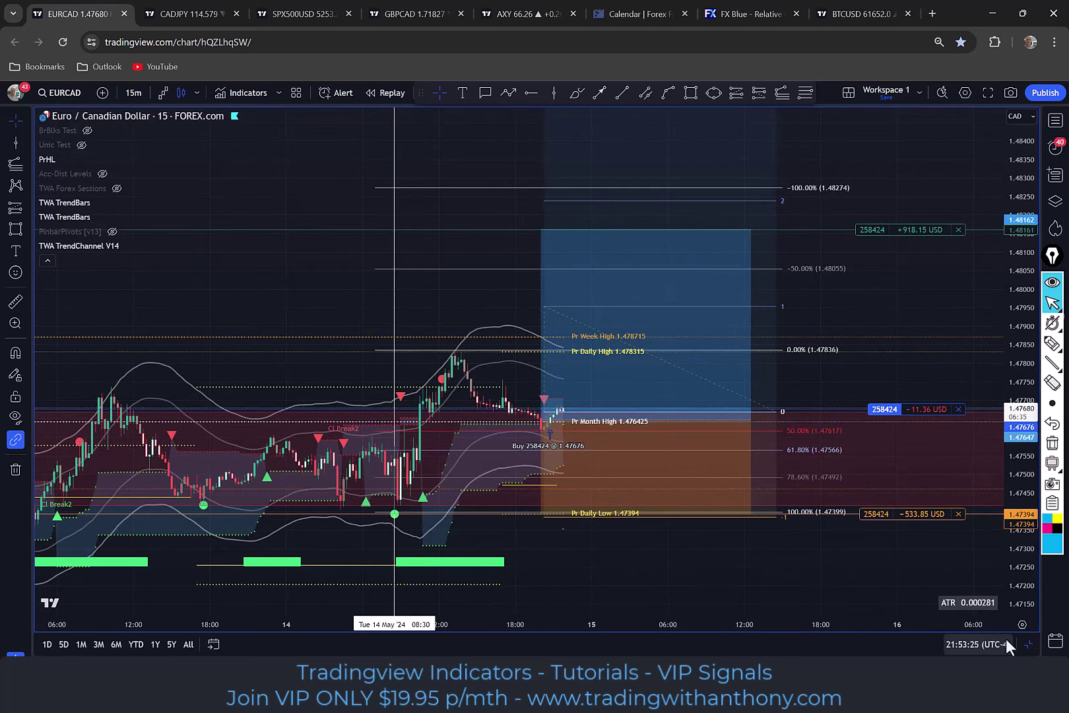
Step: Switch from the maximized 15-minute chart to the maximized 5-minute chart, framing the rally, the pullback and the buy entry
left_click(1028, 644)
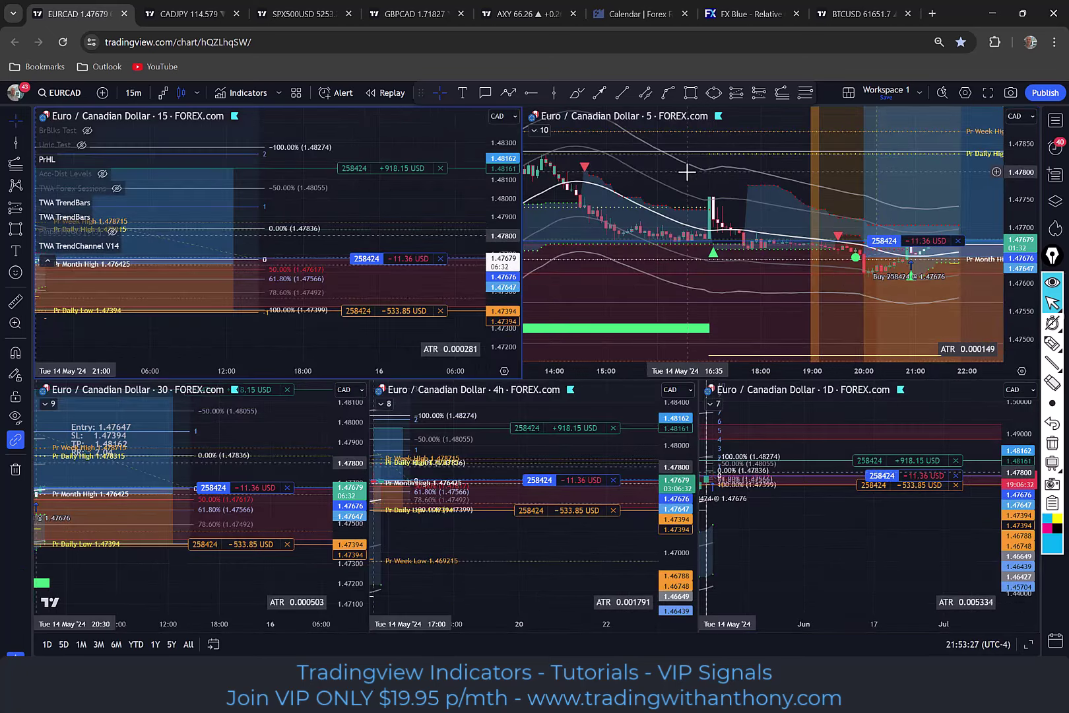
left_click(687, 172)
left_click(1028, 643)
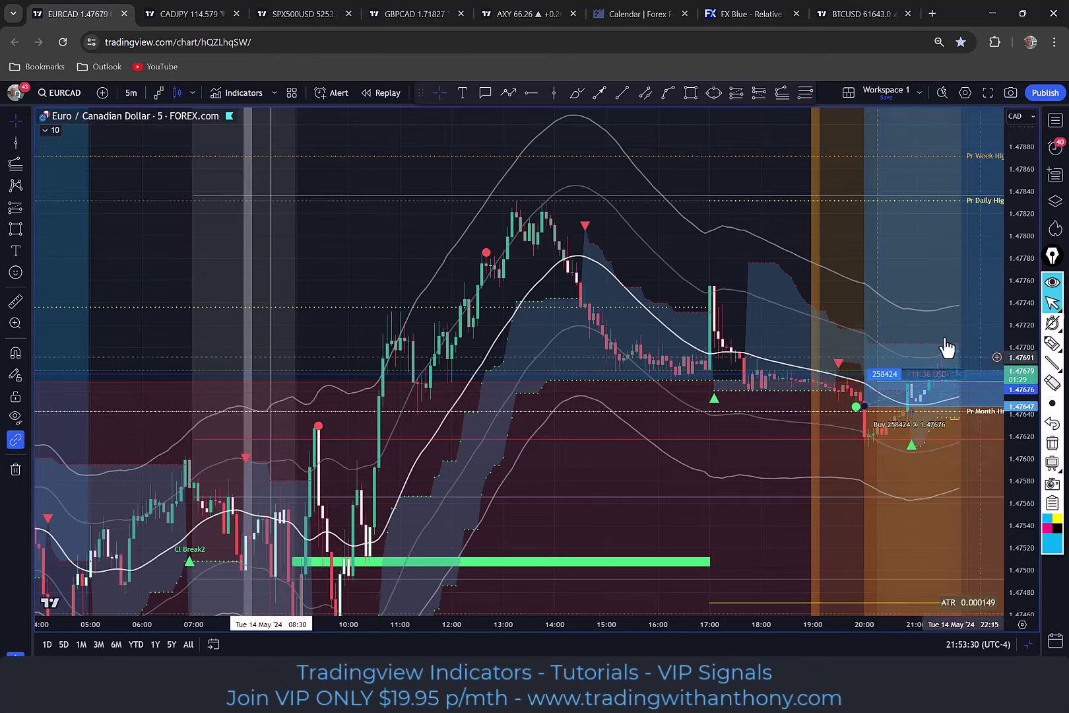
scroll(690, 240, "up", 2)
left_click_drag(689, 240, 376, 221)
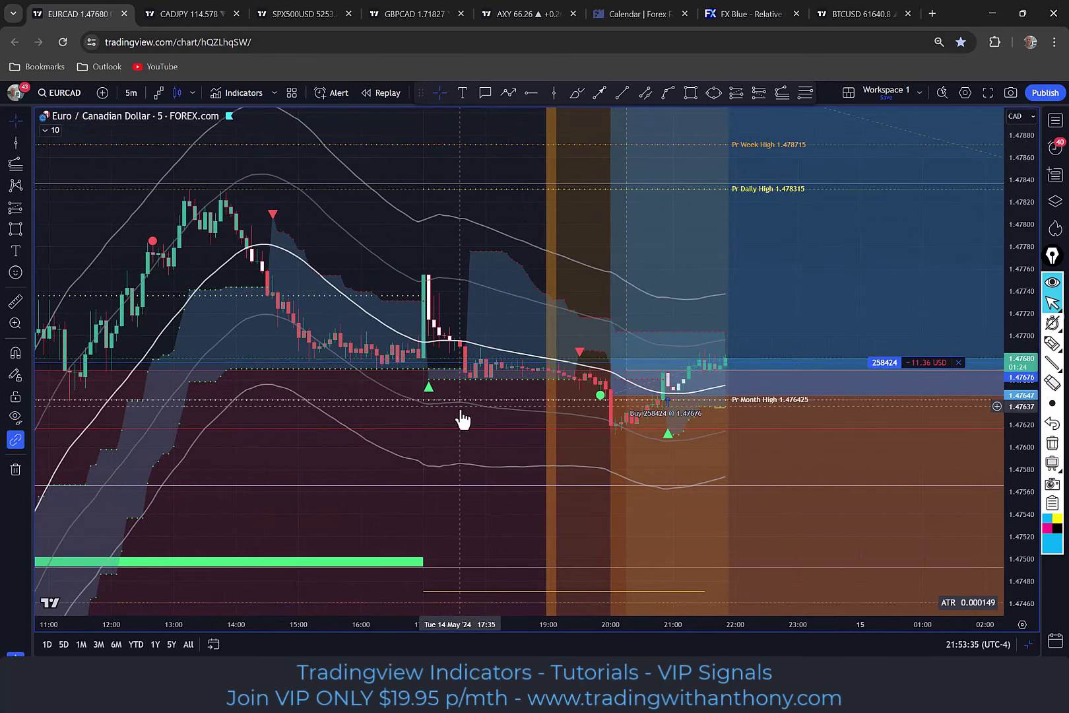
scroll(482, 420, "down", 3)
left_click_drag(1033, 192, 1033, 244)
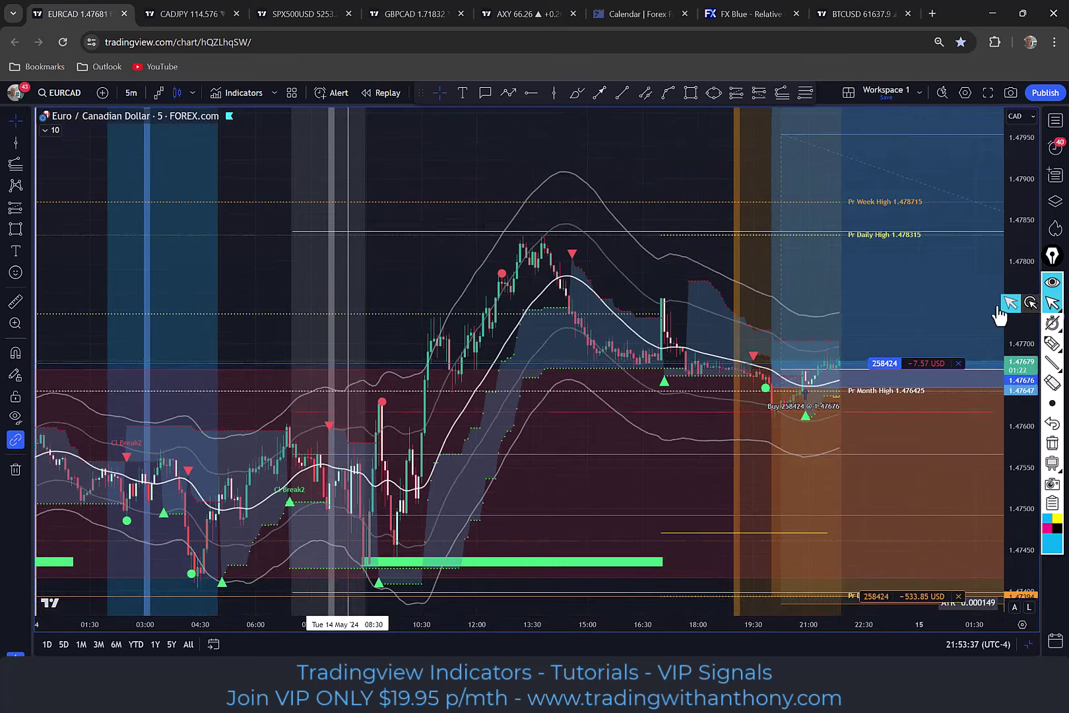
Step: Trace the rally and pullback with a support line on the 5-minute chart, sketch a dip below it and circle the buy signal
mouse_move(344, 560)
left_mouse_down()
mouse_move(591, 289)
mouse_move(701, 373)
left_mouse_up()
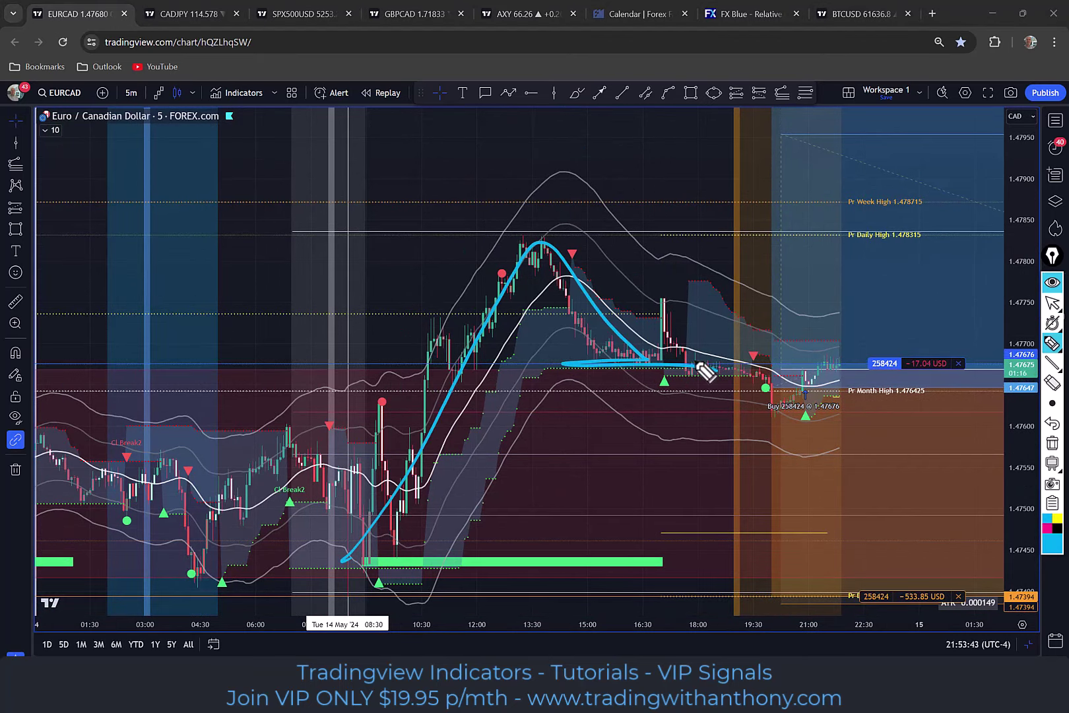
left_click_drag(698, 363, 718, 370)
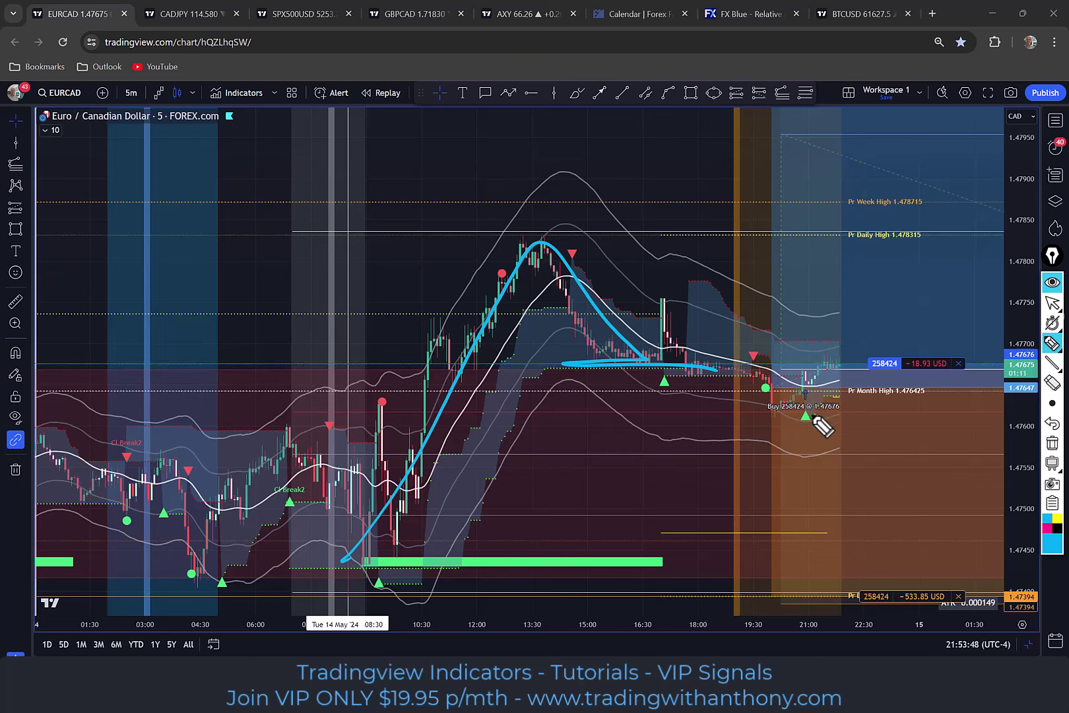
left_click_drag(623, 374, 829, 448)
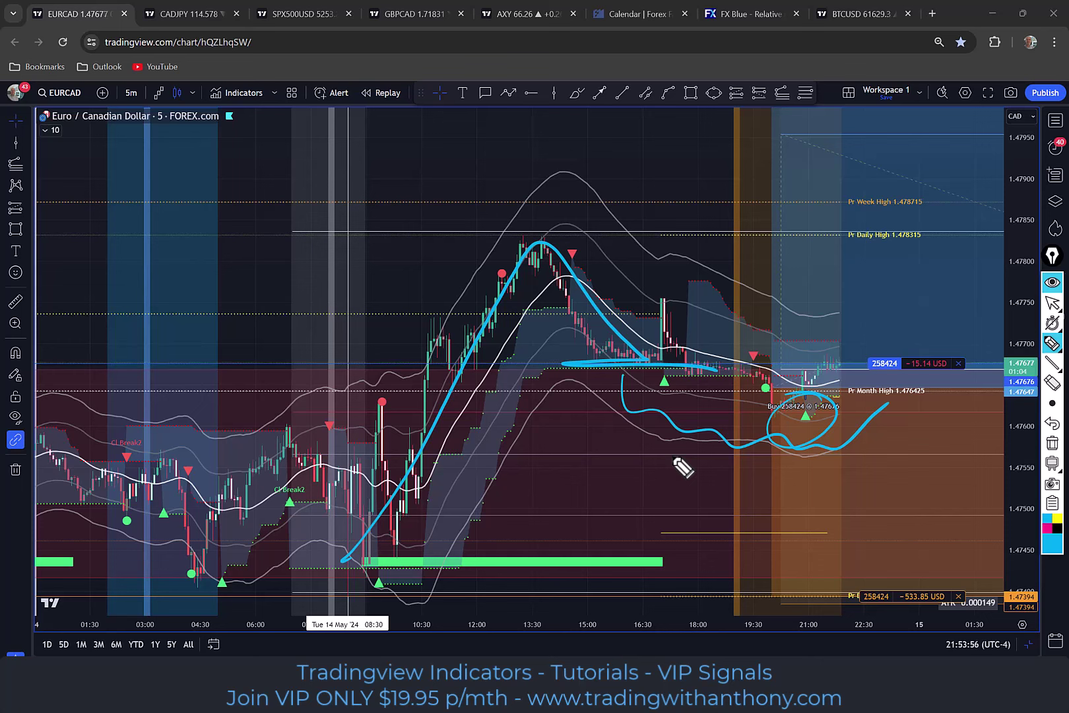
Step: Sketch a rising zigzag beside the rally, marking its swing highs and pullback lows and curving a line under the second pullback
mouse_move(1052, 303)
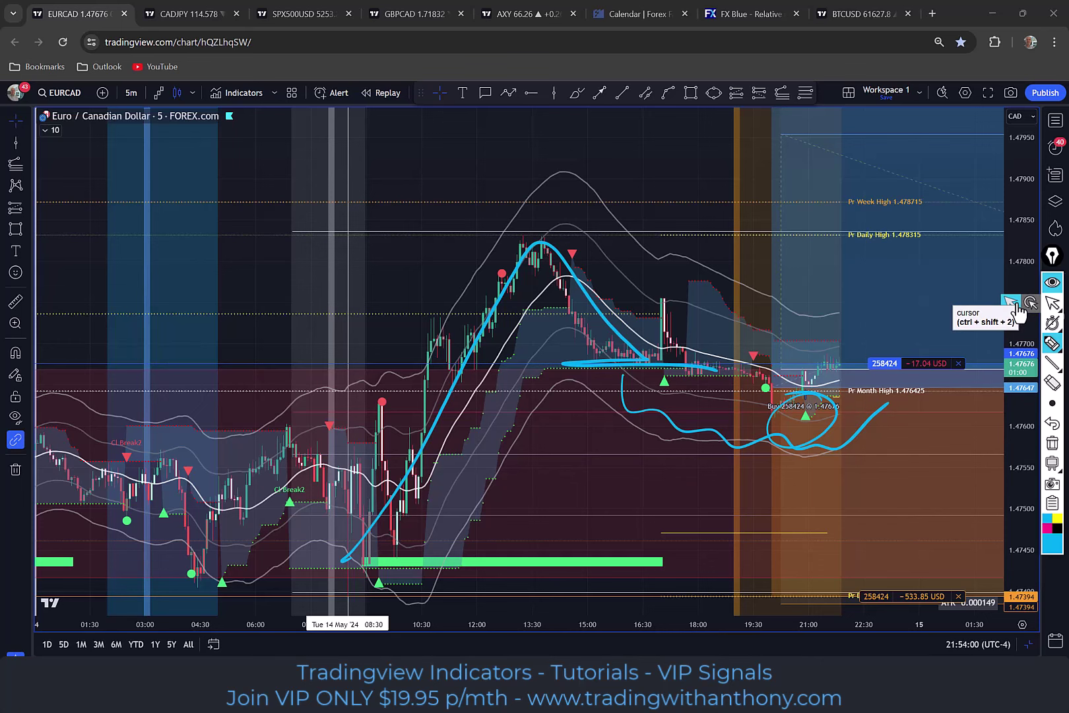
left_click_drag(124, 387, 215, 286)
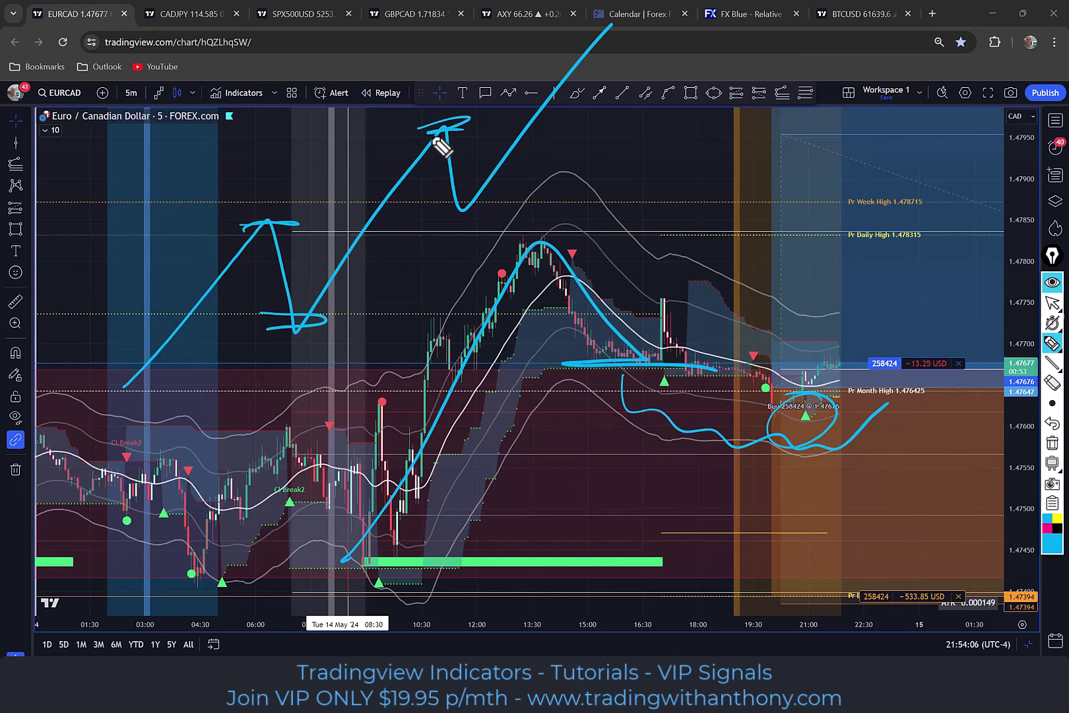
left_click_drag(508, 190, 433, 210)
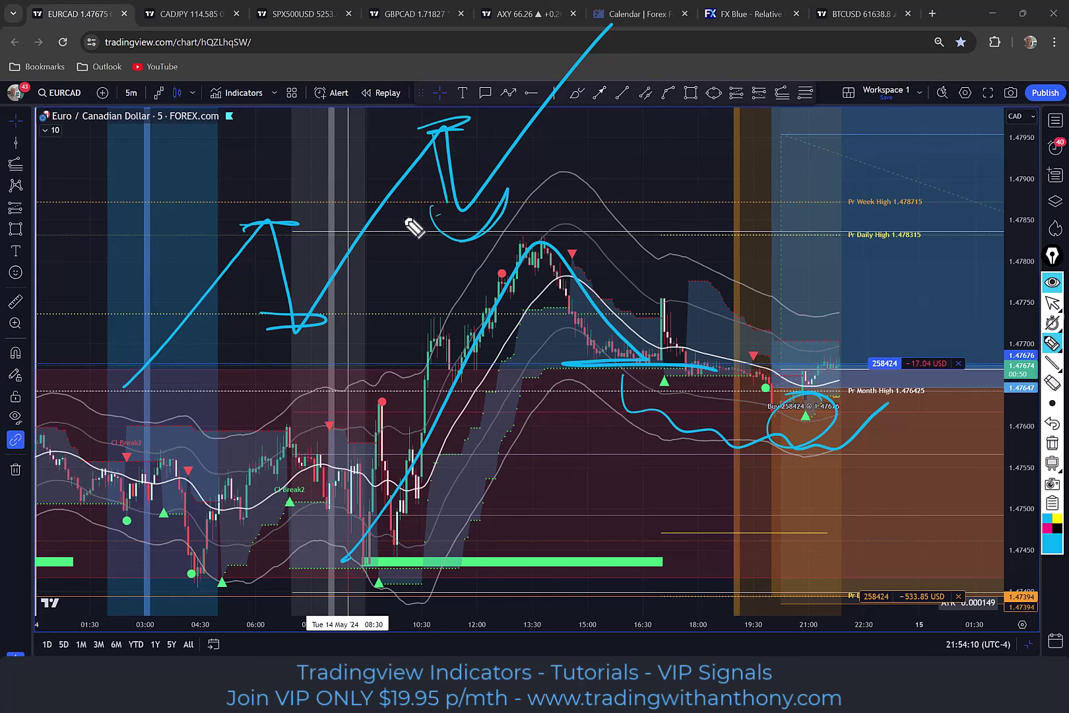
Step: Add arrows at the buy triangle and the preceding green dot, and outline the declining price channel leading into them
left_click_drag(811, 437, 792, 519)
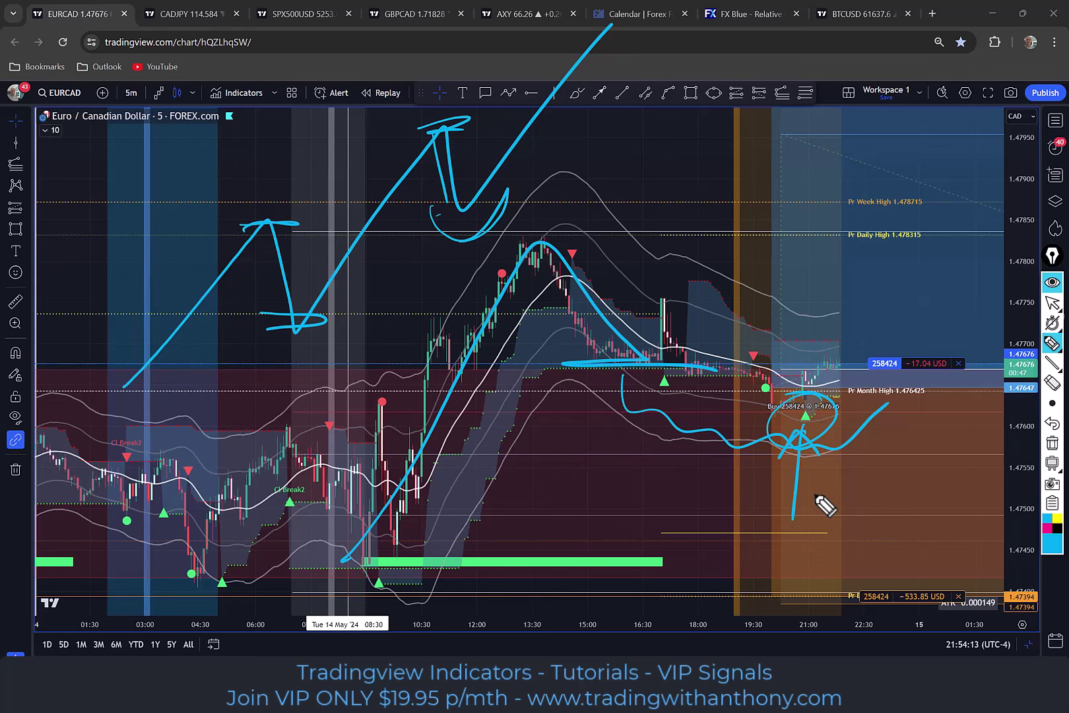
mouse_move(784, 377)
left_mouse_down()
mouse_move(743, 396)
mouse_move(784, 379)
left_mouse_up()
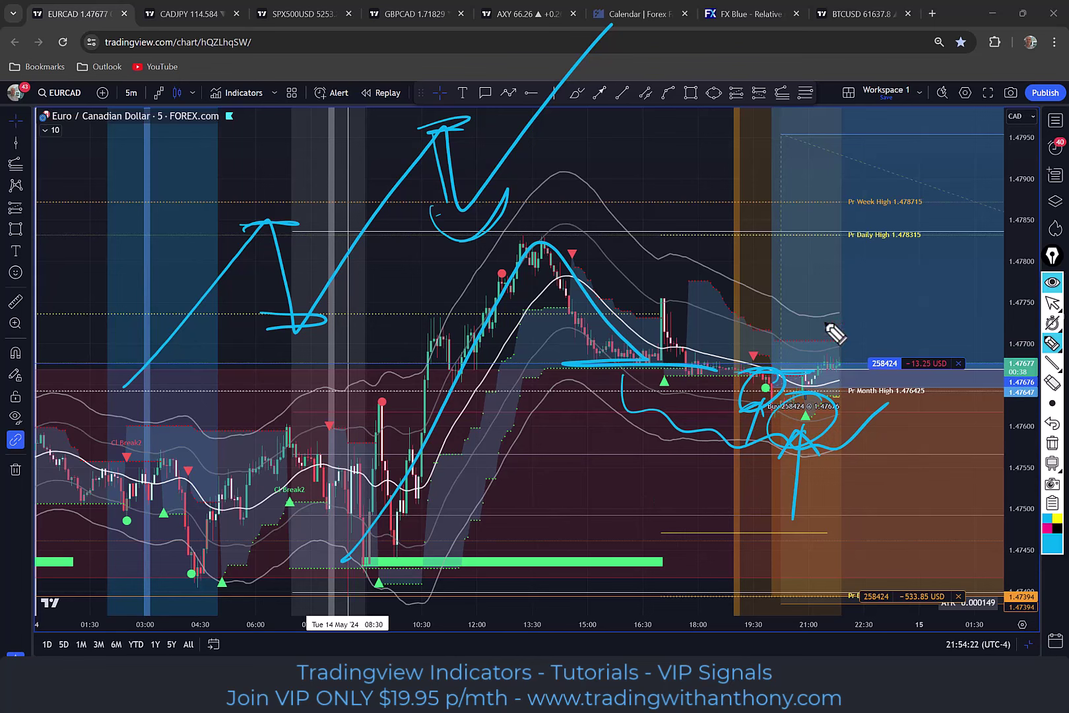
left_click_drag(605, 276, 779, 367)
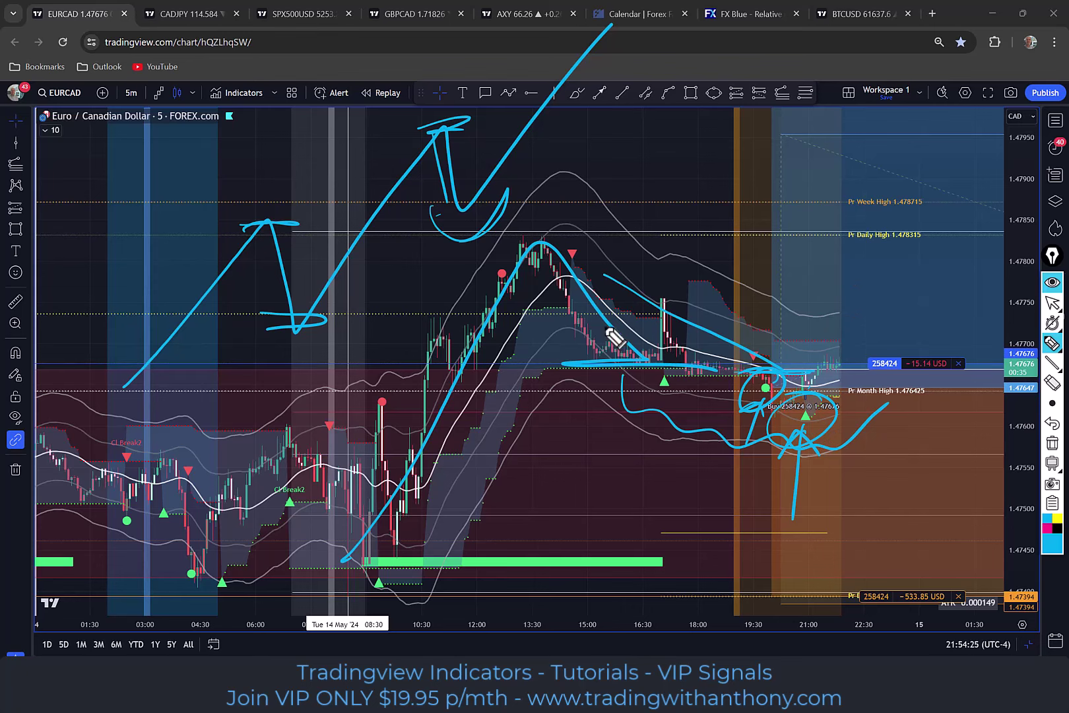
Step: Clear the freehand markup and review the earlier sessions' price action on the 5-minute chart back to 18:00 the previous day
left_click(1054, 444)
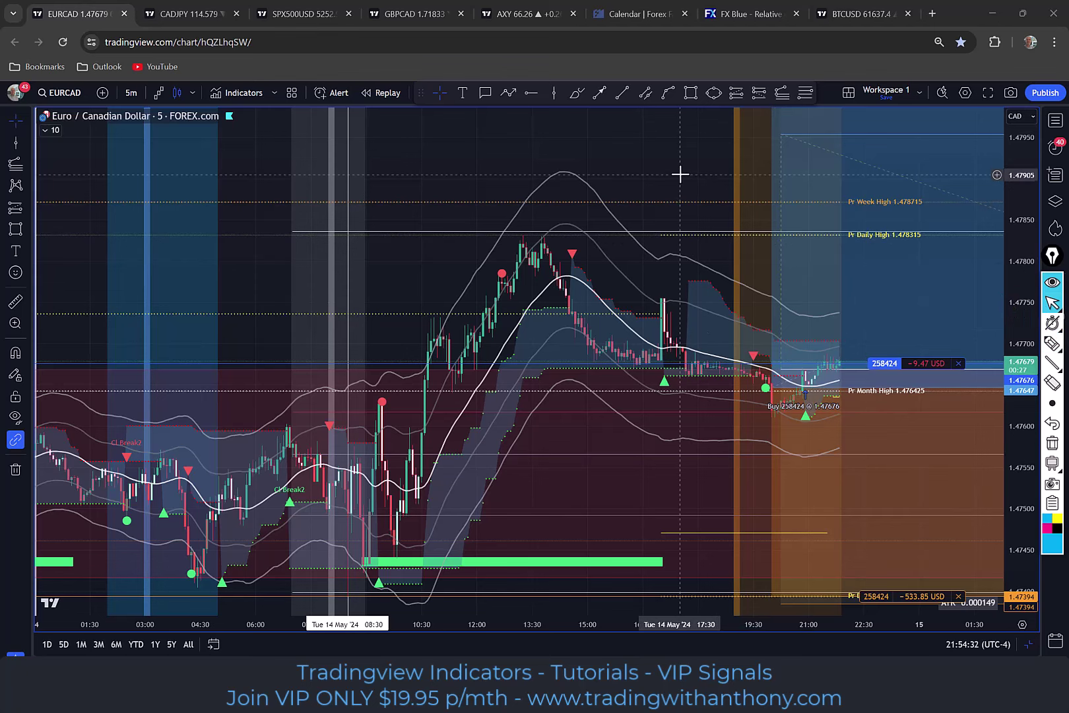
scroll(671, 169, "up", 3)
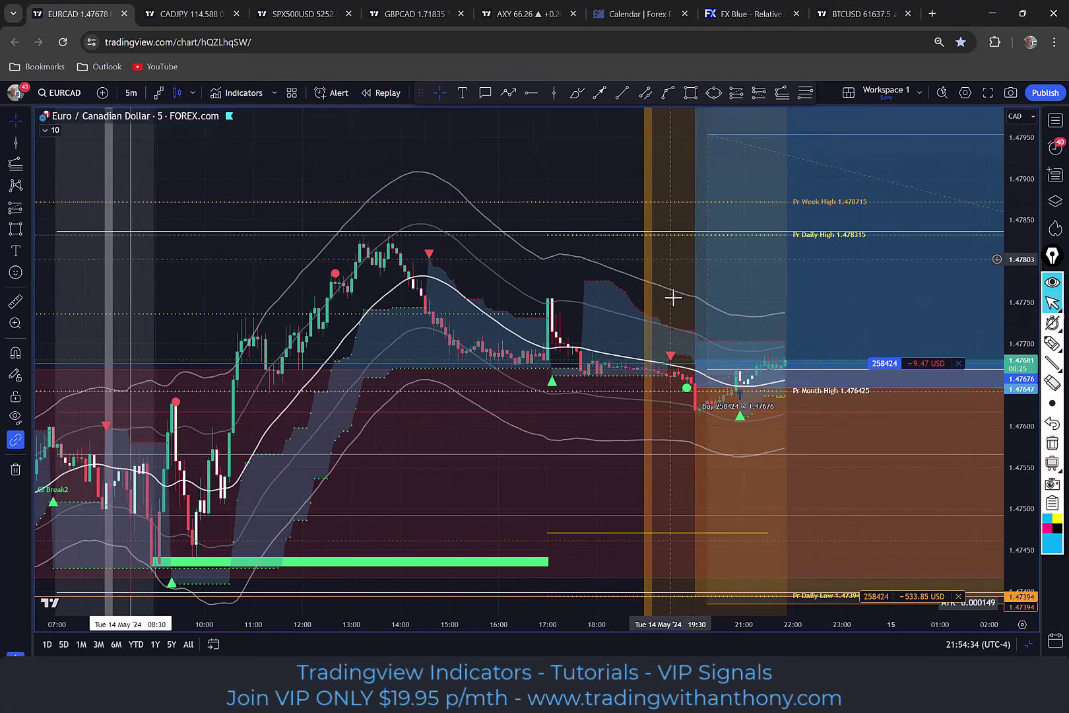
left_click_drag(554, 139, 798, 129)
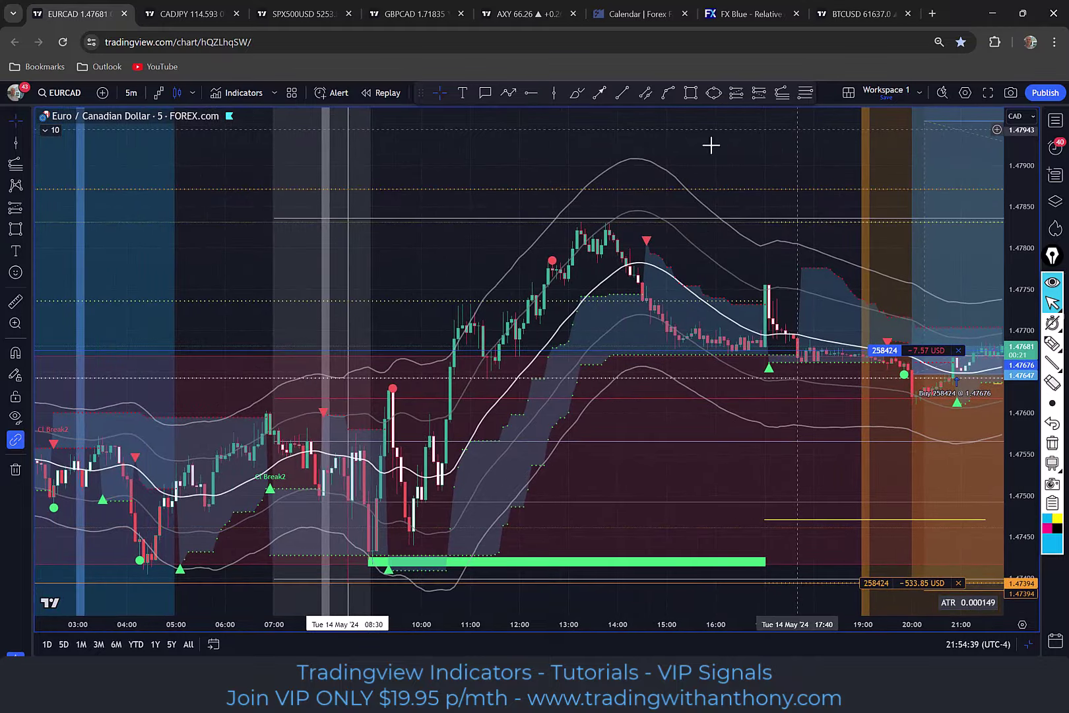
left_click_drag(477, 162, 706, 136)
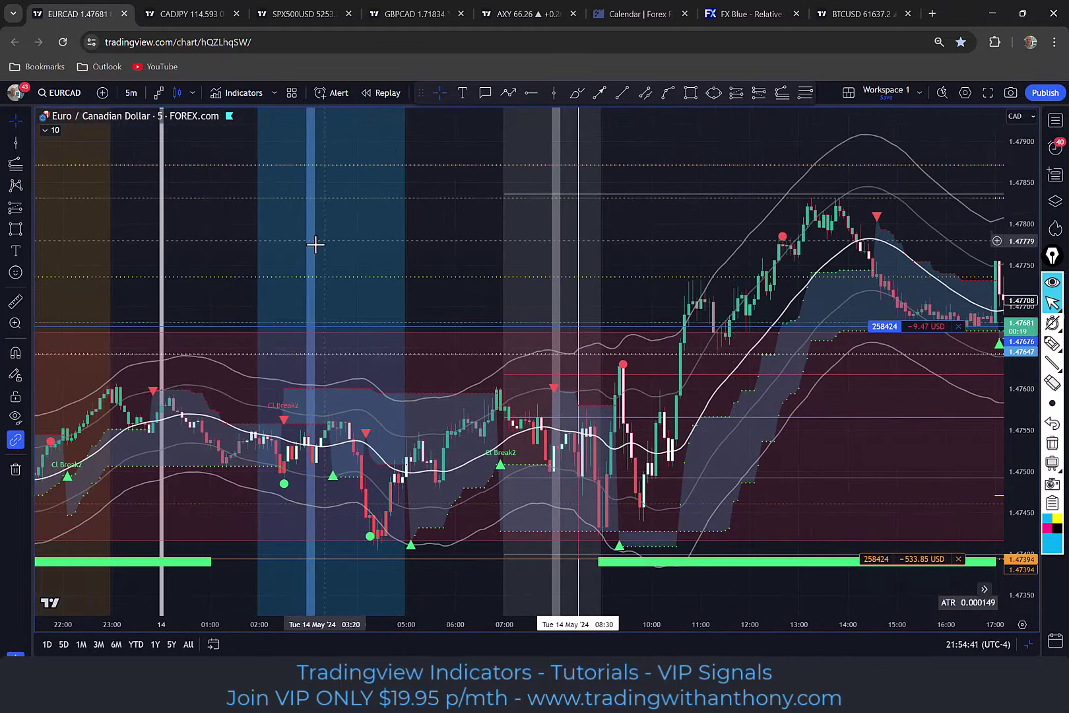
left_click_drag(213, 231, 429, 221)
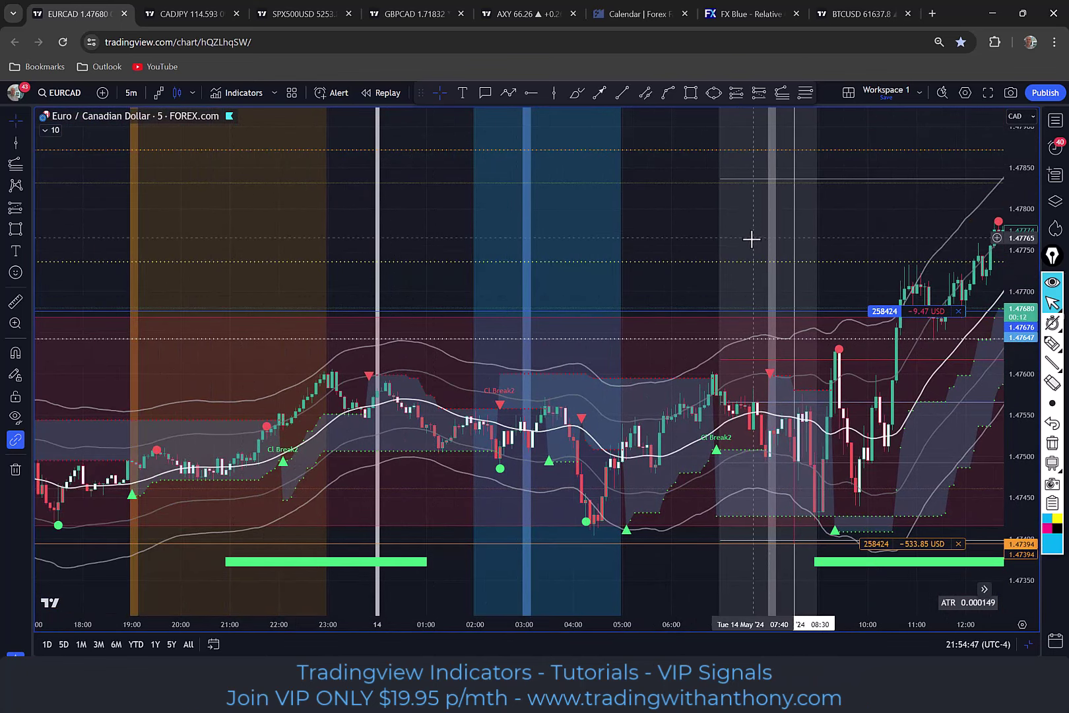
left_click_drag(798, 233, 160, 249)
scroll(773, 381, "up", 2)
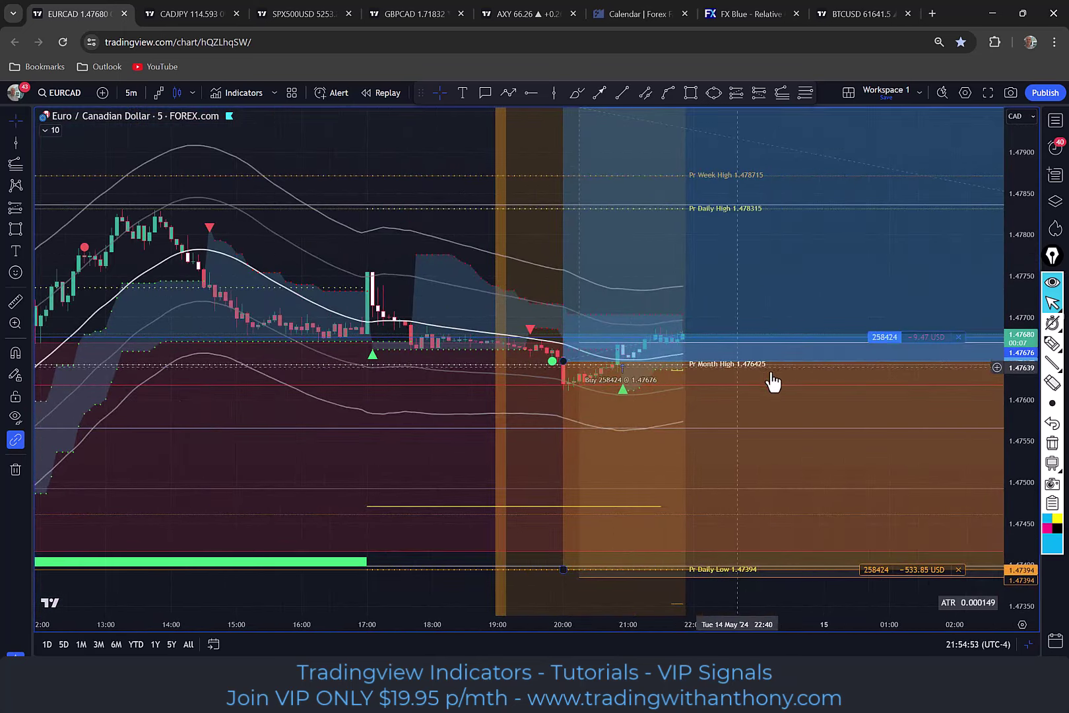
Step: Change the Long Position drawing's stop color to a fainter shade and frame the price action around the entry
left_click_drag(1027, 285, 1038, 155)
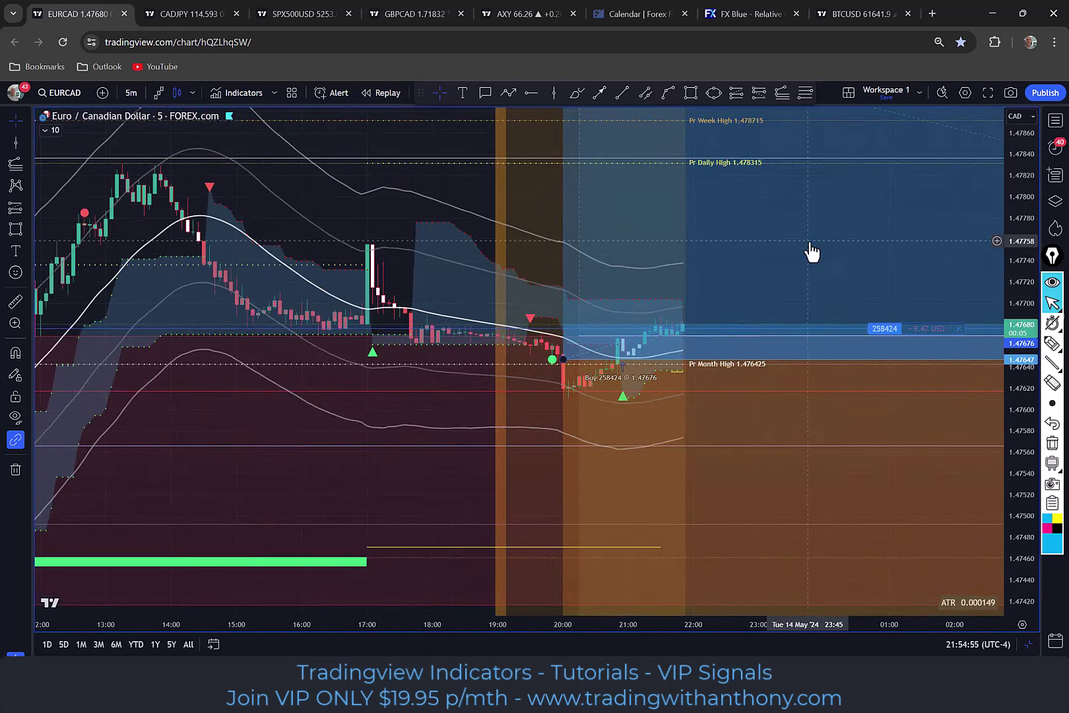
double_click(812, 252)
left_click_drag(541, 192, 343, 182)
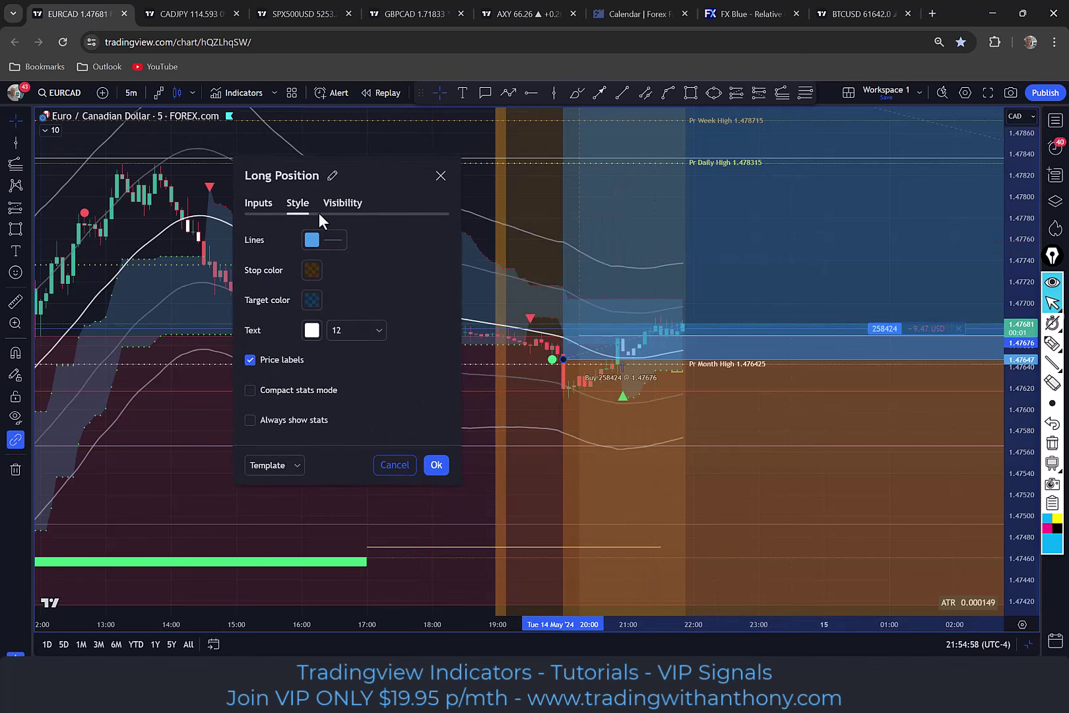
left_click(311, 270)
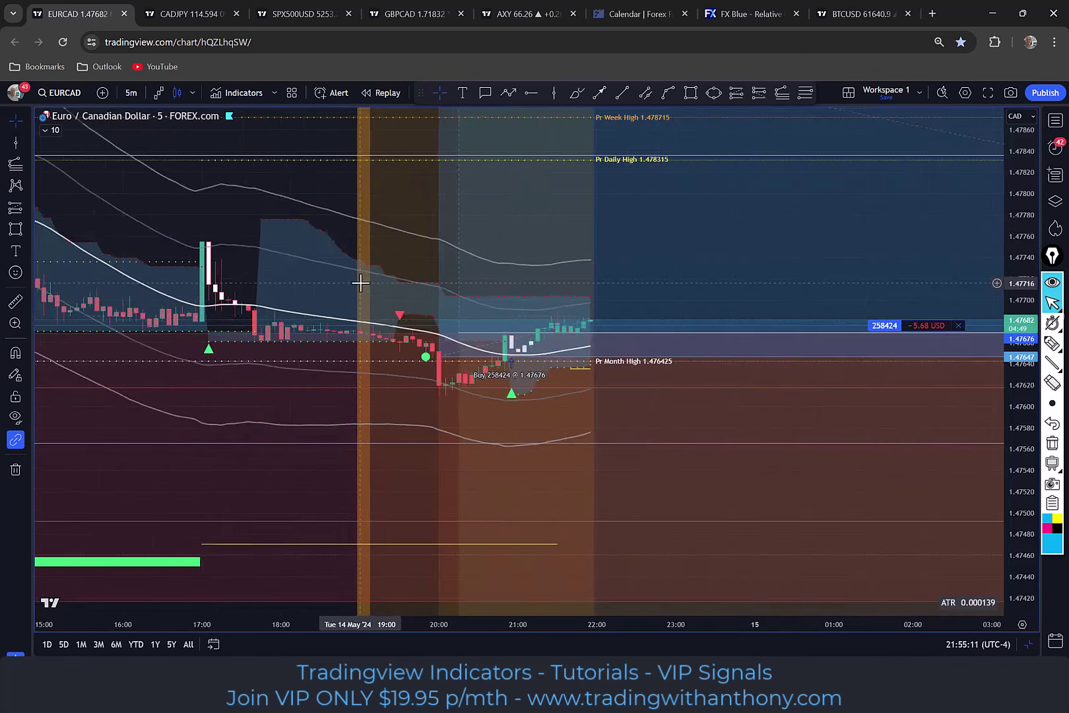
scroll(363, 282, "down", 2)
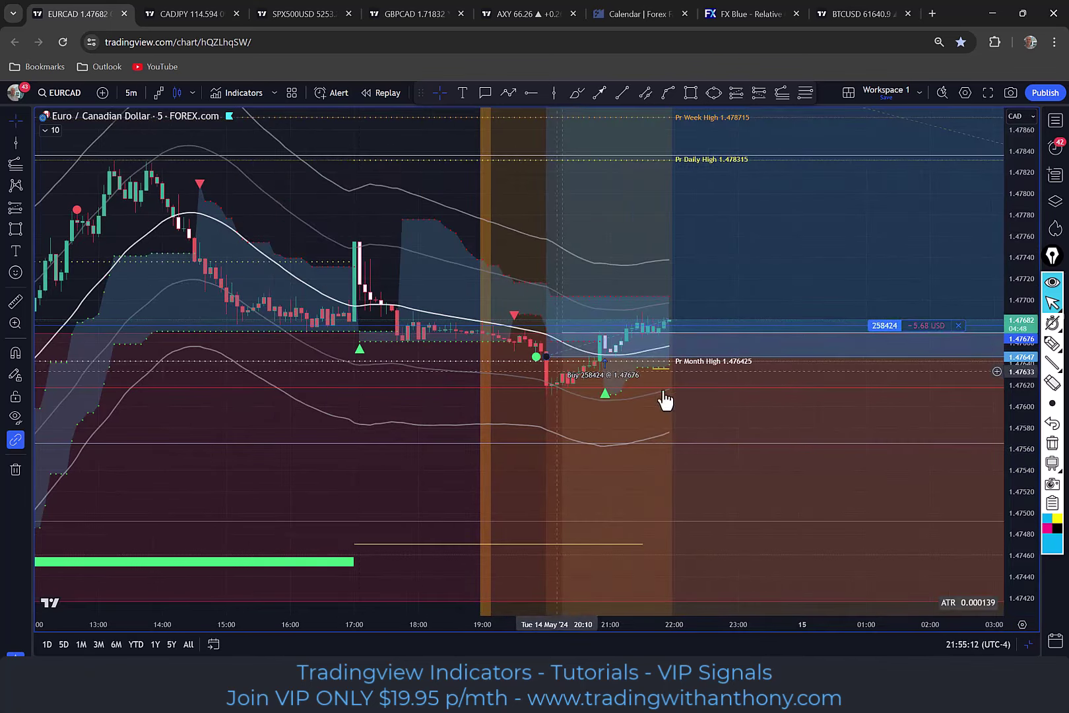
left_click_drag(1026, 239, 1033, 167)
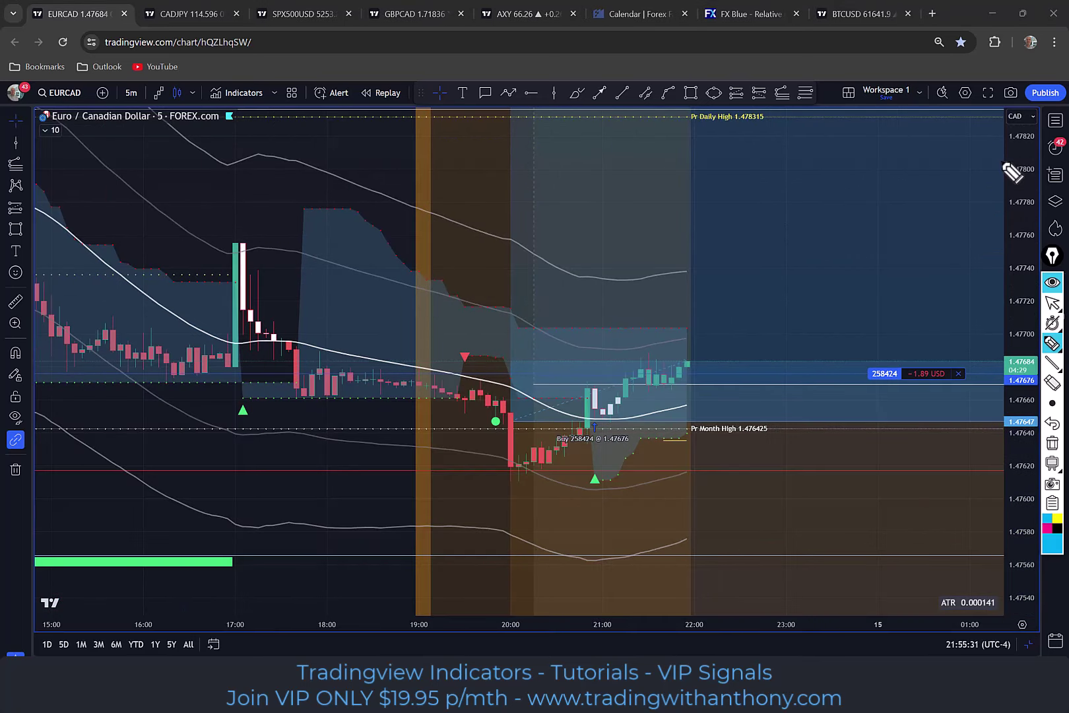
Step: Outline the descending channel before the entry with two lines, and mark the buy signal with a circle and an arrow to the breakout candle
left_click_drag(184, 364, 467, 468)
mouse_move(277, 269)
left_mouse_down()
mouse_move(337, 314)
mouse_move(480, 378)
left_mouse_up()
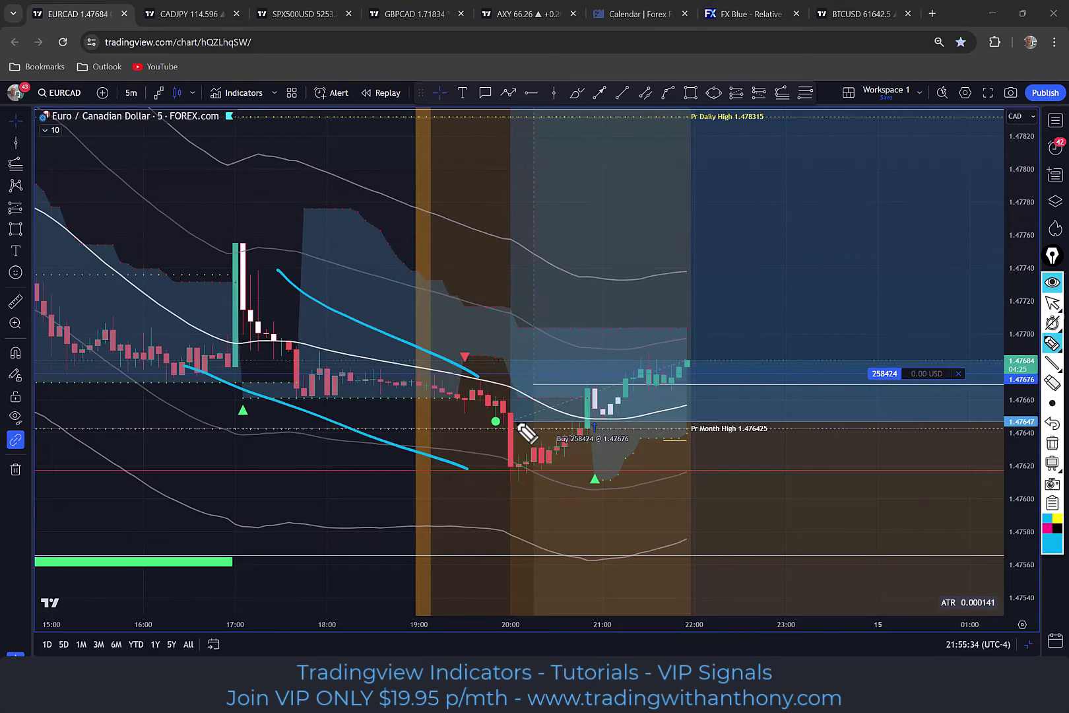
left_click_drag(596, 471, 563, 473)
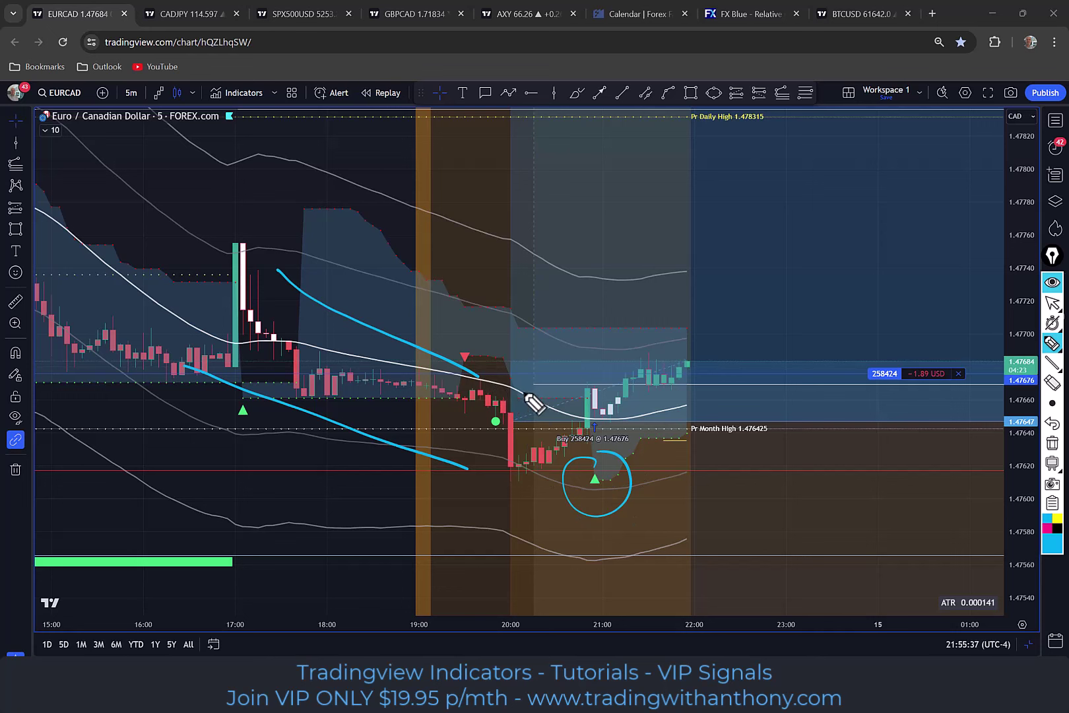
left_click_drag(487, 382, 532, 384)
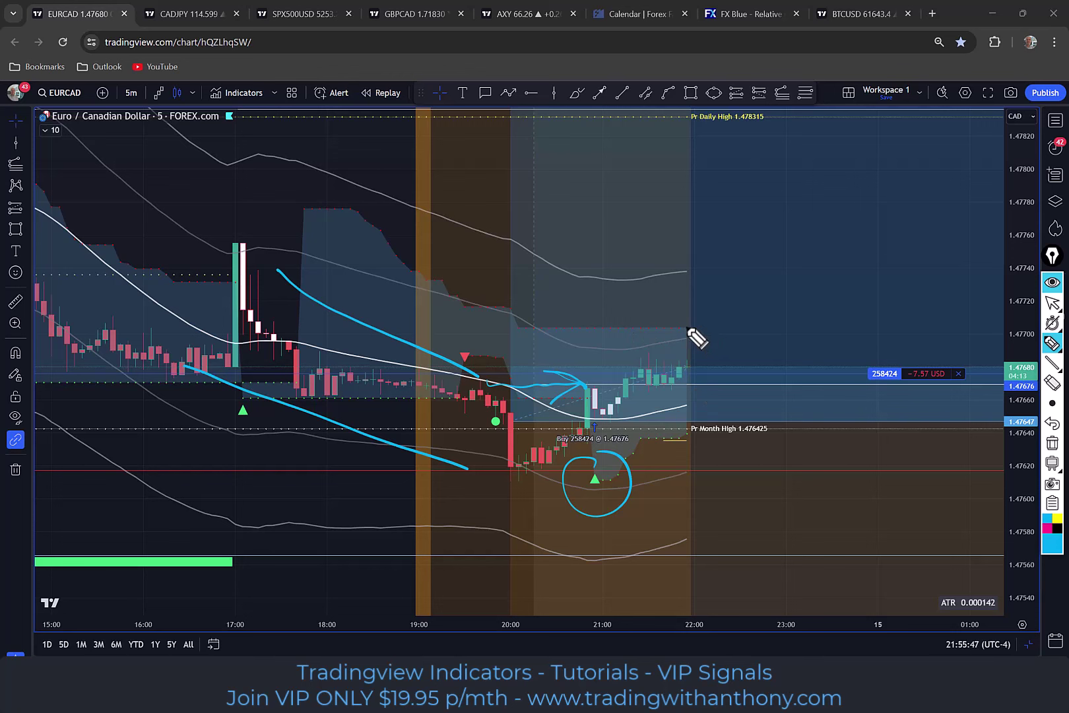
Step: Bracket the range between the trend channel's upper edge and the Pr Month High line, and sketch an upward zigzag arrow from the latest candle
left_click_drag(665, 327, 698, 328)
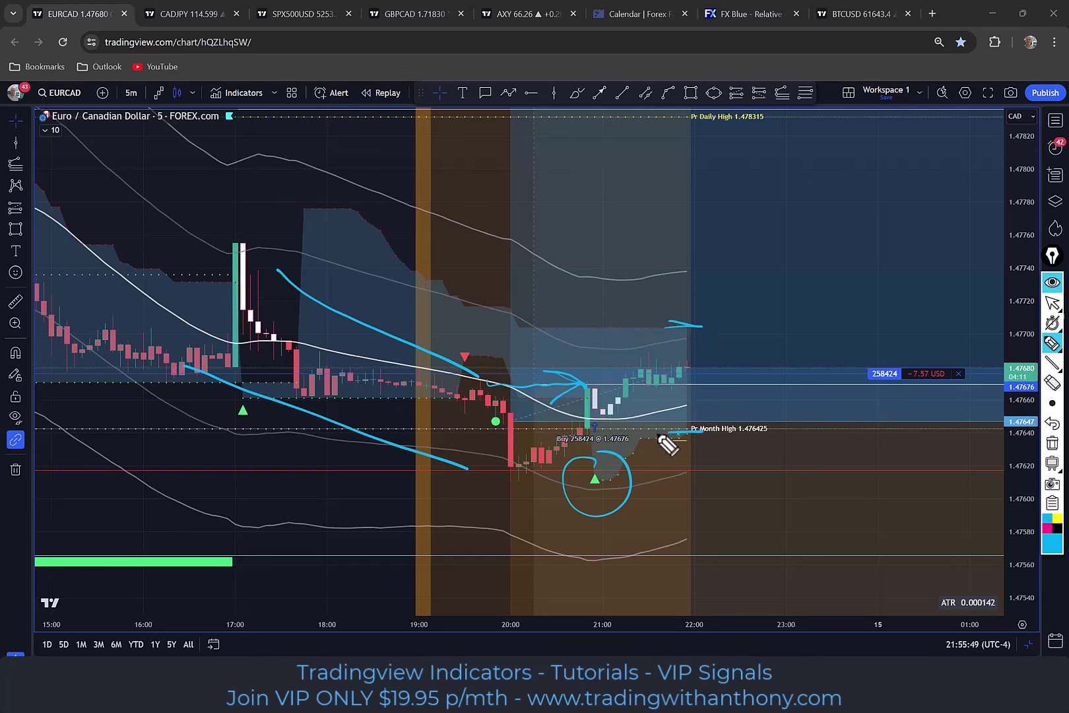
left_click_drag(705, 424, 709, 398)
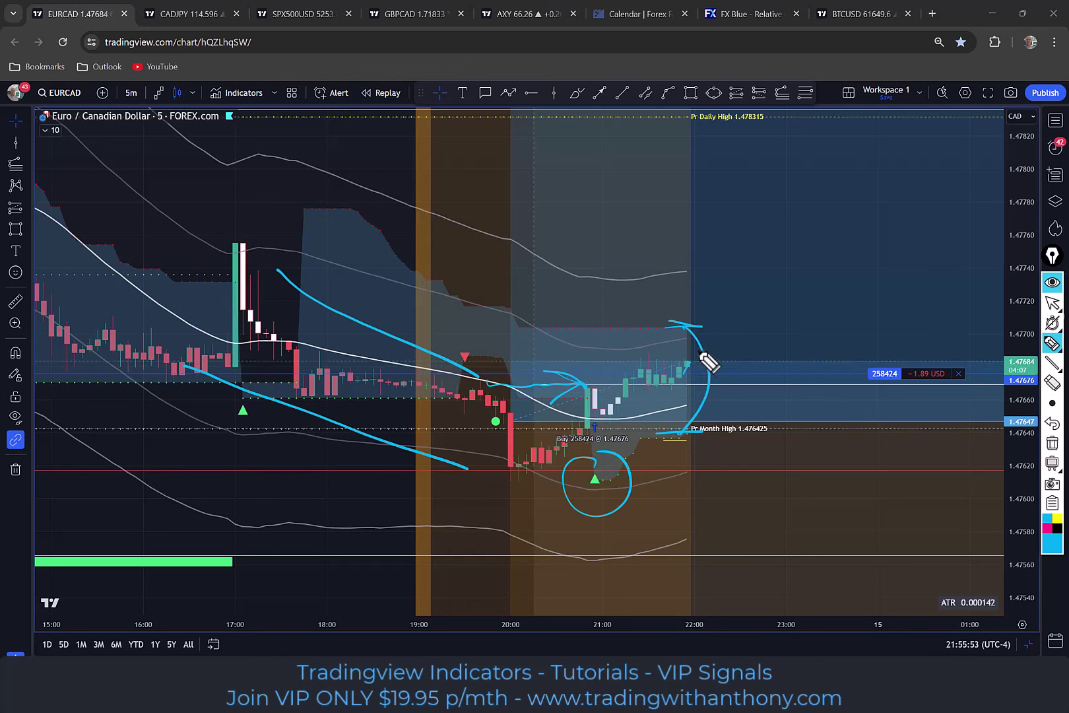
left_click_drag(687, 363, 798, 208)
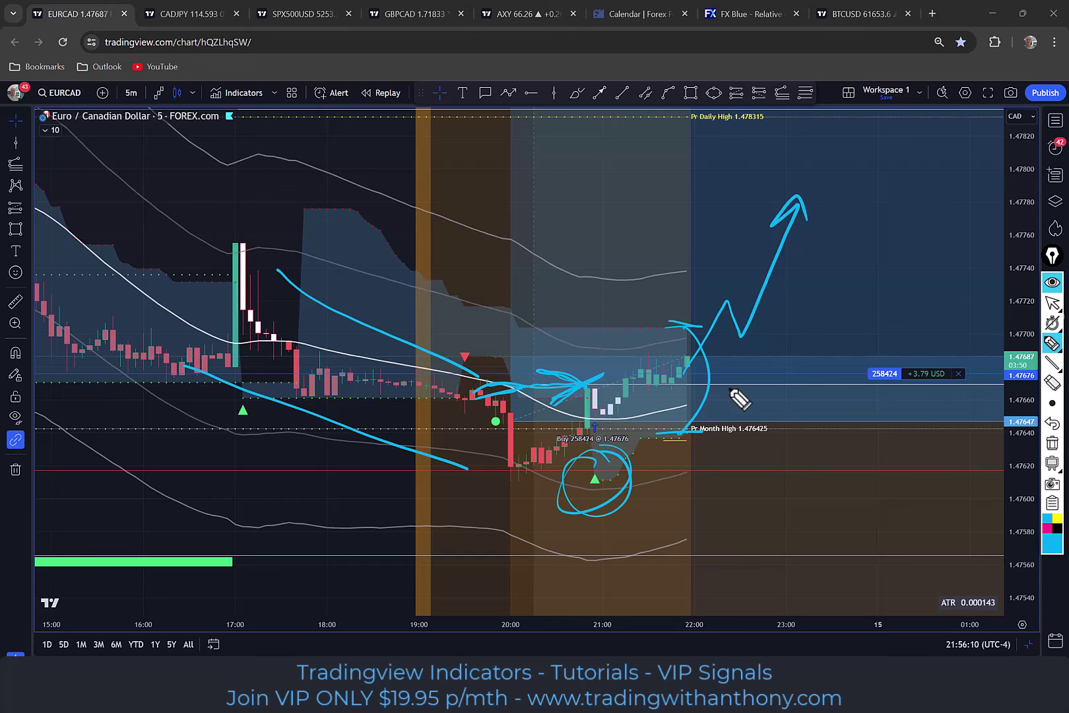
Step: Mark the area at the Pr Month High line, clear all freehand markup and return to the chart cursor
left_click_drag(701, 424, 688, 448)
left_click(1053, 449)
left_click(1052, 301)
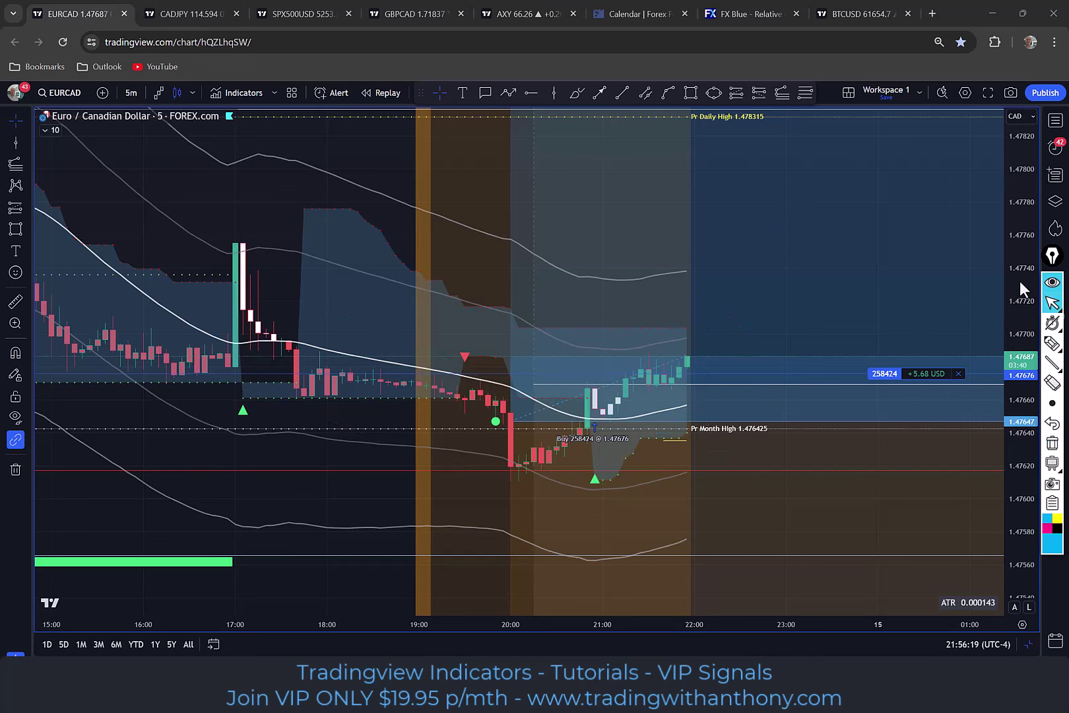
Step: Circle the Pr Month High level at 1.476425 and draw an arrow pointing up to it
left_click(1013, 345)
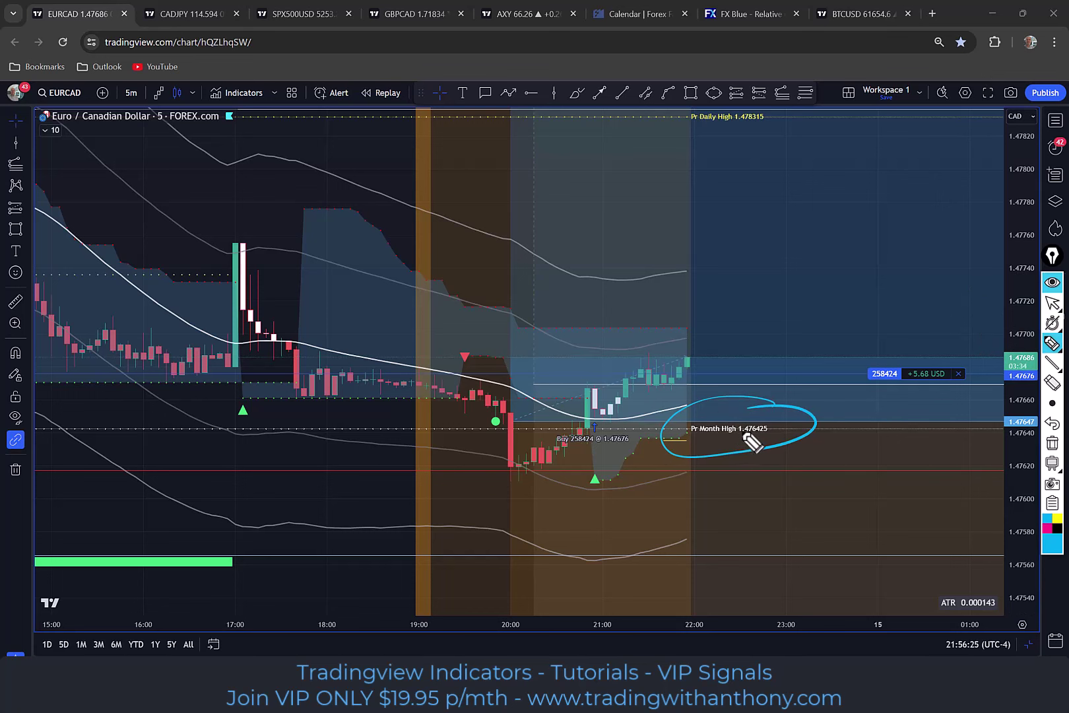
left_click_drag(742, 436, 716, 478)
left_click_drag(712, 456, 741, 460)
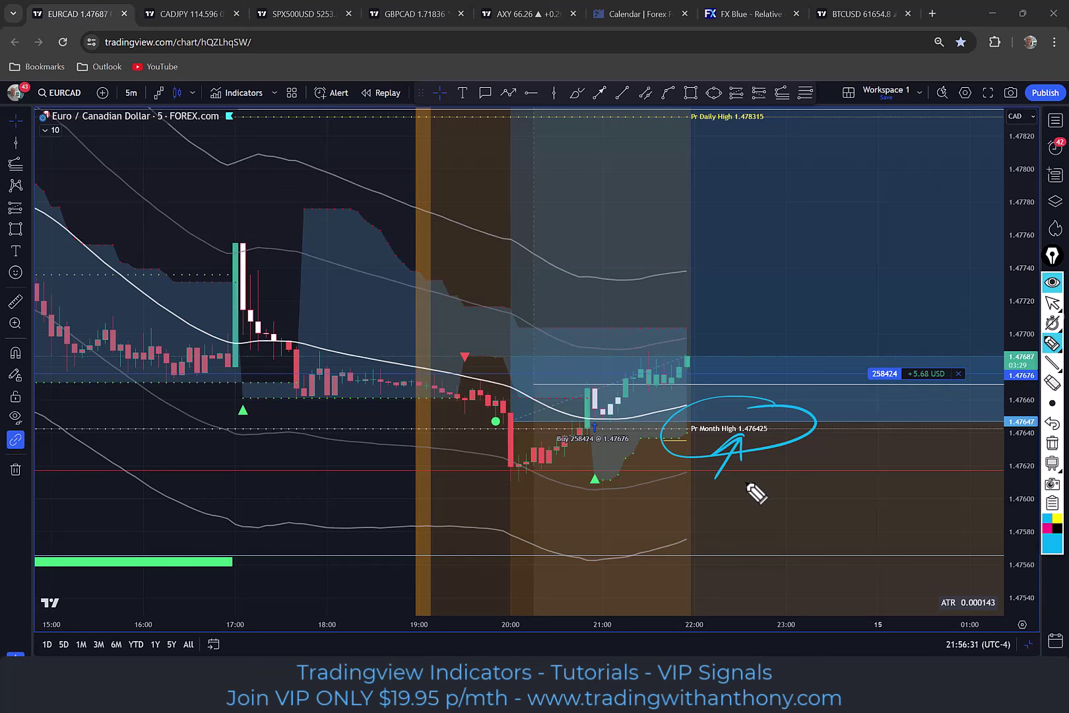
Step: Clear the freehand markup and place a horizontal ray at 1.47635 from the 21:55 candle, styled with the yellow dotted 1D template
left_click(1053, 443)
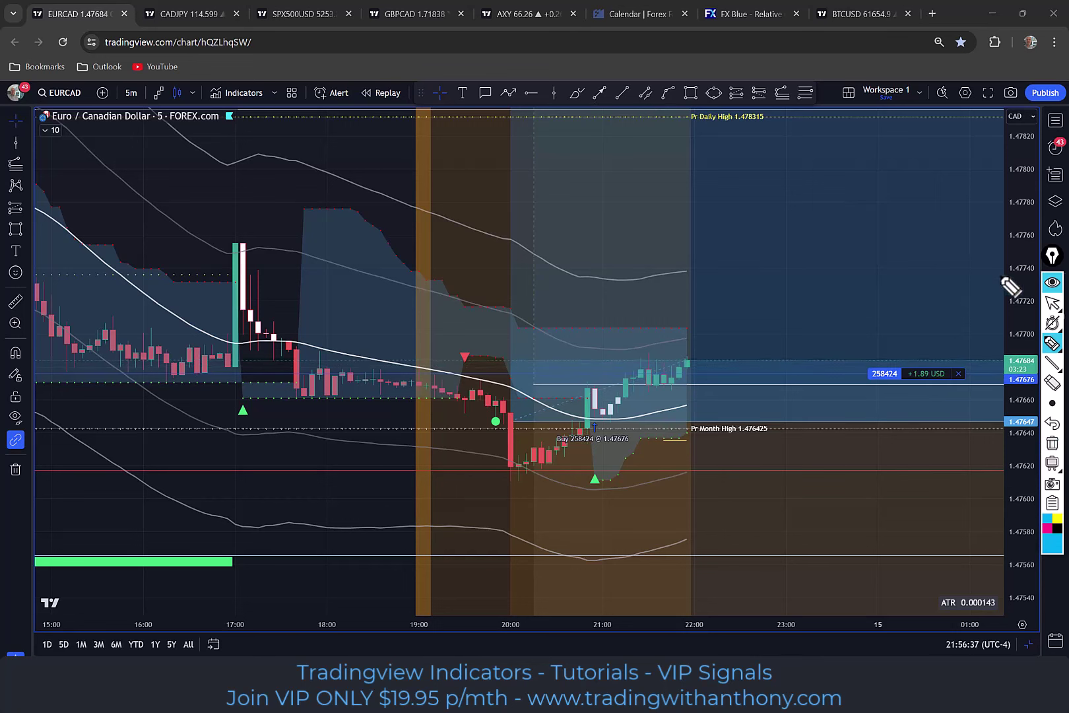
left_click(1053, 302)
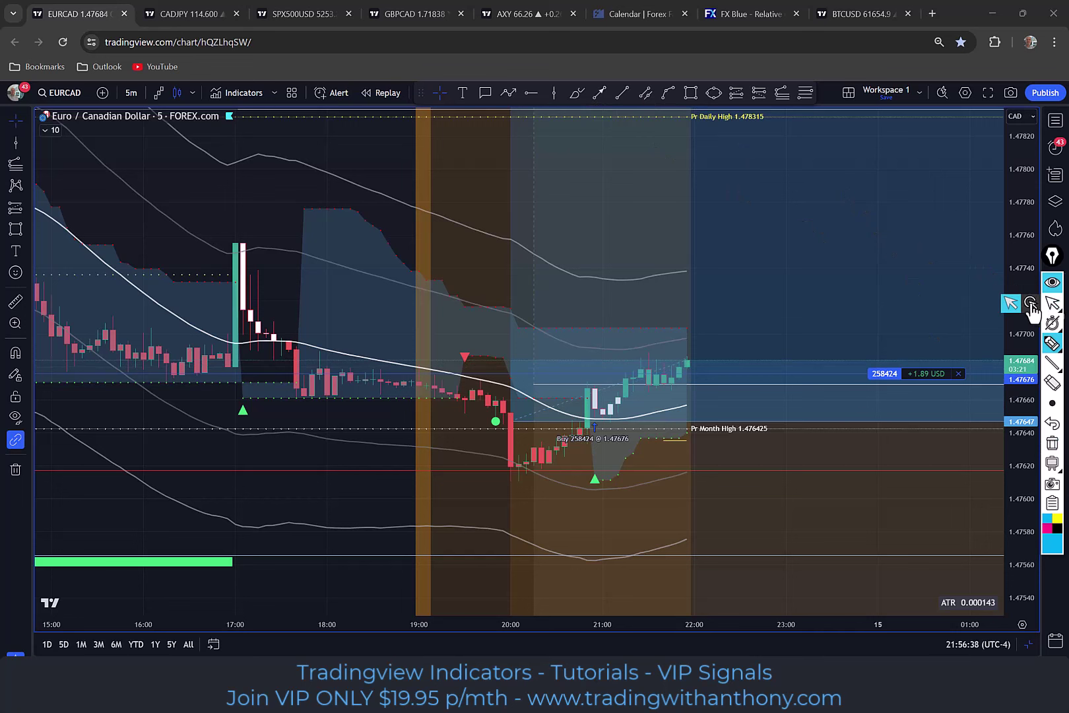
left_click(534, 93)
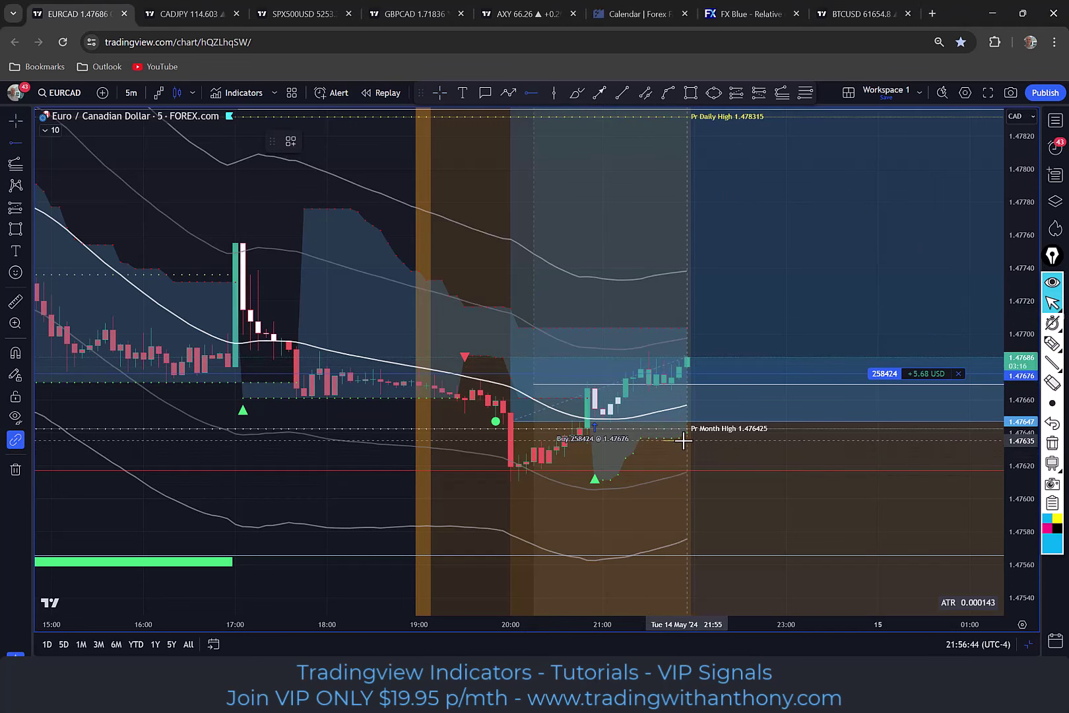
double_click(683, 440)
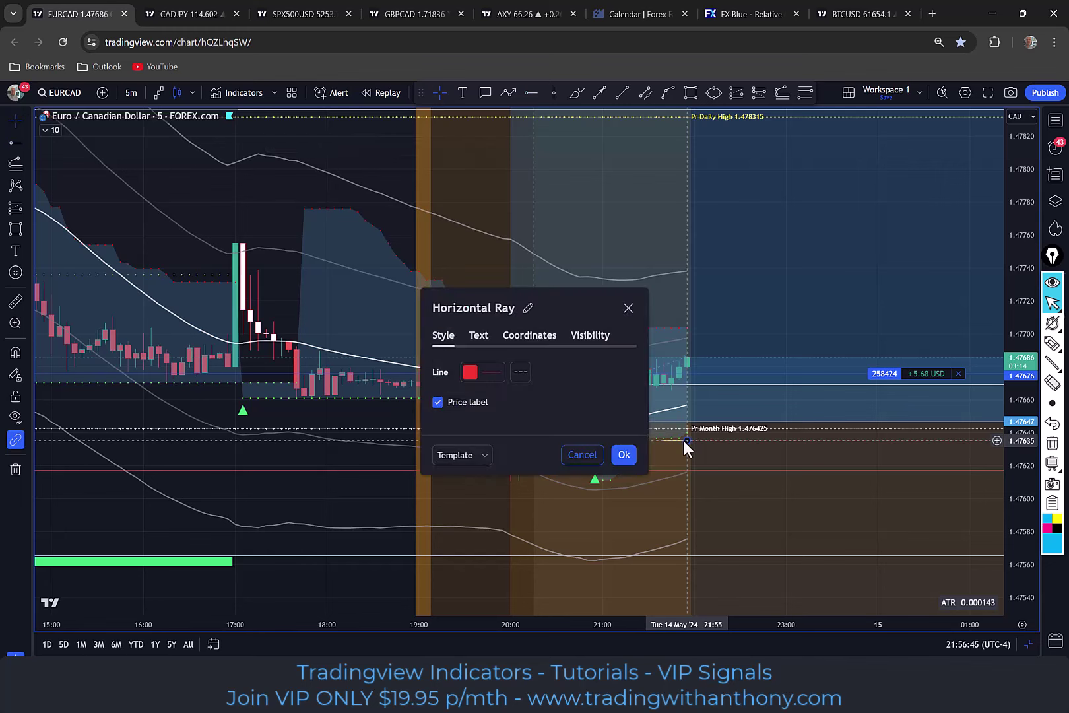
left_click(488, 452)
left_click(446, 436)
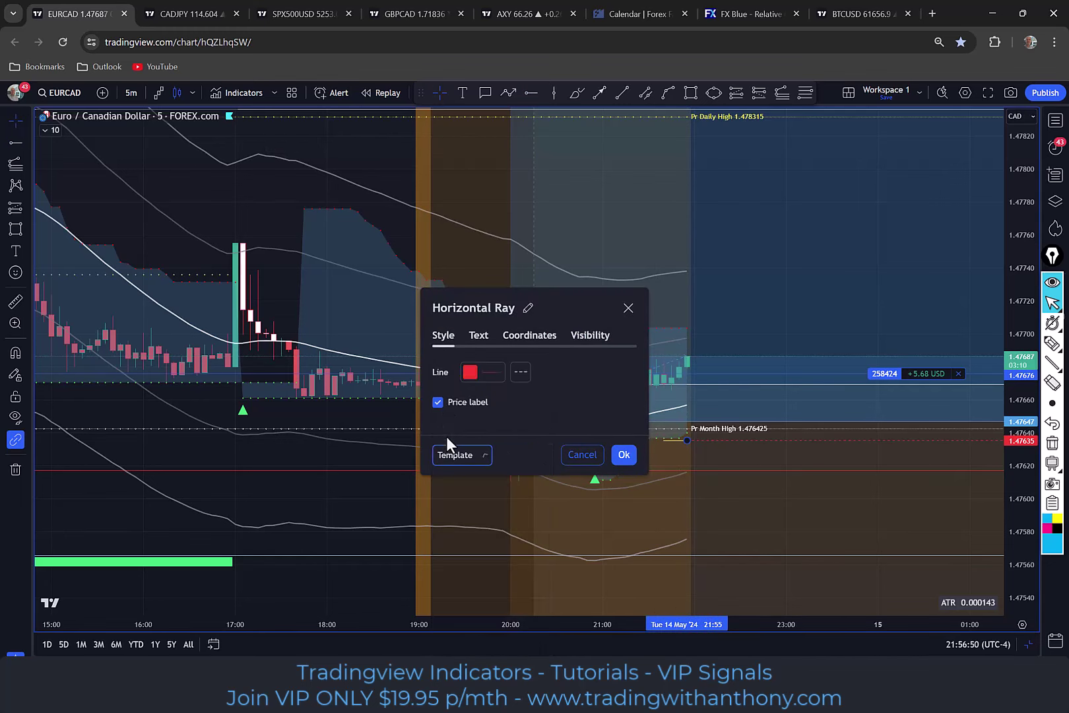
left_click(623, 456)
Step: Draw an OB rectangle from the 09:25 candle to 20:50 between about 1.47641 and 1.47617, and narrow it by raising its lower edge
scroll(410, 529, "down", 3)
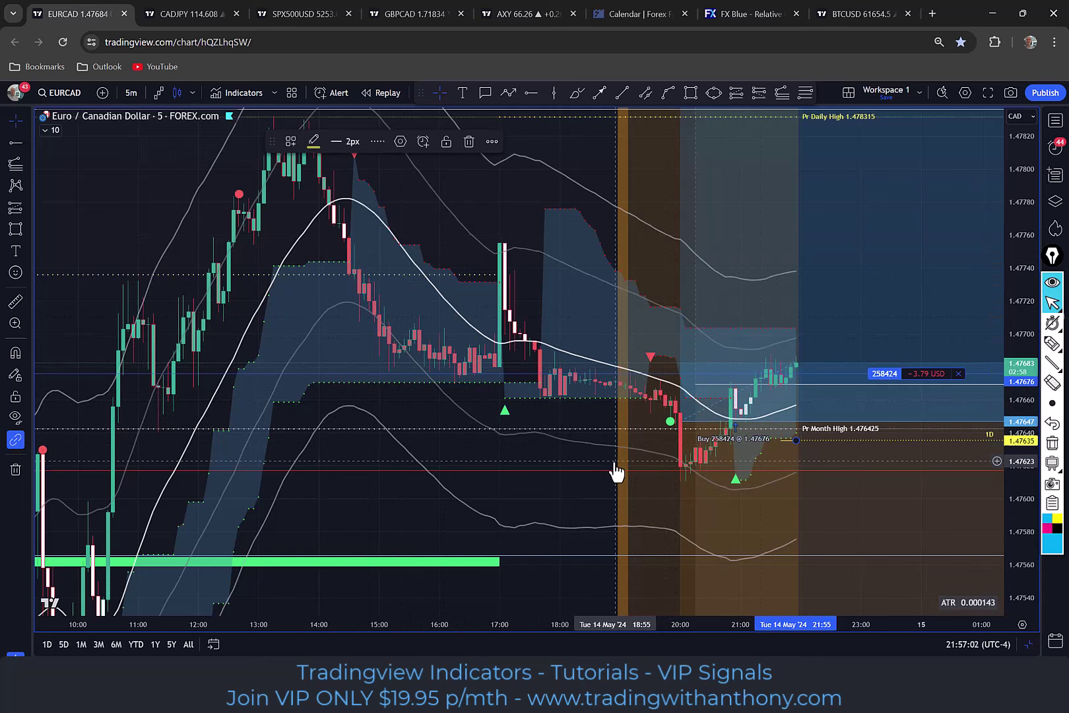
left_click(691, 93)
left_click(44, 432)
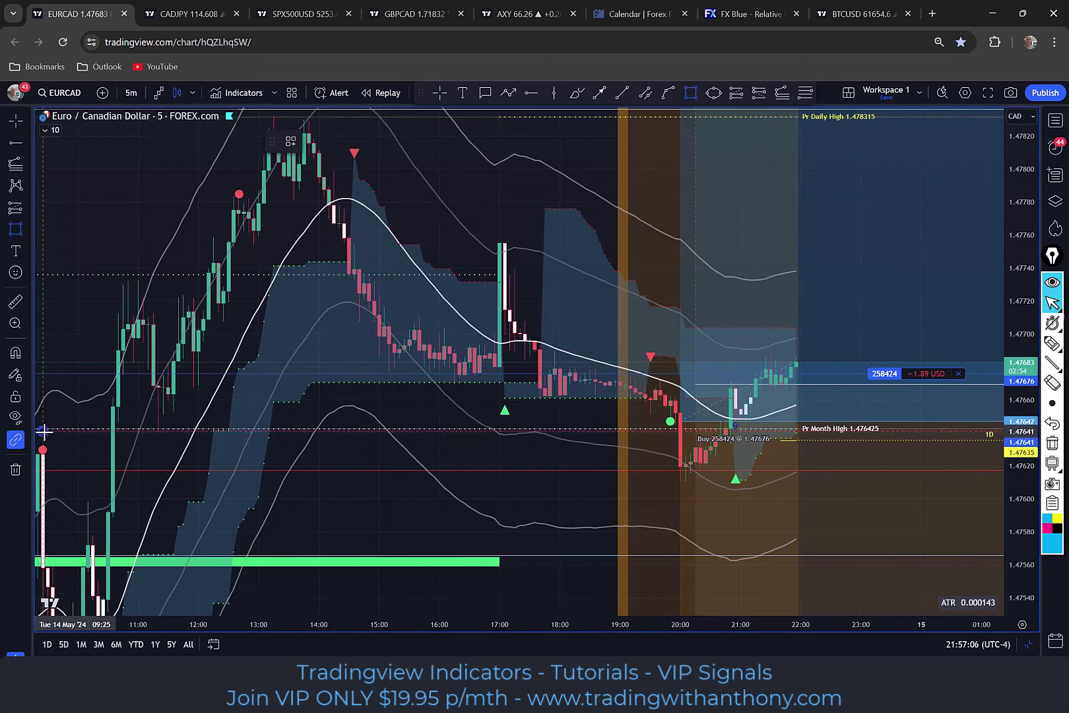
mouse_move(43, 431)
left_mouse_down()
mouse_move(436, 470)
mouse_move(730, 469)
left_mouse_up()
scroll(437, 589, "down", 2)
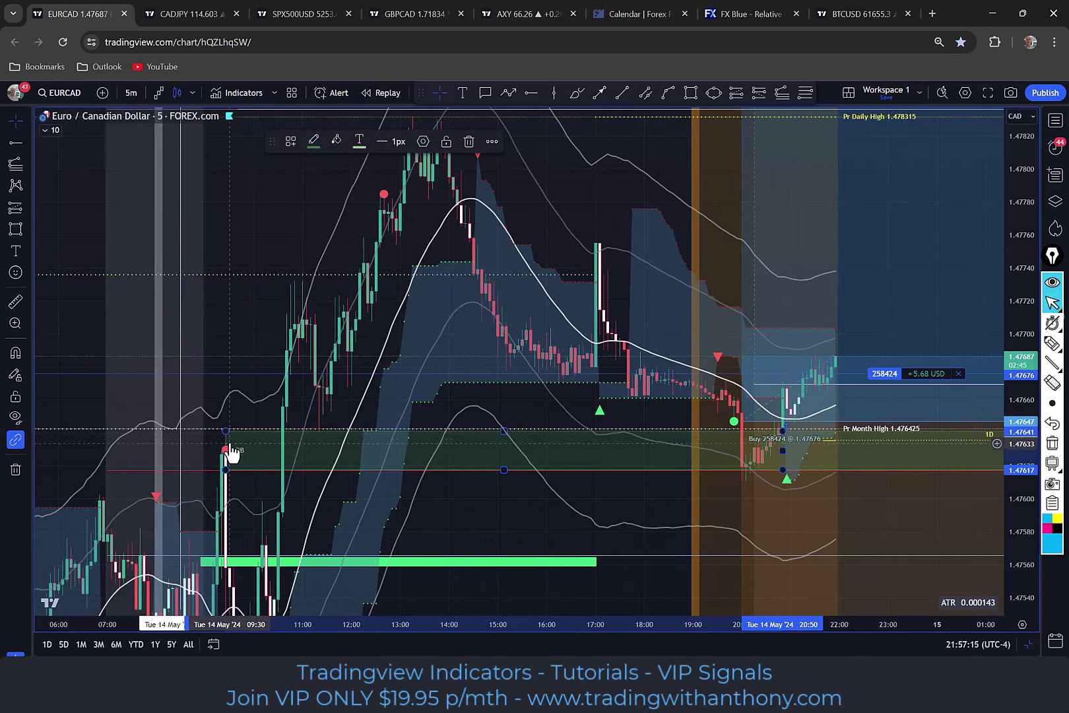
scroll(357, 506, "up", 2)
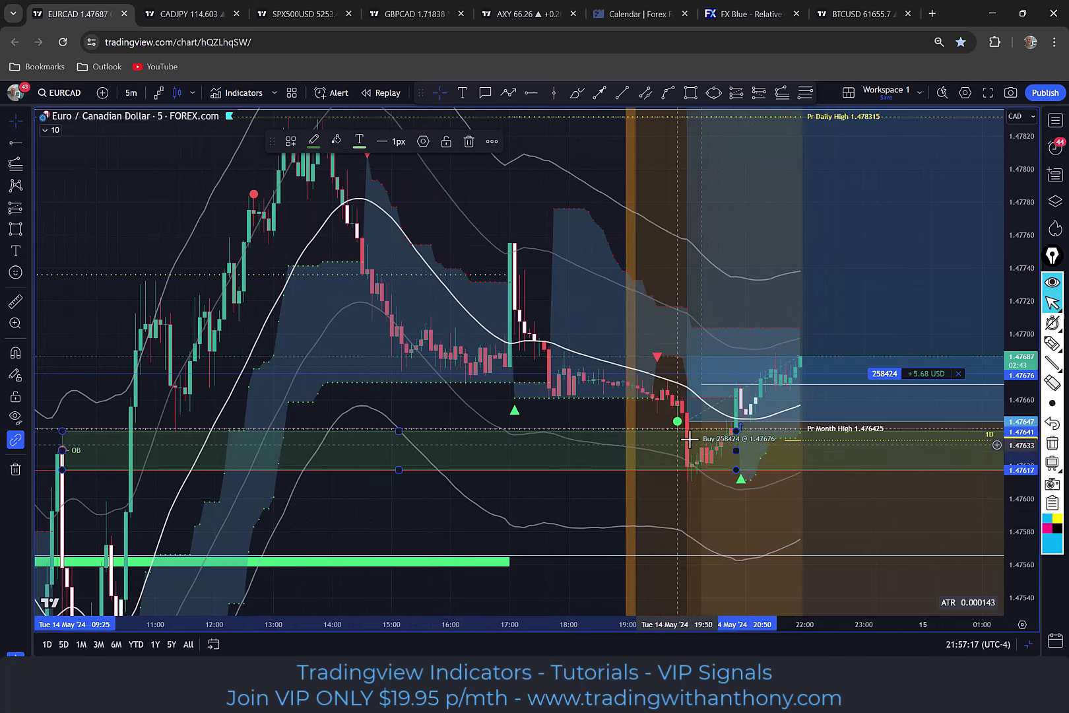
left_click_drag(399, 469, 400, 448)
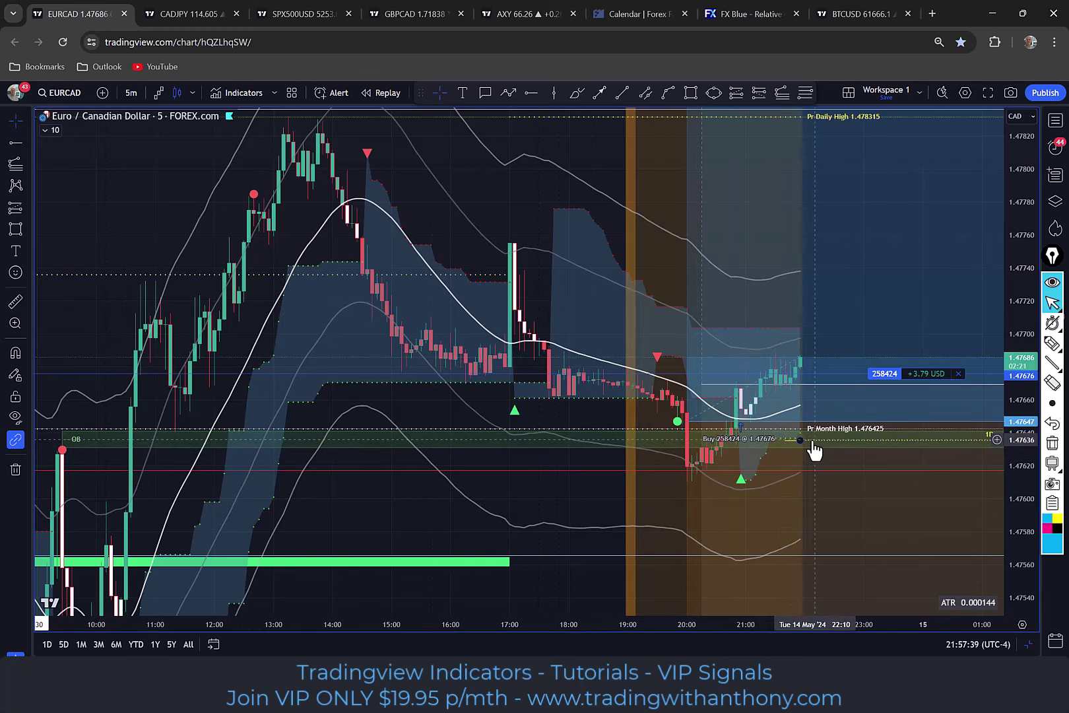
Step: Mark the support area beneath the recent 5-minute lows with two freehand horizontal pen lines
scroll(372, 489, "up", 3)
left_click_drag(372, 488, 410, 485)
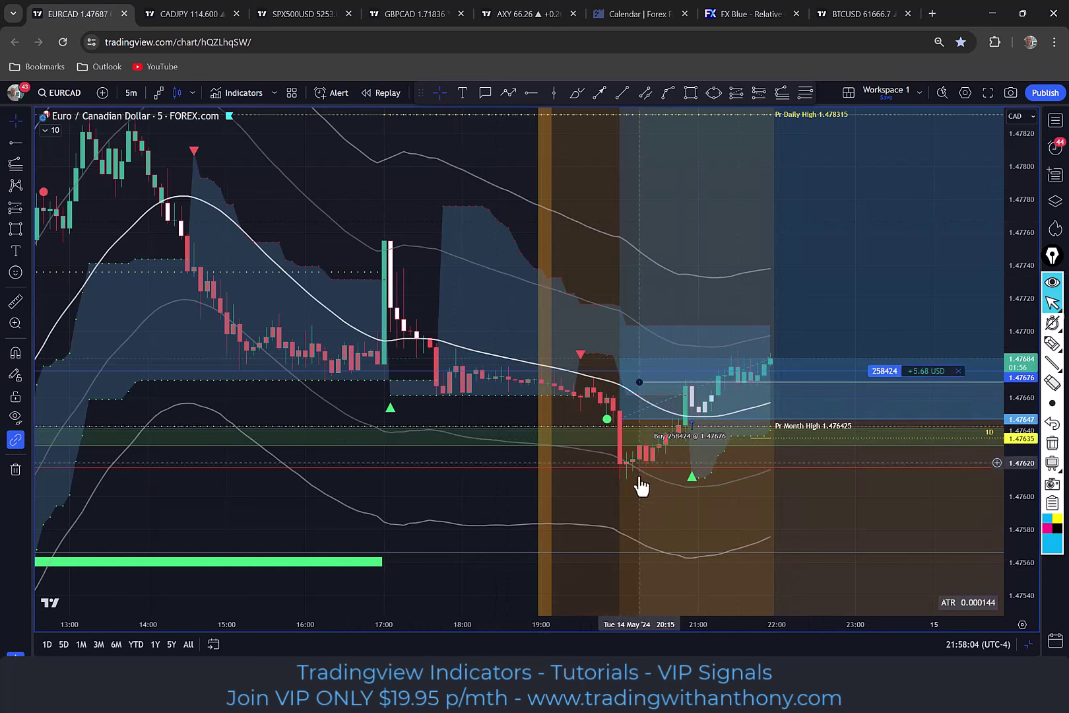
mouse_move(1048, 352)
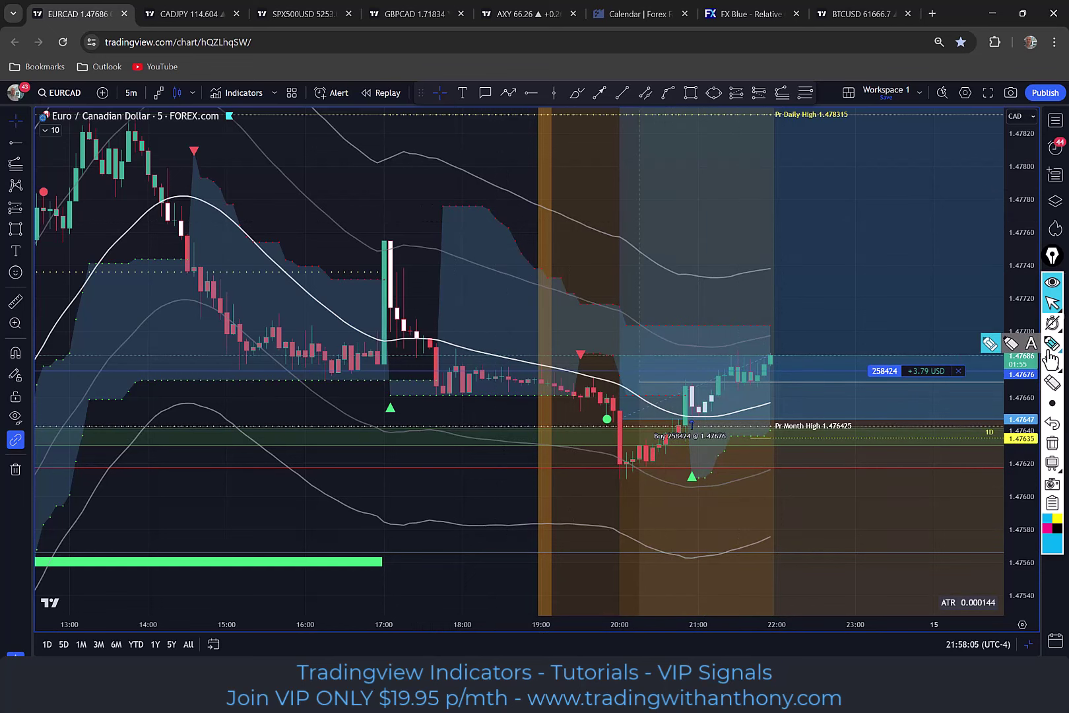
left_click(990, 344)
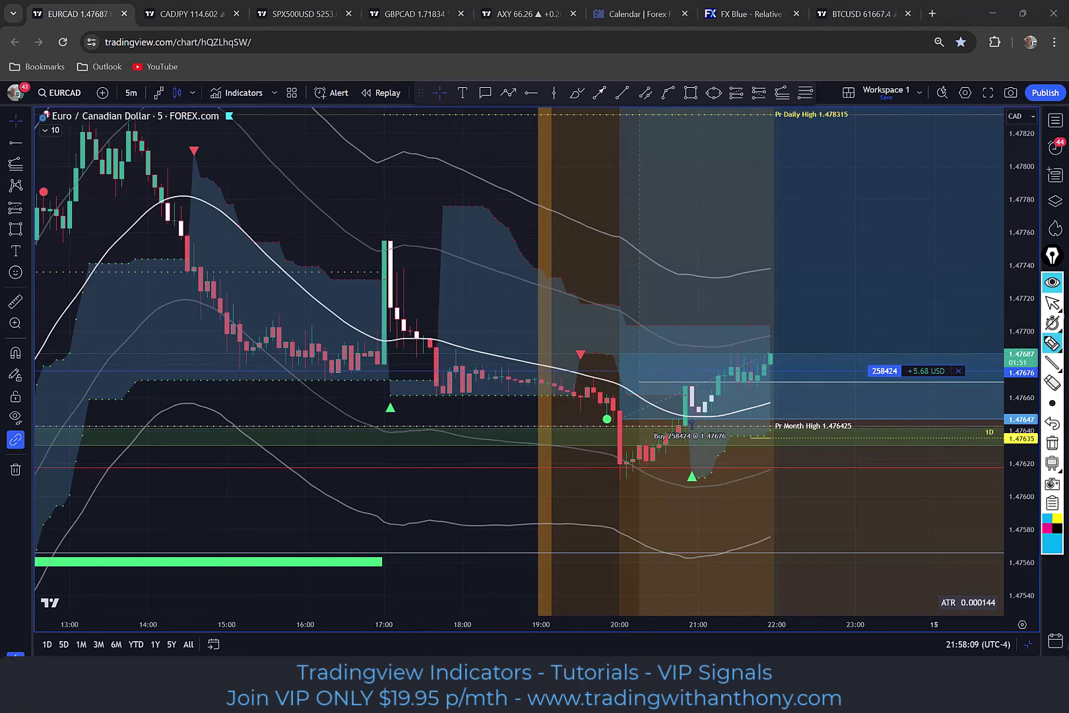
left_click_drag(492, 480, 759, 486)
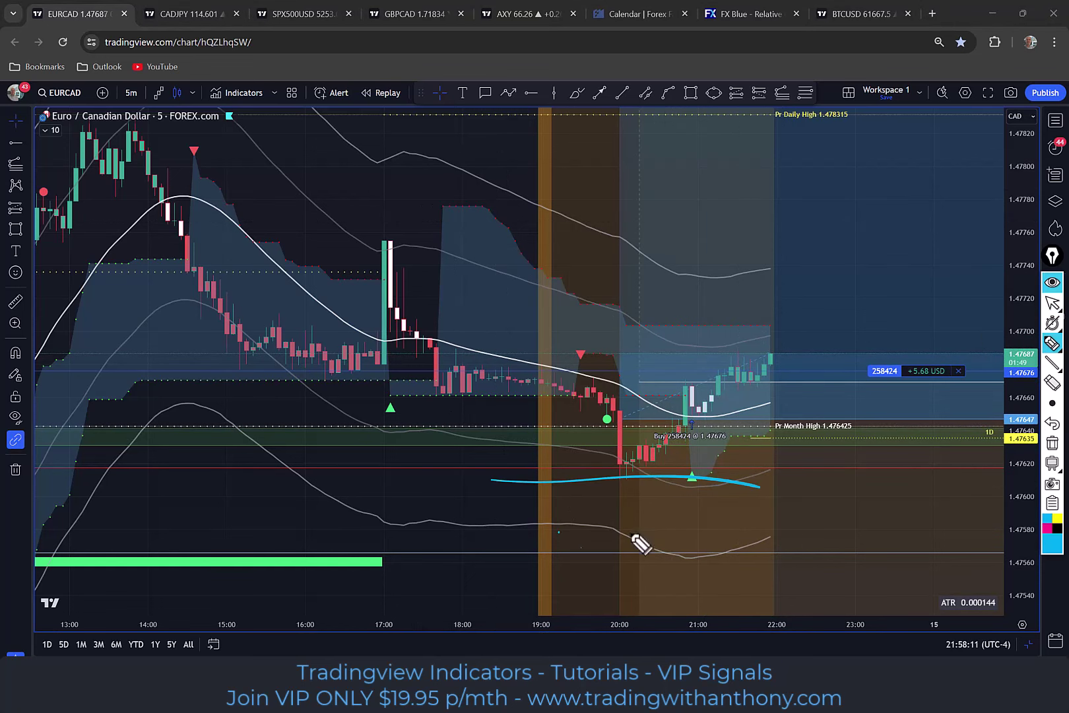
left_click_drag(560, 532, 793, 532)
Step: Sketch the falling channel, the rising channel after the breakout and a large upward arrow, and clear all freehand markup
left_click_drag(299, 373, 480, 422)
left_click_drag(433, 286, 553, 365)
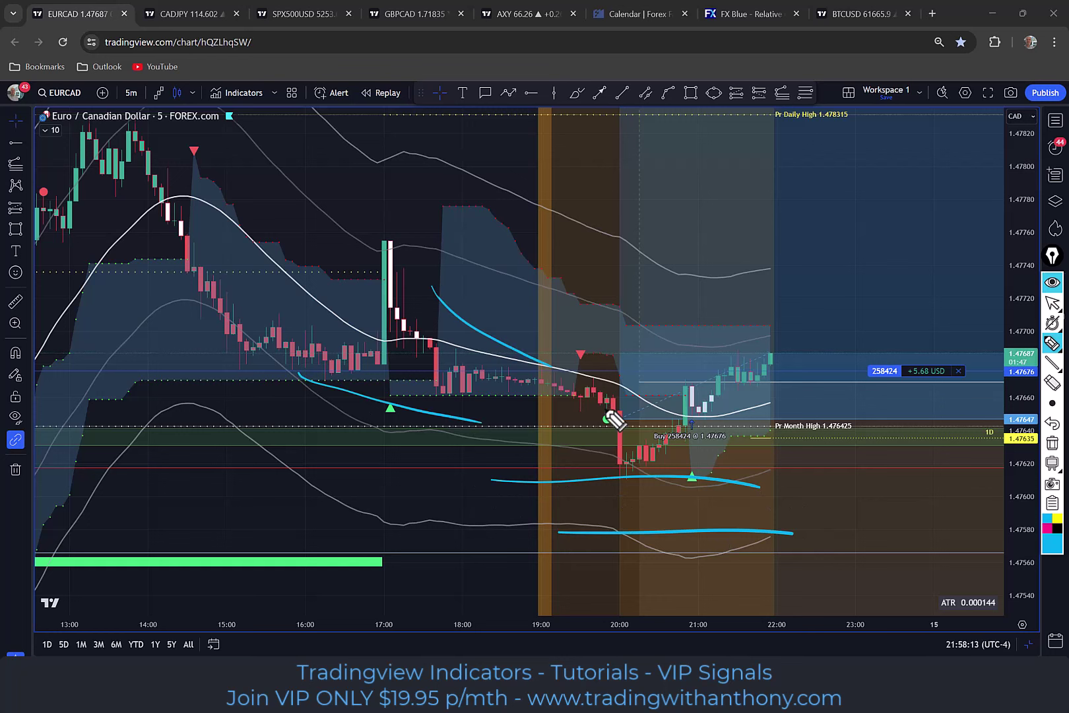
left_click_drag(652, 405, 724, 355)
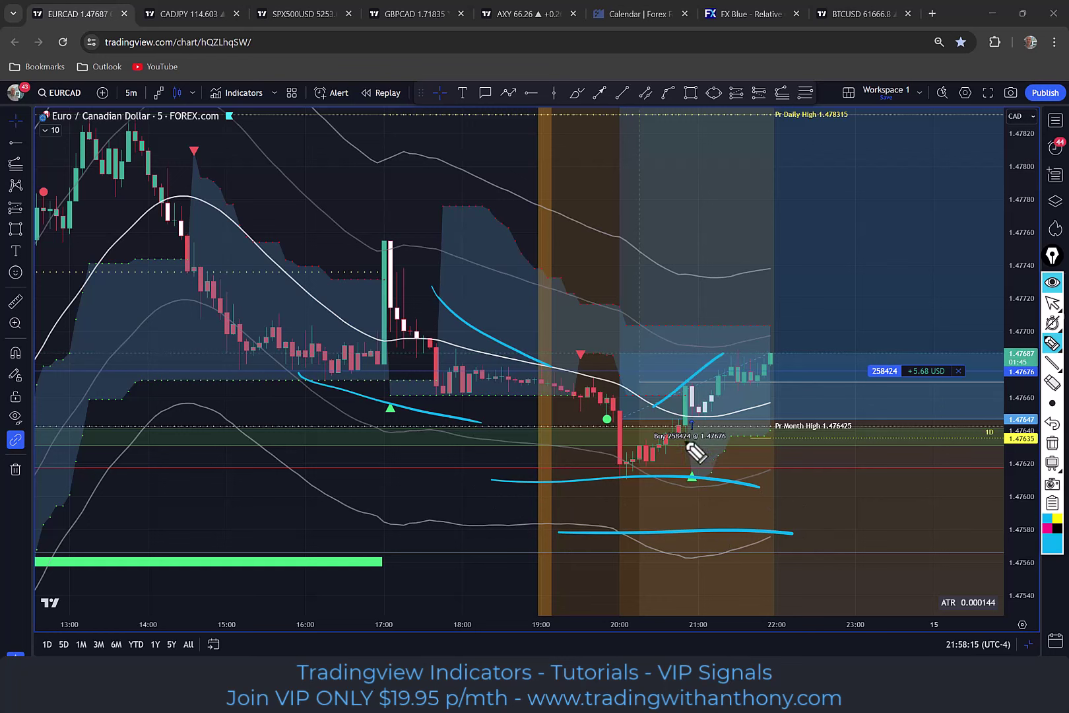
left_click_drag(687, 444, 760, 401)
mouse_move(722, 349)
left_mouse_down()
mouse_move(734, 408)
mouse_move(874, 185)
mouse_move(889, 208)
left_mouse_up()
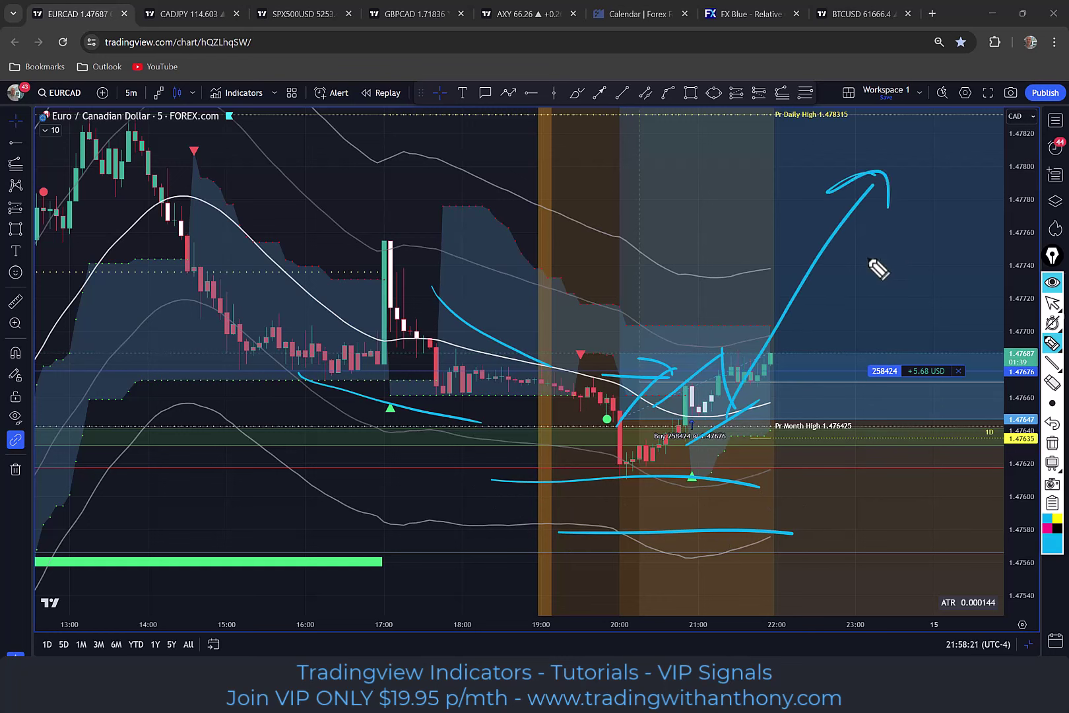
left_click(1054, 446)
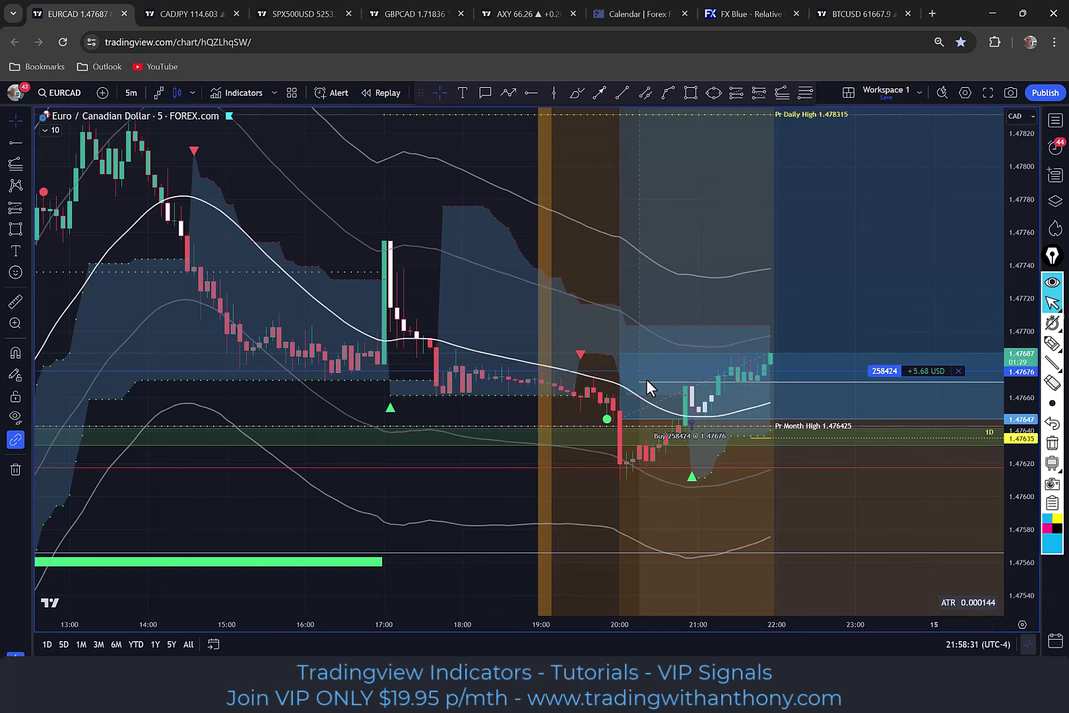
Step: Return to the multi-chart layout and maximize the EURCAD 15-minute chart around the buy entry
key("alt+Return")
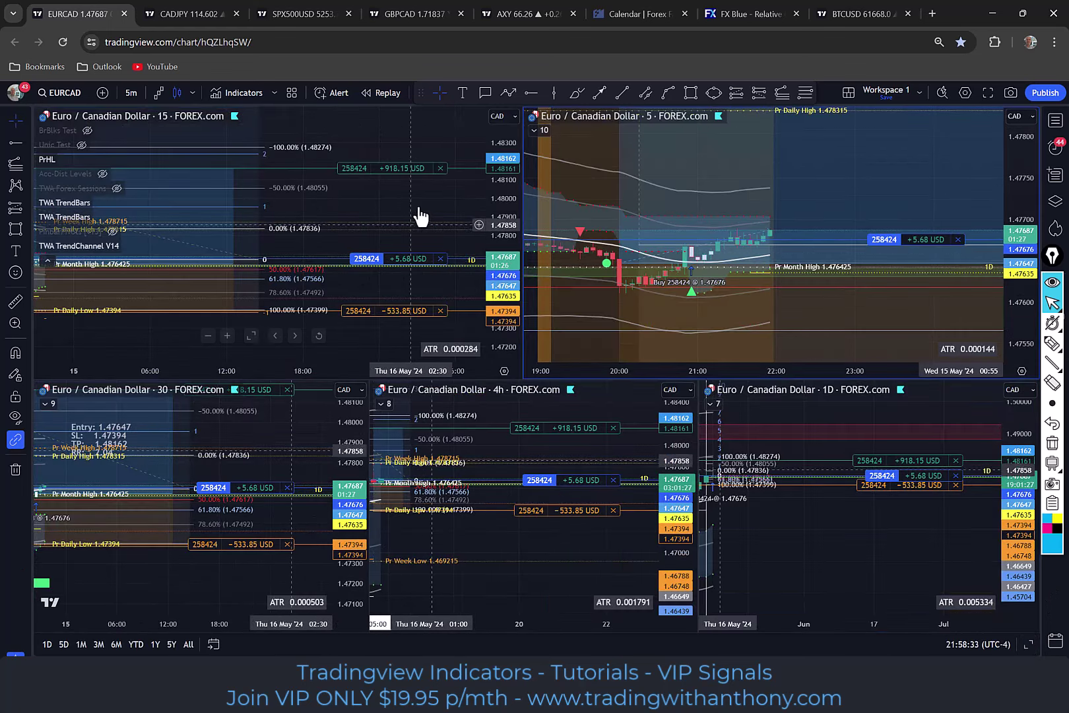
left_click(341, 201)
key("alt+Return")
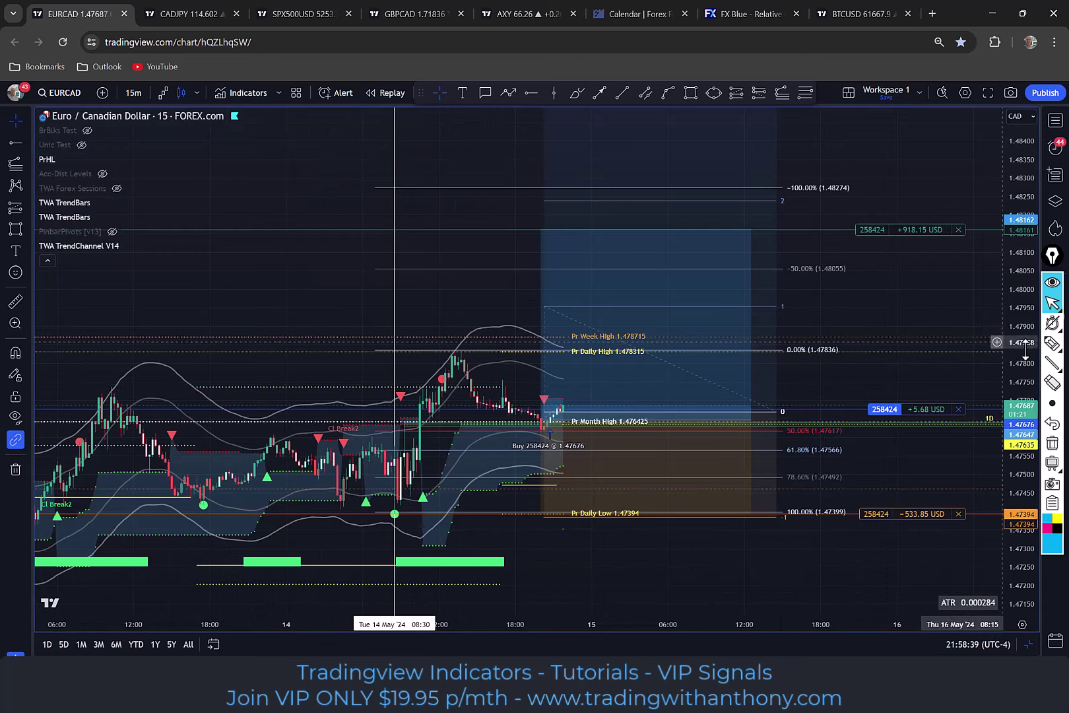
left_click_drag(833, 370, 866, 248)
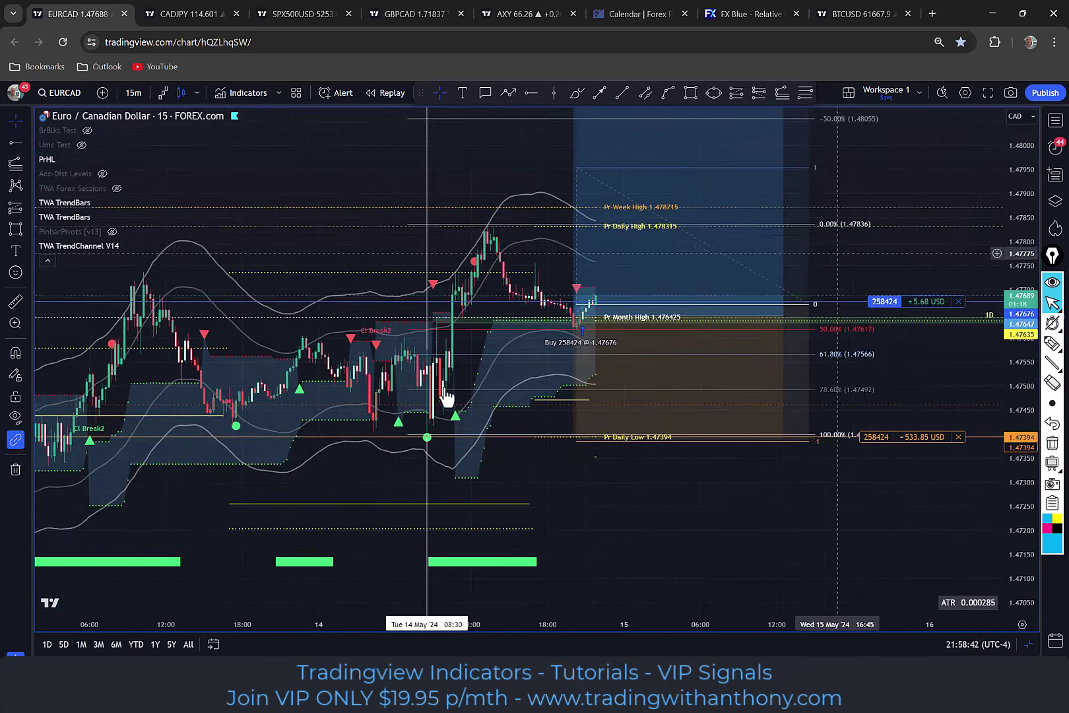
Step: Draw a path from the 14 May morning low up to the swing high and down to the 50% Fib level
scroll(433, 515, "up", 2)
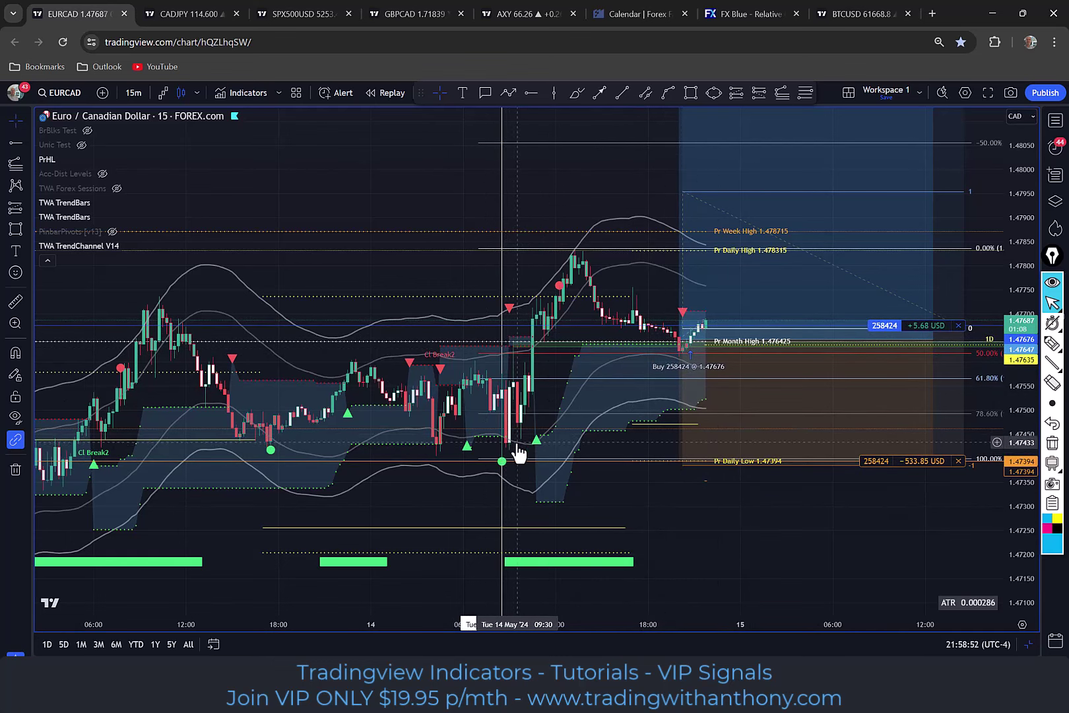
scroll(625, 439, "up", 1)
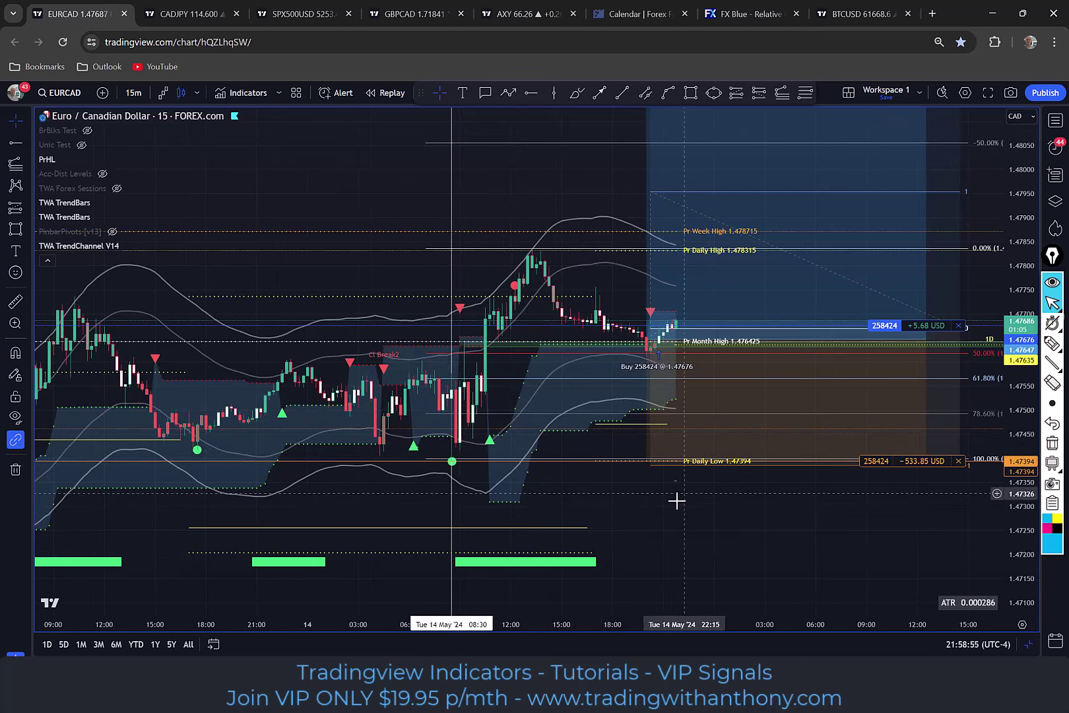
left_click(448, 452)
left_click(528, 248)
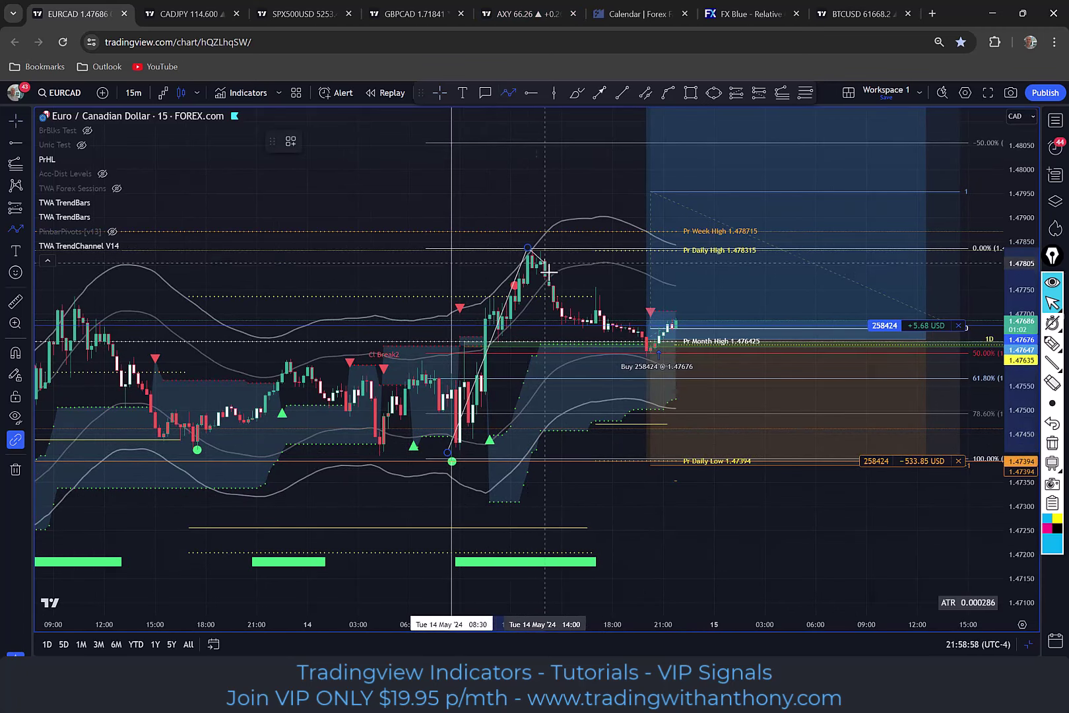
double_click(642, 354)
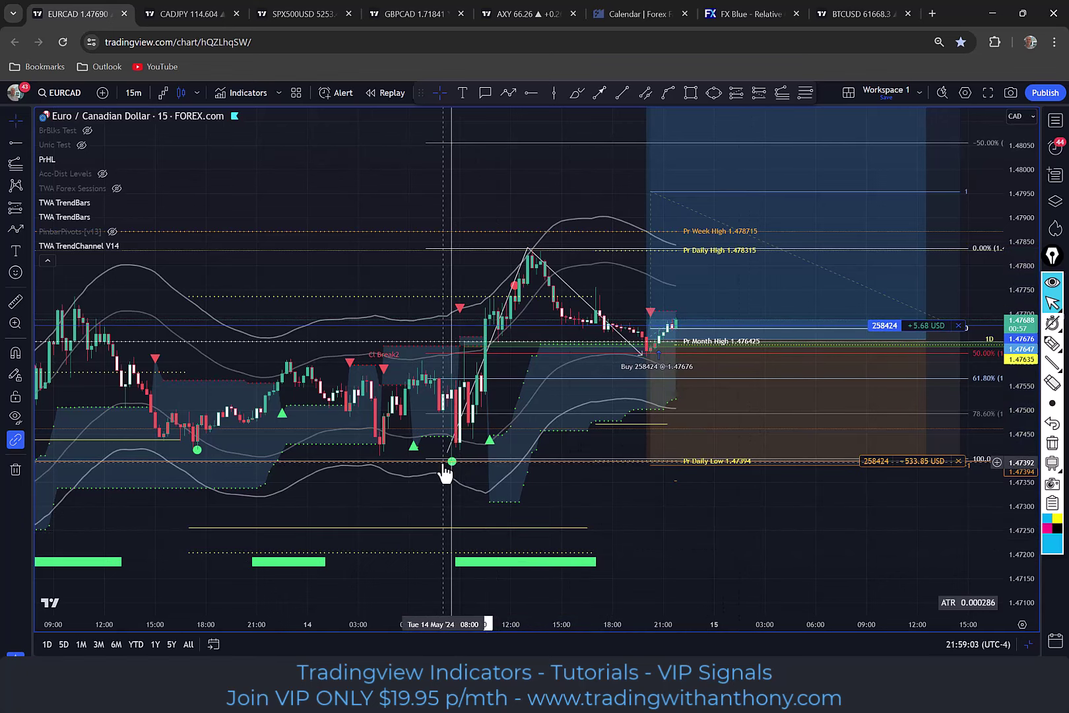
Step: Examine the 15-minute price history back to early May against the Fib extension and take-profit levels
left_click_drag(532, 182, 532, 247)
left_click(686, 194)
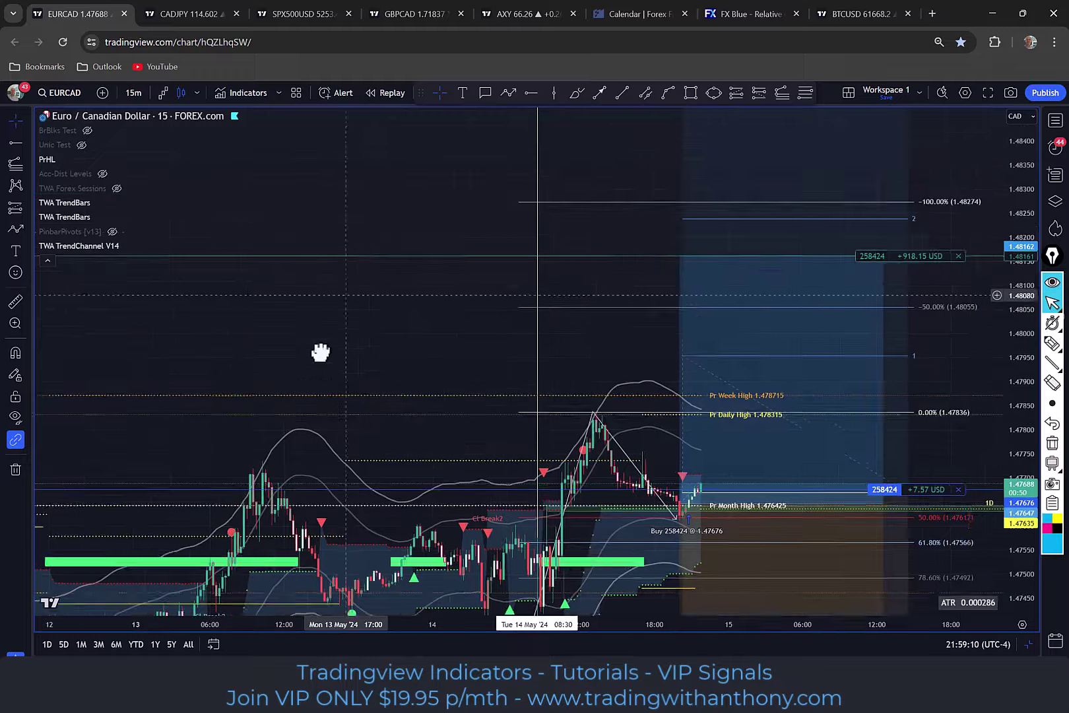
left_click_drag(321, 353, 454, 301)
scroll(470, 299, "down", 5)
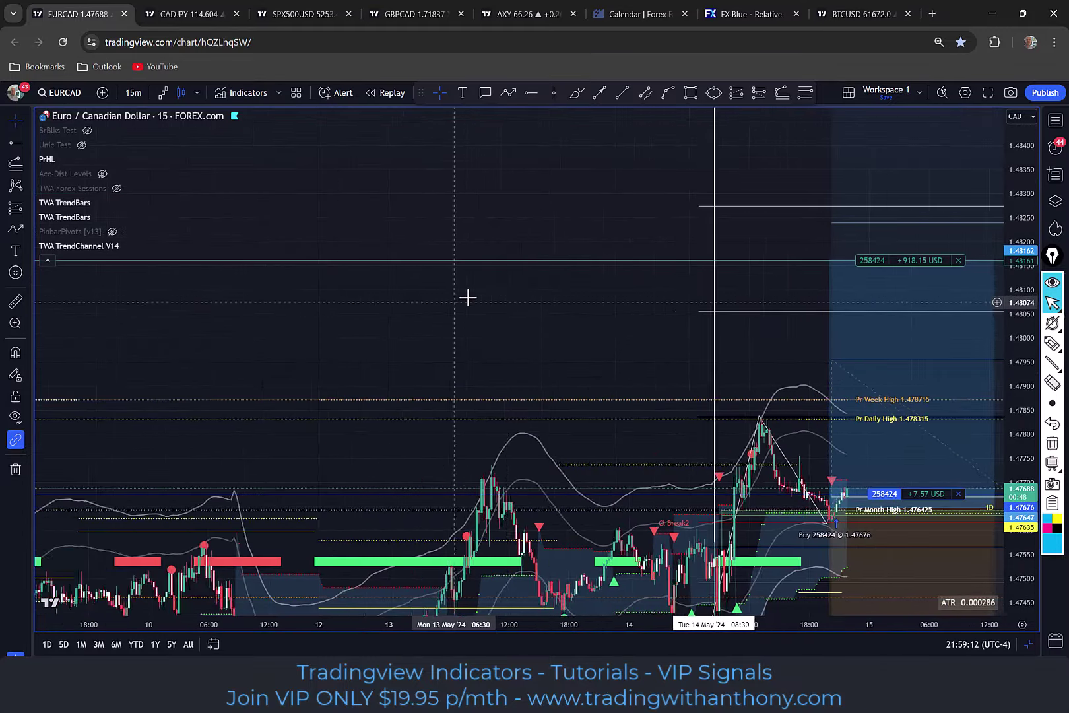
scroll(477, 305, "down", 3)
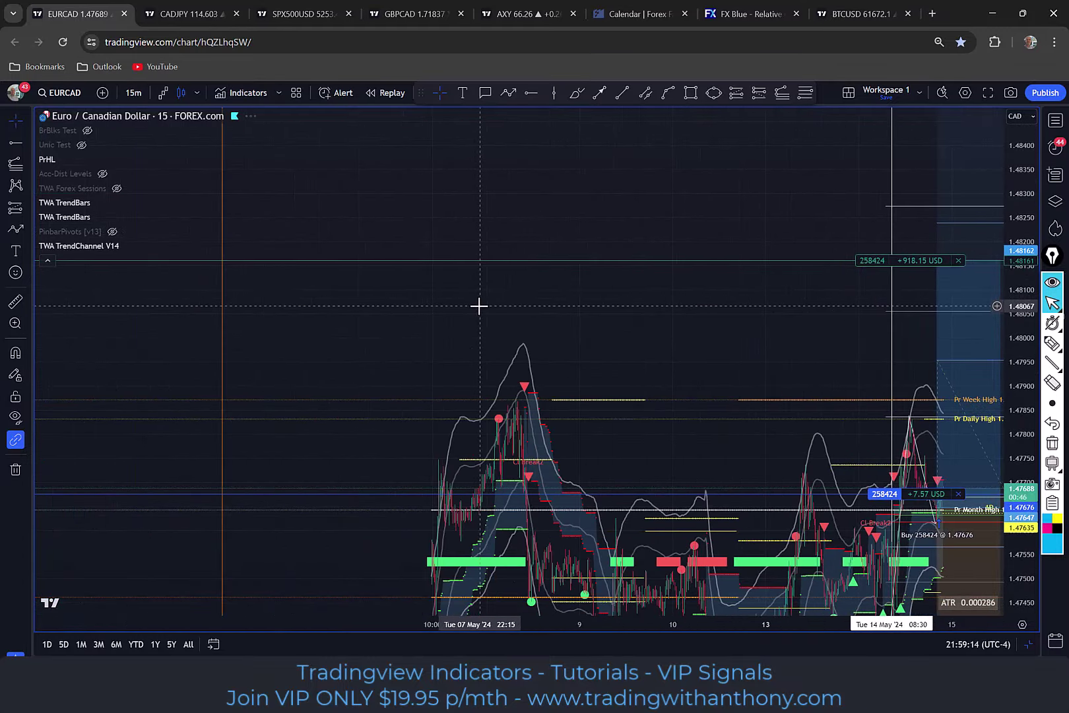
scroll(476, 301, "up", 4)
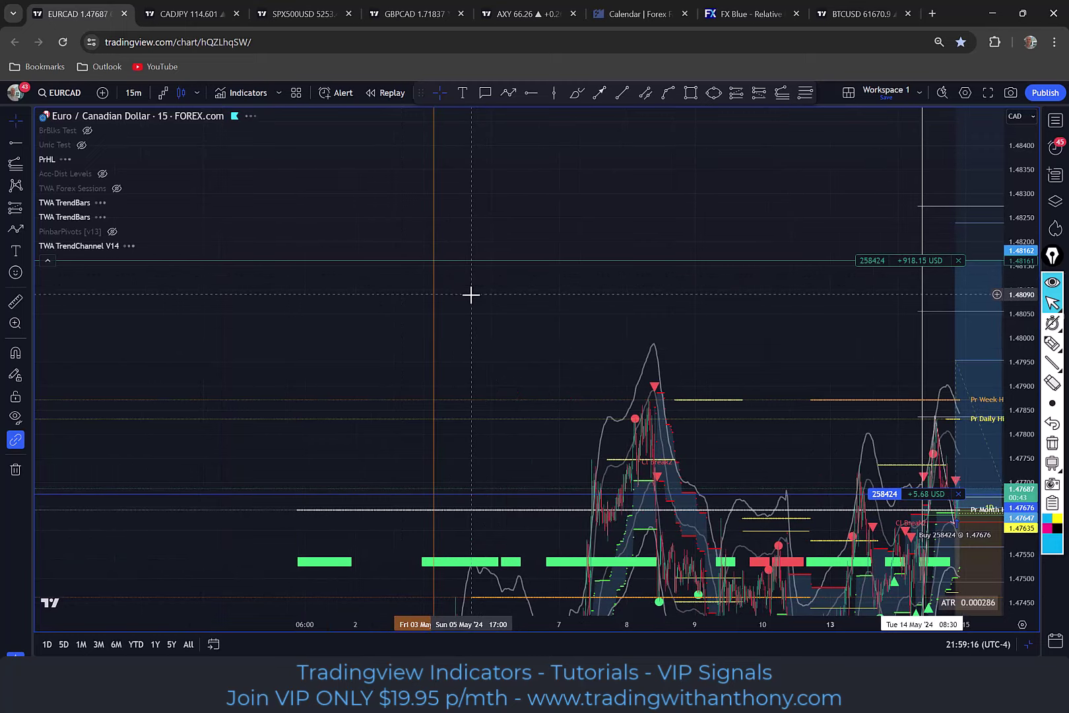
scroll(509, 294, "up", 3)
left_click_drag(503, 301, 470, 241)
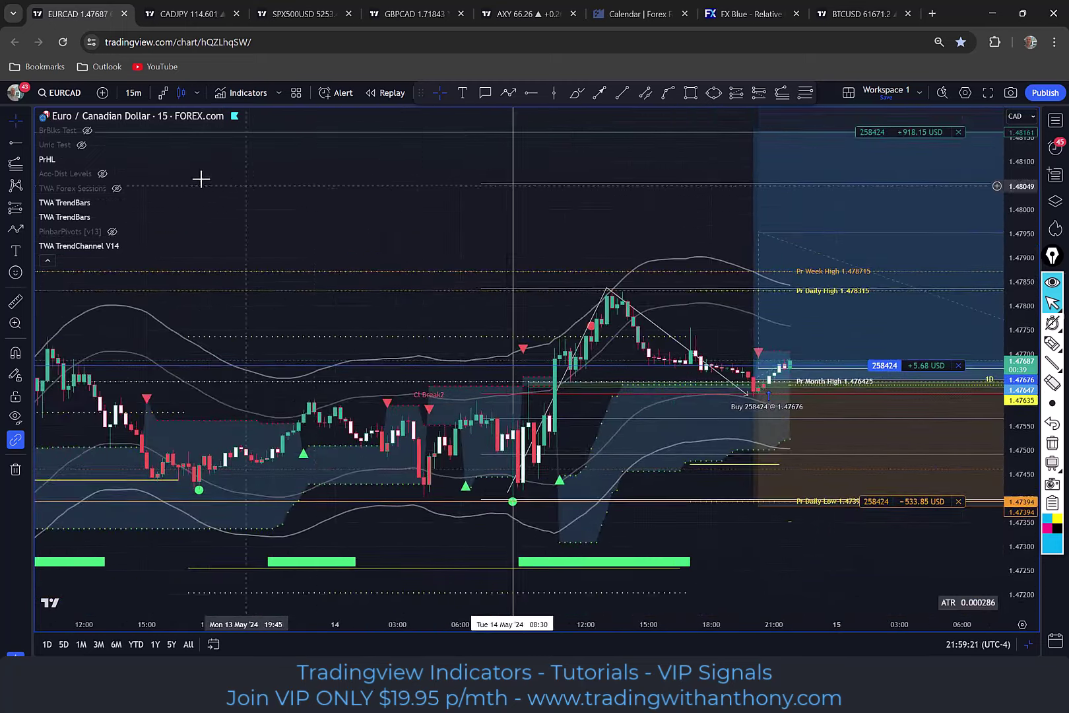
Step: Check the Acc-Dist Levels indicator on the 15-minute chart by showing it briefly and hiding it again
left_click(102, 173)
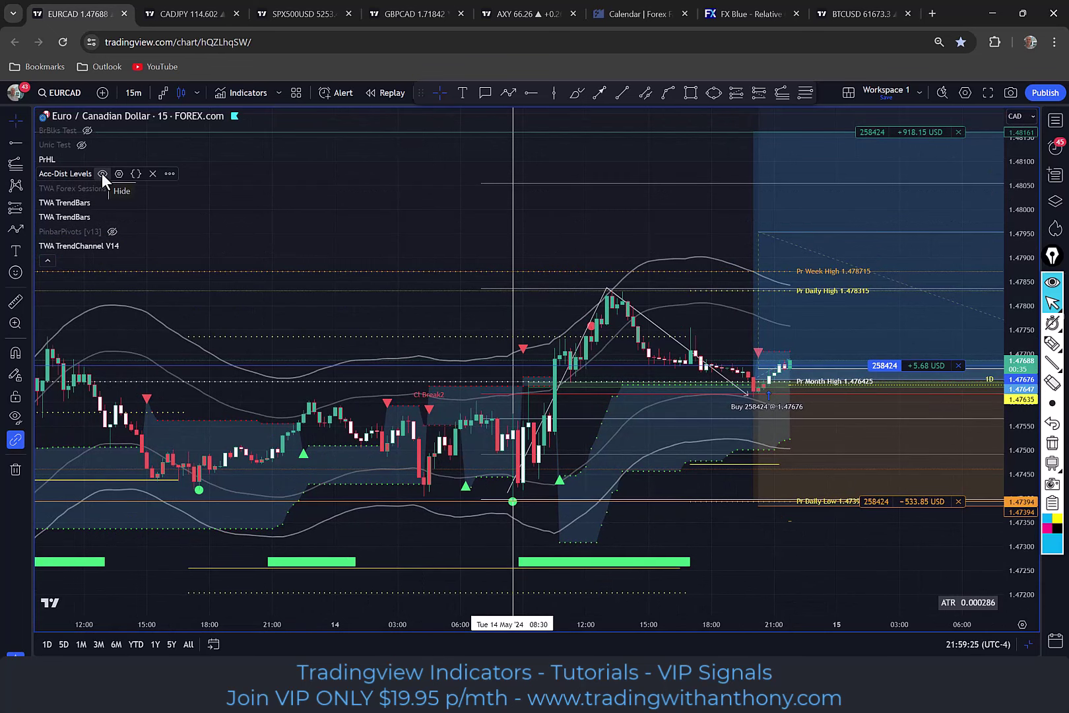
left_click(102, 173)
left_click(102, 173)
left_click(103, 173)
Step: Switch the chart interval to 30 minutes and toggle Acc-Dist Levels to compare its zone with the take-profit order, leaving it hidden
left_click(133, 92)
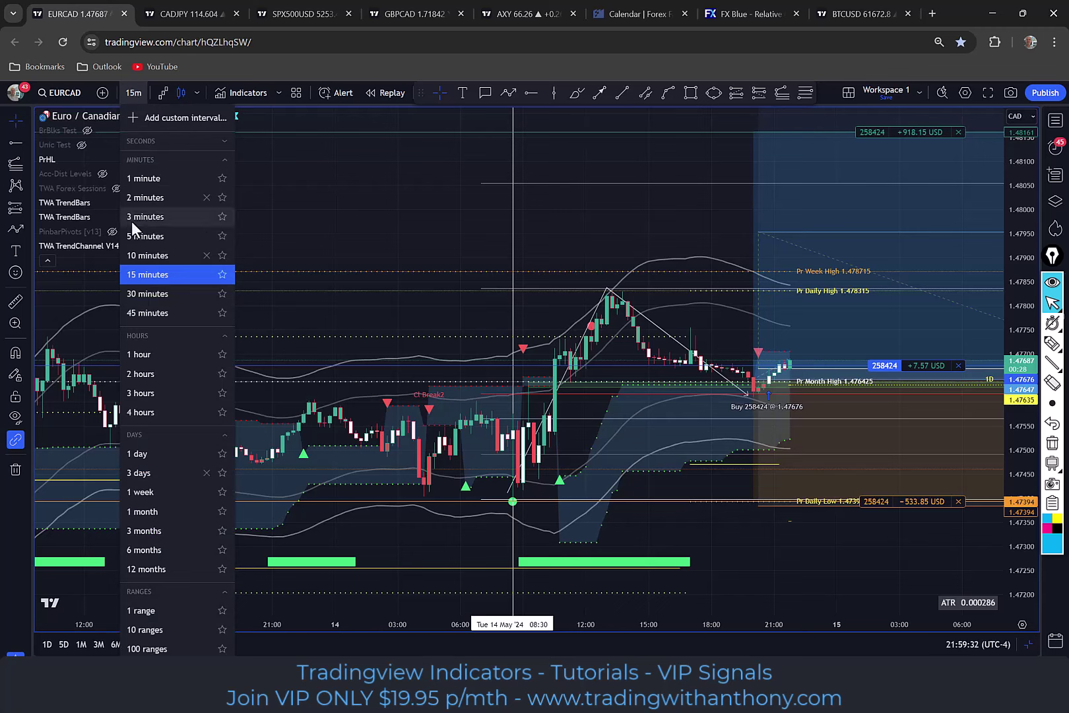
left_click(147, 293)
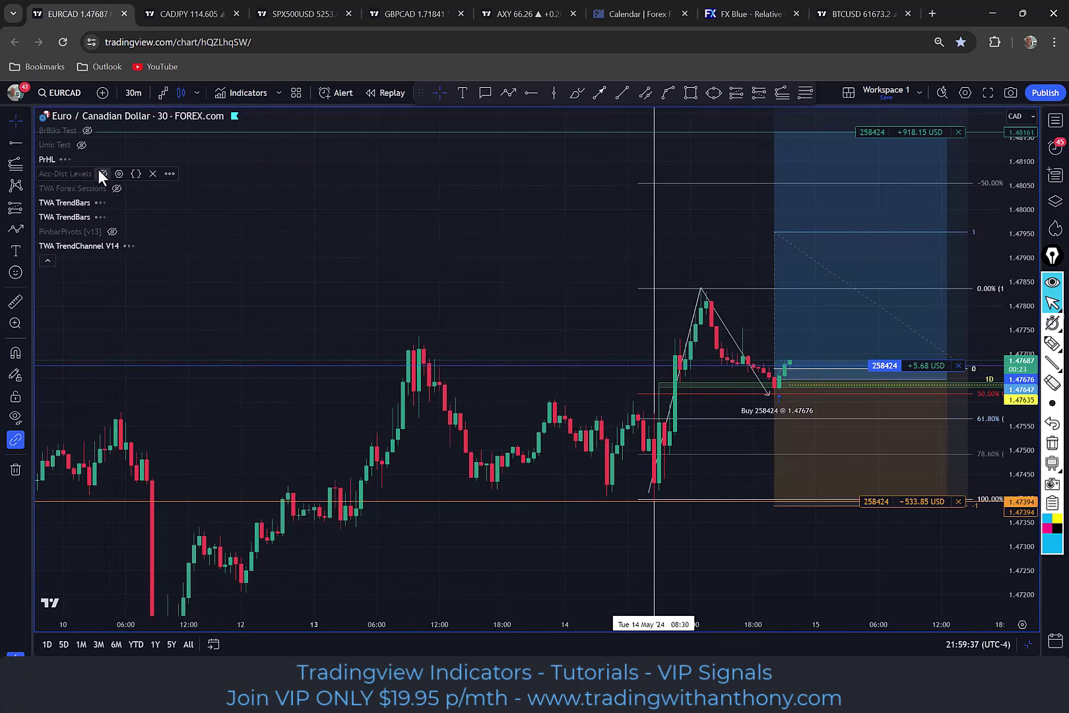
left_click(103, 173)
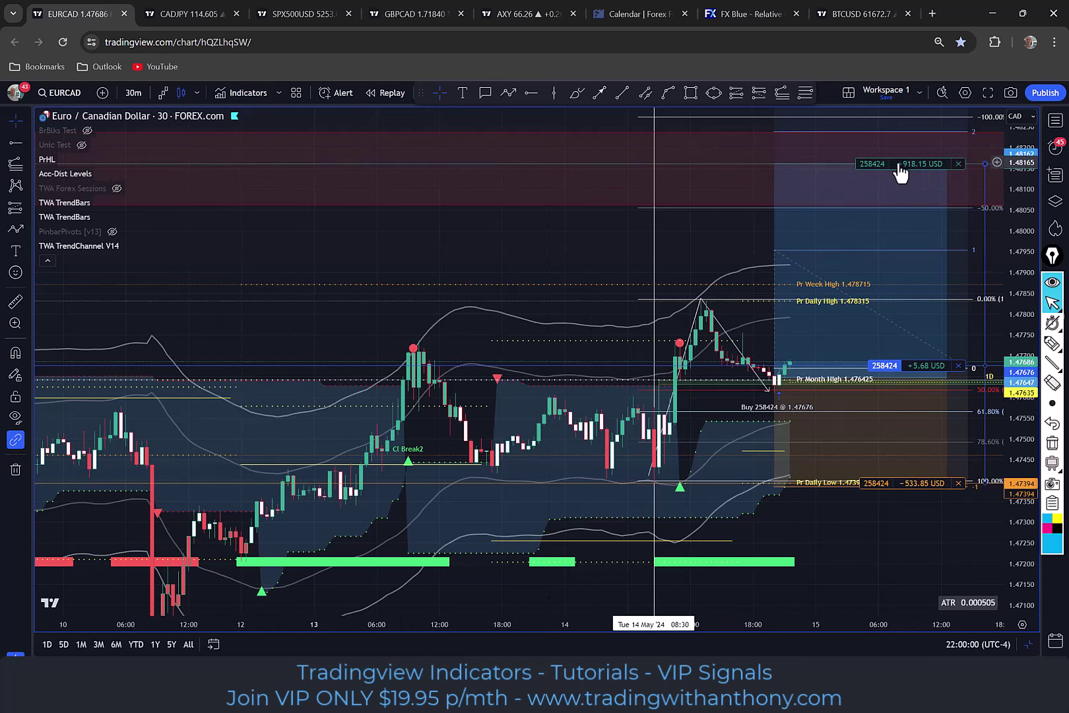
left_click(103, 173)
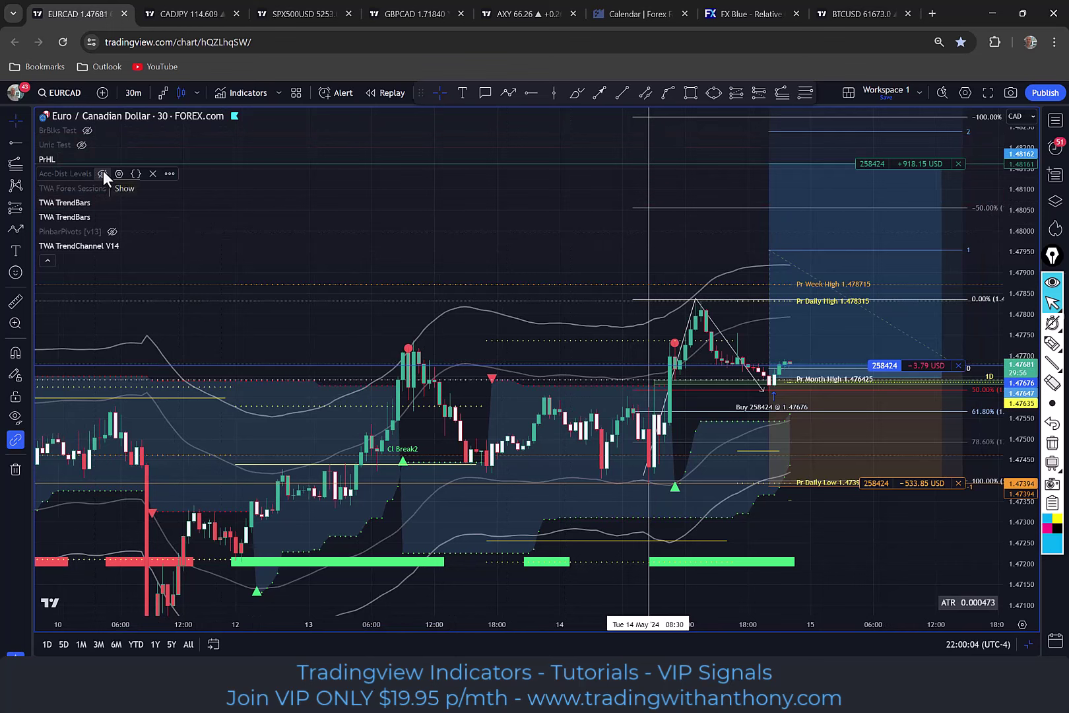
left_click(103, 172)
left_click(103, 173)
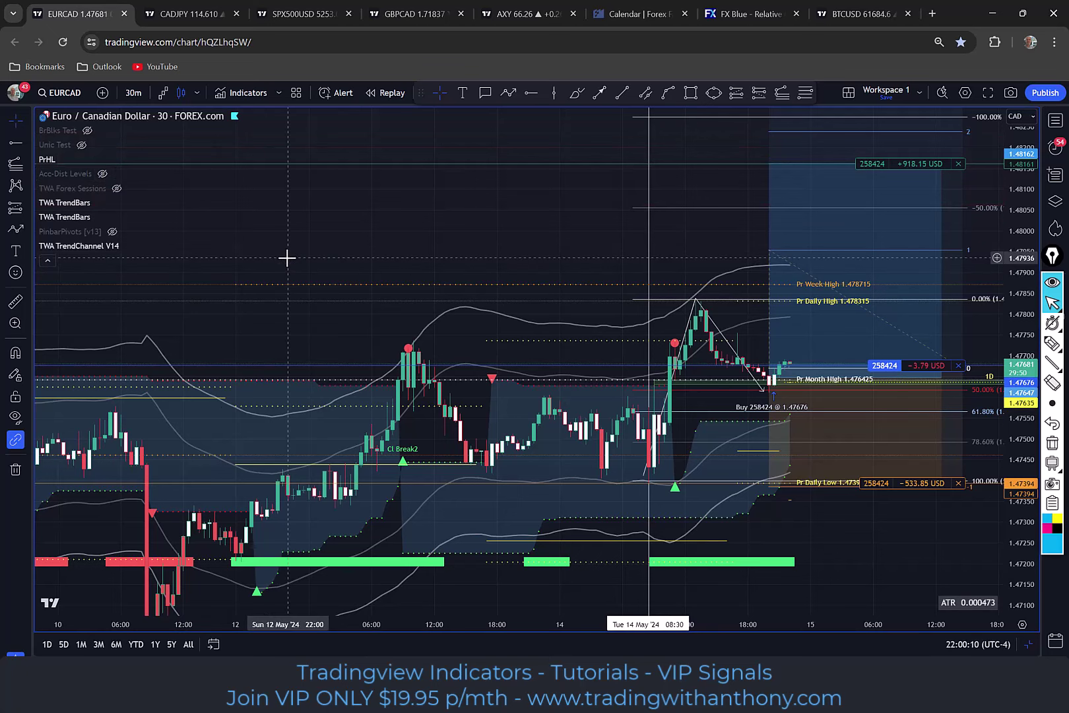
Step: Mark the buy entry and the stop-loss level with freehand pen strokes on the 30-minute chart
scroll(287, 258, "up", 3)
mouse_move(289, 239)
left_mouse_down()
mouse_move(291, 220)
mouse_move(273, 232)
left_mouse_up()
mouse_move(1052, 344)
left_click(992, 346)
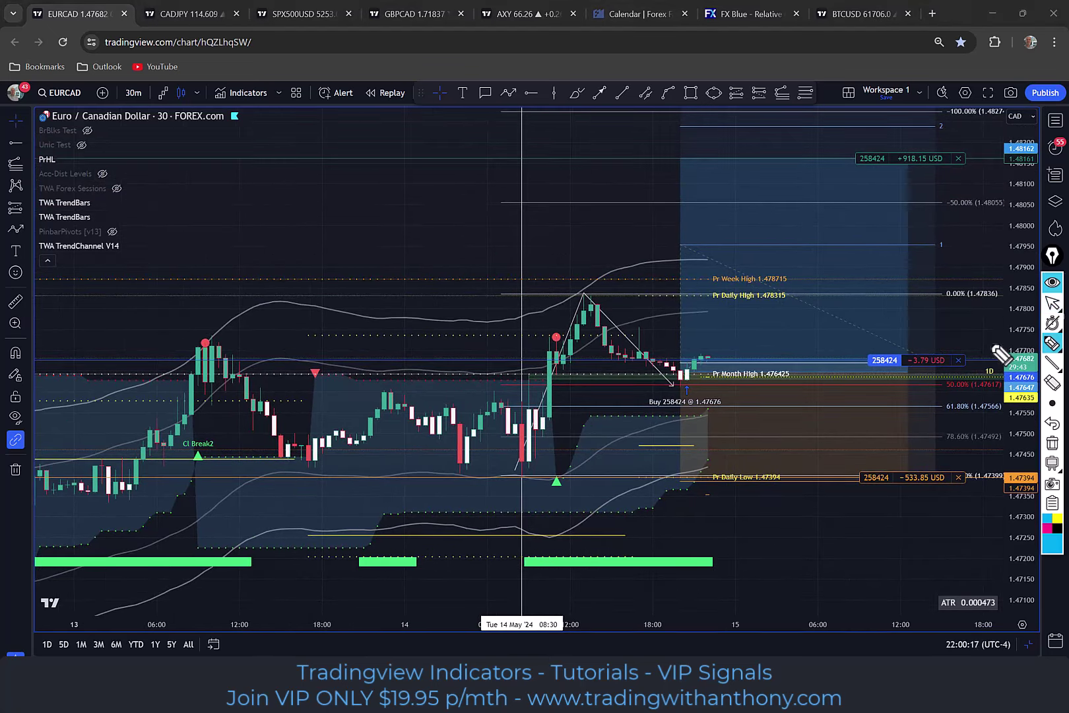
mouse_move(1053, 403)
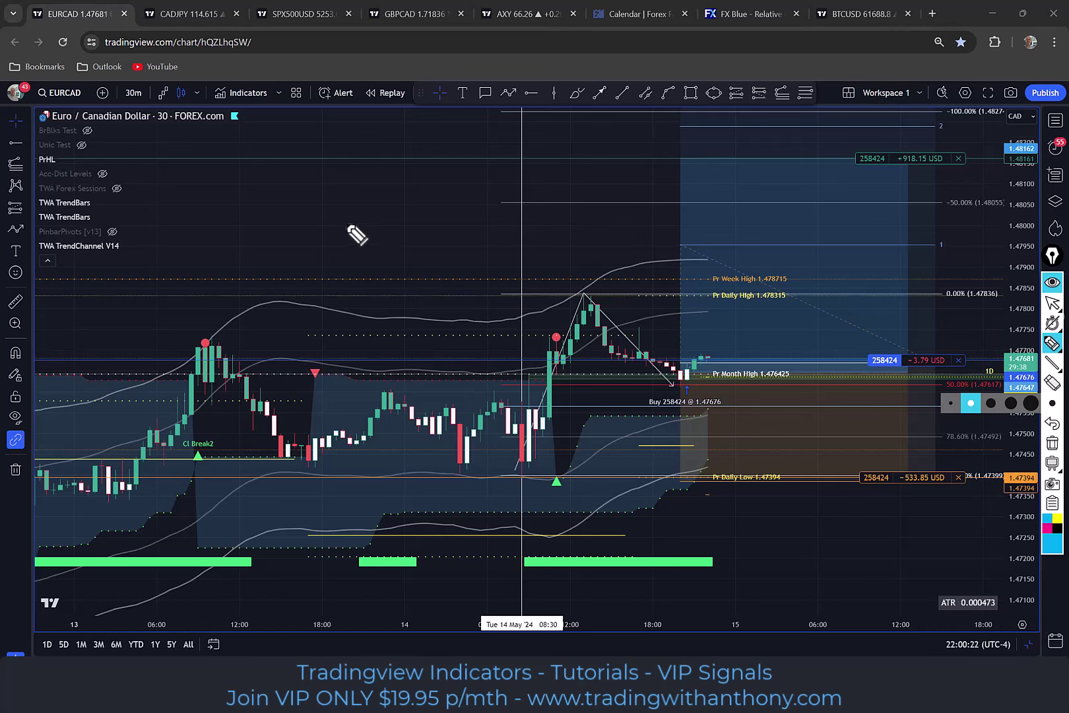
left_click(950, 403)
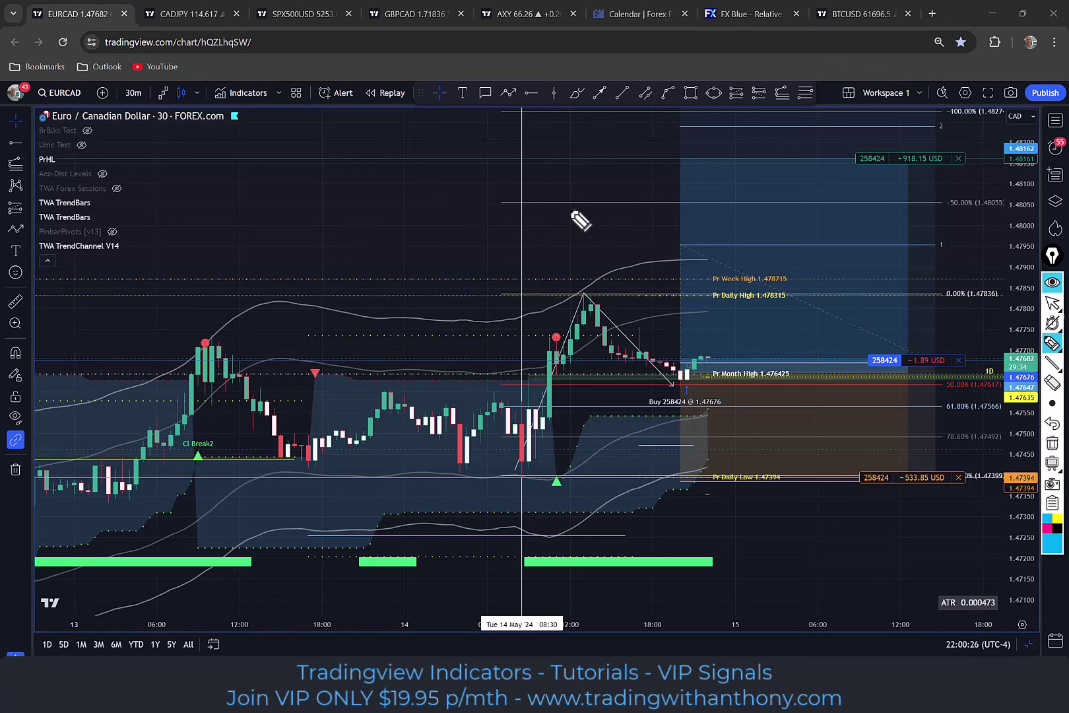
left_click_drag(658, 394, 713, 373)
left_click_drag(654, 490, 731, 470)
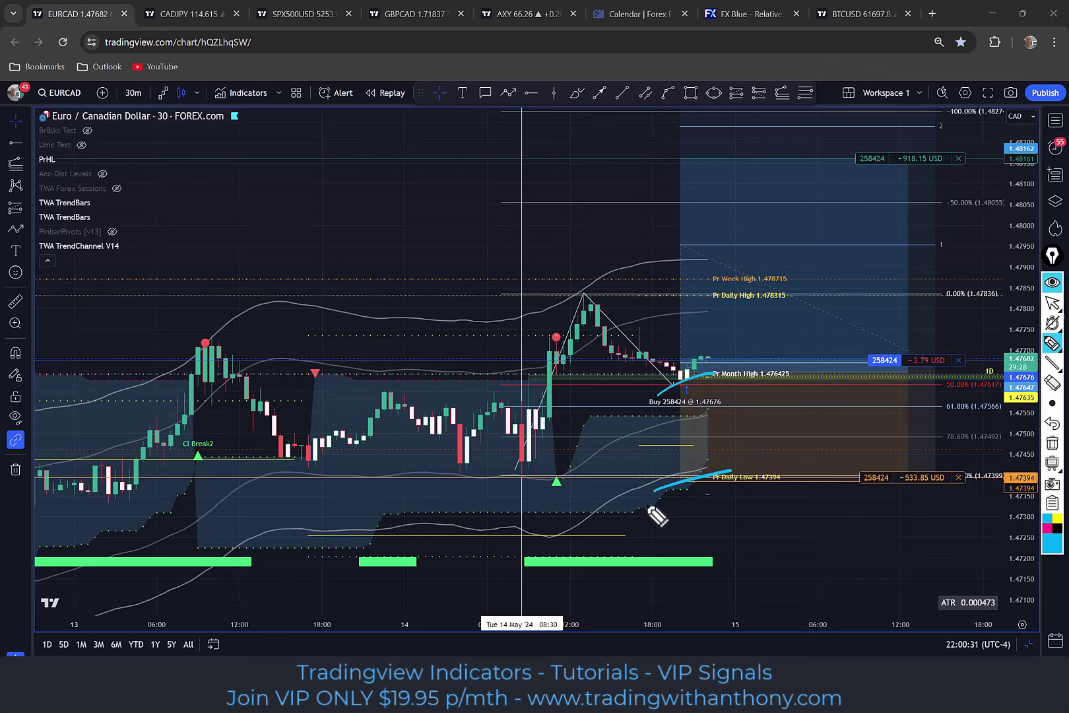
Step: Handwrite 0.1% below the stop-loss level and $20 between the entry and stop-loss marks
left_click(673, 522)
left_click_drag(663, 507, 695, 553)
left_click_drag(733, 501, 772, 540)
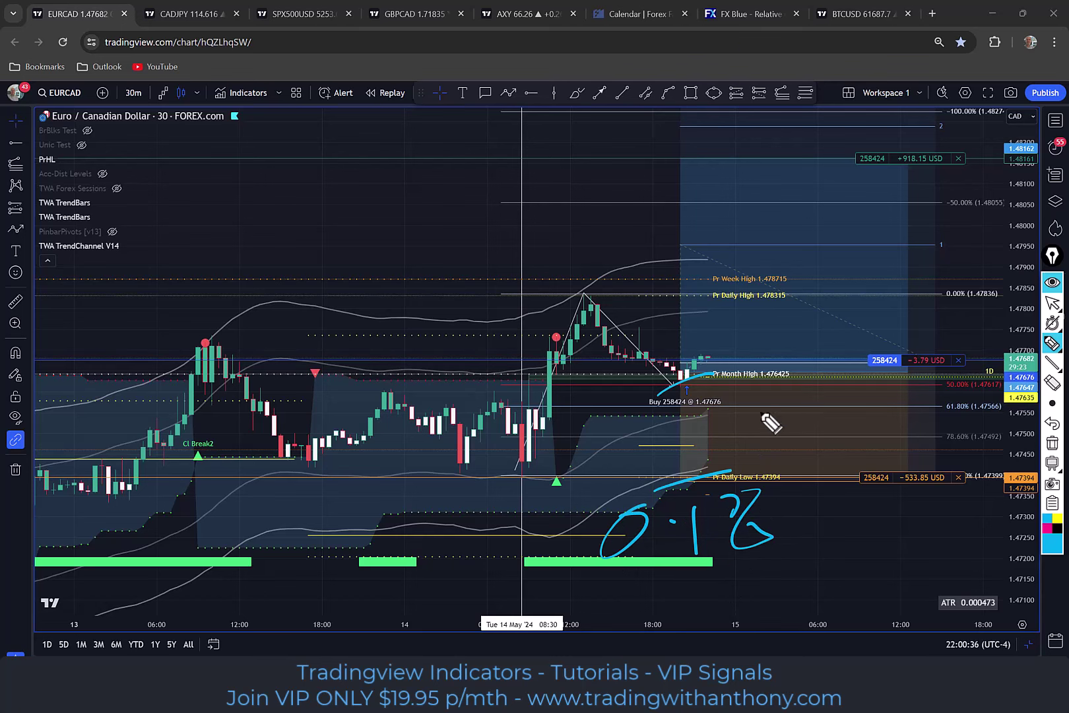
left_click_drag(763, 406, 801, 430)
left_click_drag(738, 395, 706, 436)
left_click_drag(719, 391, 714, 441)
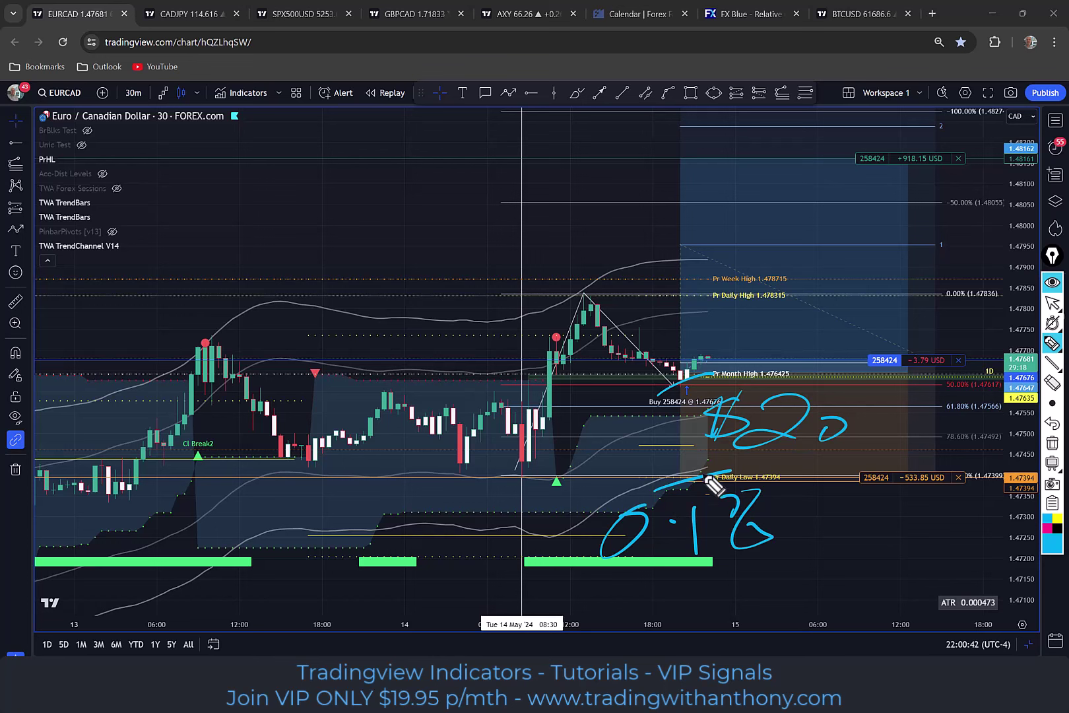
Step: Circle the handwritten 0.1% below the stop-loss level and cross it out
mouse_move(655, 491)
left_mouse_down()
mouse_move(799, 508)
mouse_move(680, 475)
left_mouse_up()
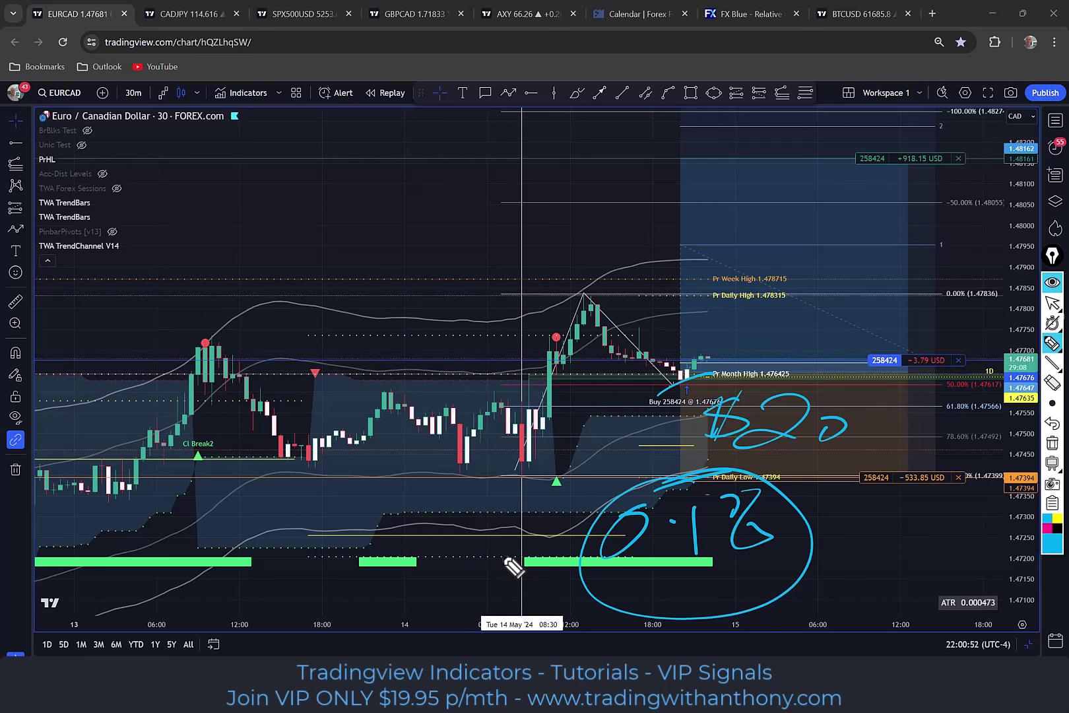
left_click_drag(581, 490, 756, 589)
left_click_drag(719, 501, 624, 597)
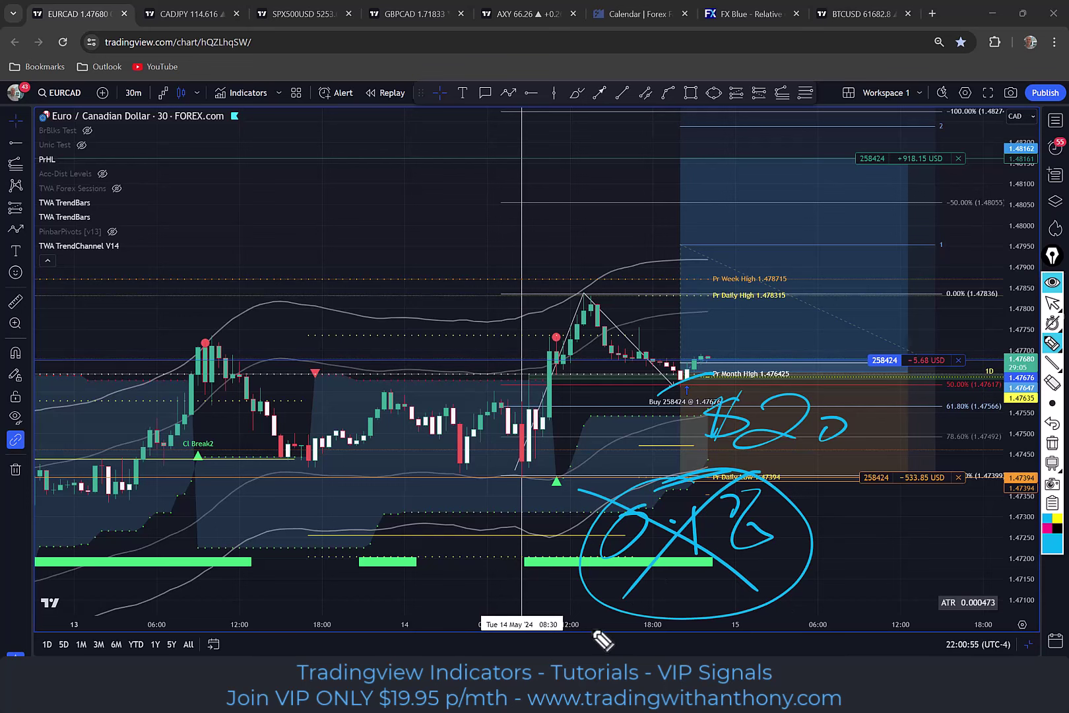
Step: Handwrite "0.01 Lots" in the empty area above the candles and underline the 0.01
mouse_move(232, 177)
left_mouse_down()
mouse_move(253, 198)
mouse_move(288, 197)
left_mouse_up()
mouse_move(325, 169)
left_mouse_down()
mouse_move(330, 198)
mouse_move(326, 173)
left_mouse_up()
left_click_drag(356, 160, 360, 228)
mouse_move(394, 153)
left_mouse_down()
mouse_move(446, 196)
mouse_move(472, 192)
left_mouse_up()
left_click_drag(491, 126, 505, 201)
left_click_drag(472, 170, 535, 162)
left_click_drag(556, 162, 543, 196)
left_click_drag(183, 264, 360, 244)
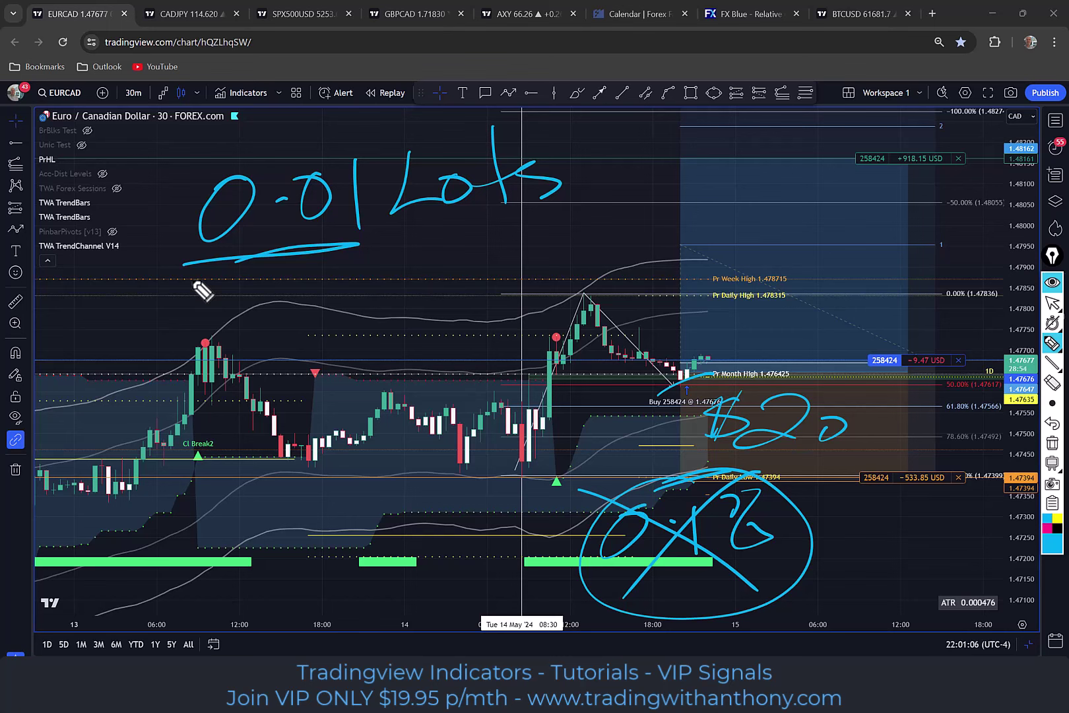
Step: Write 0.1% beneath the "0.01 Lots" note and strike that note through
left_click_drag(305, 282, 344, 291)
left_click_drag(369, 269, 376, 318)
left_click_drag(404, 263, 434, 233)
left_click_drag(432, 244, 459, 302)
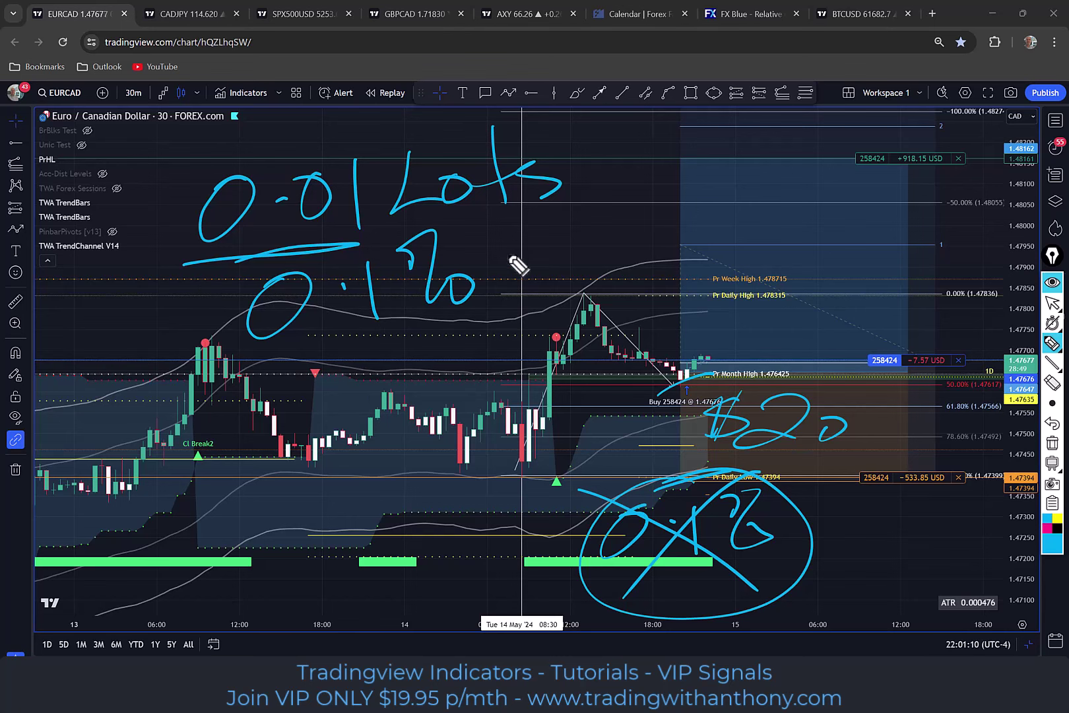
left_click_drag(211, 223, 558, 175)
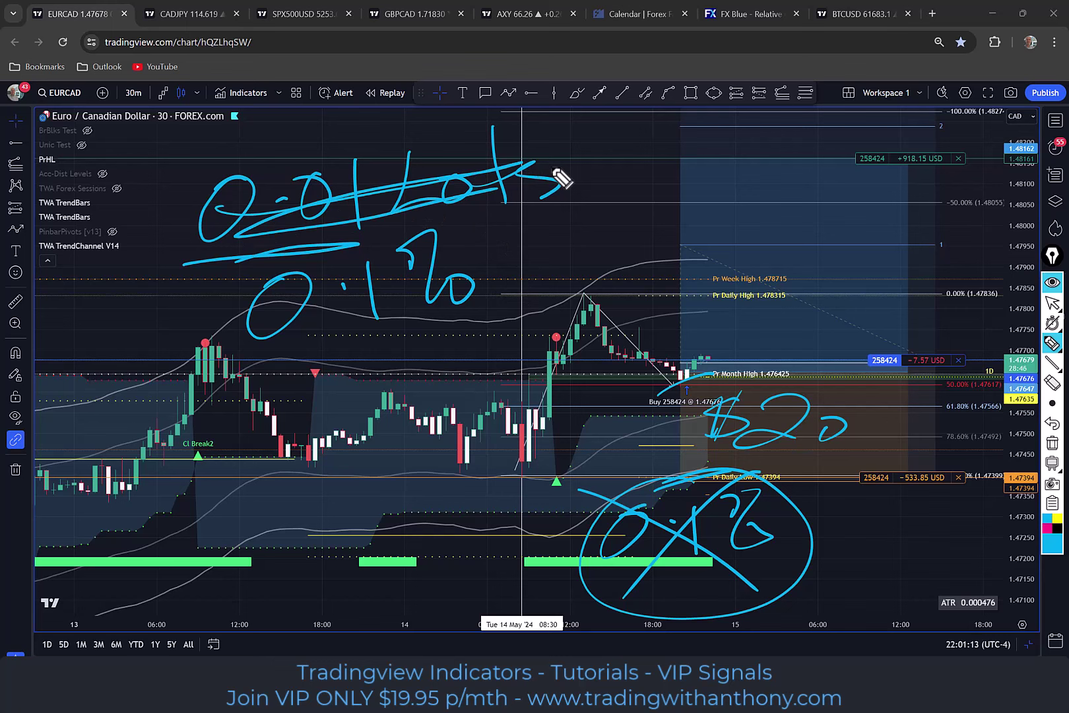
Step: Add 0.2% beneath the 0.1% note, re-mark the entry and overwrite the $20 amount as $30
left_click_drag(311, 367, 321, 377)
left_click(353, 363)
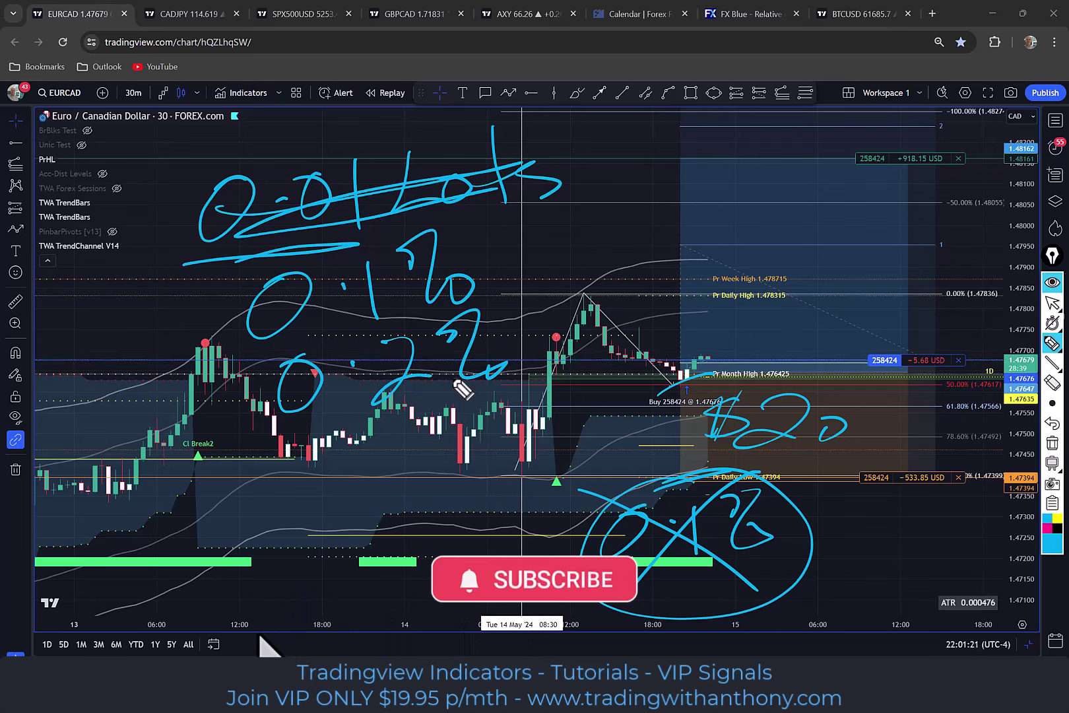
left_click_drag(669, 387, 693, 387)
mouse_move(790, 399)
left_mouse_down()
mouse_move(800, 448)
mouse_move(752, 456)
left_mouse_up()
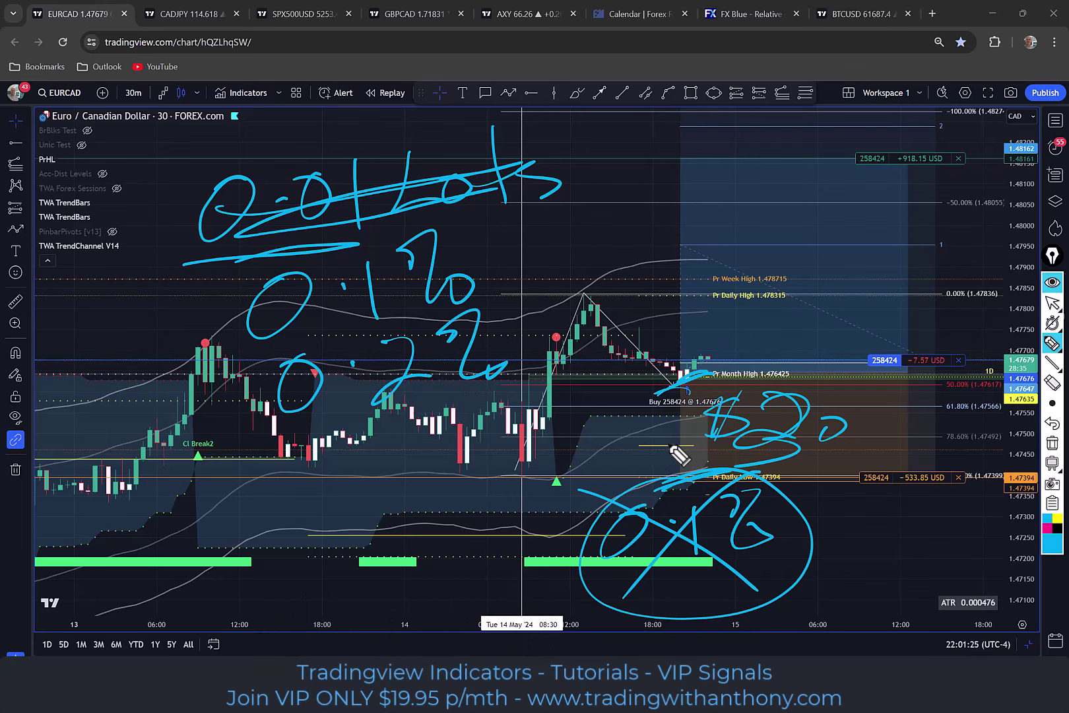
Step: Add 0.3% beneath the 0.2% note in the handwritten percentage list
left_click_drag(329, 441, 302, 458)
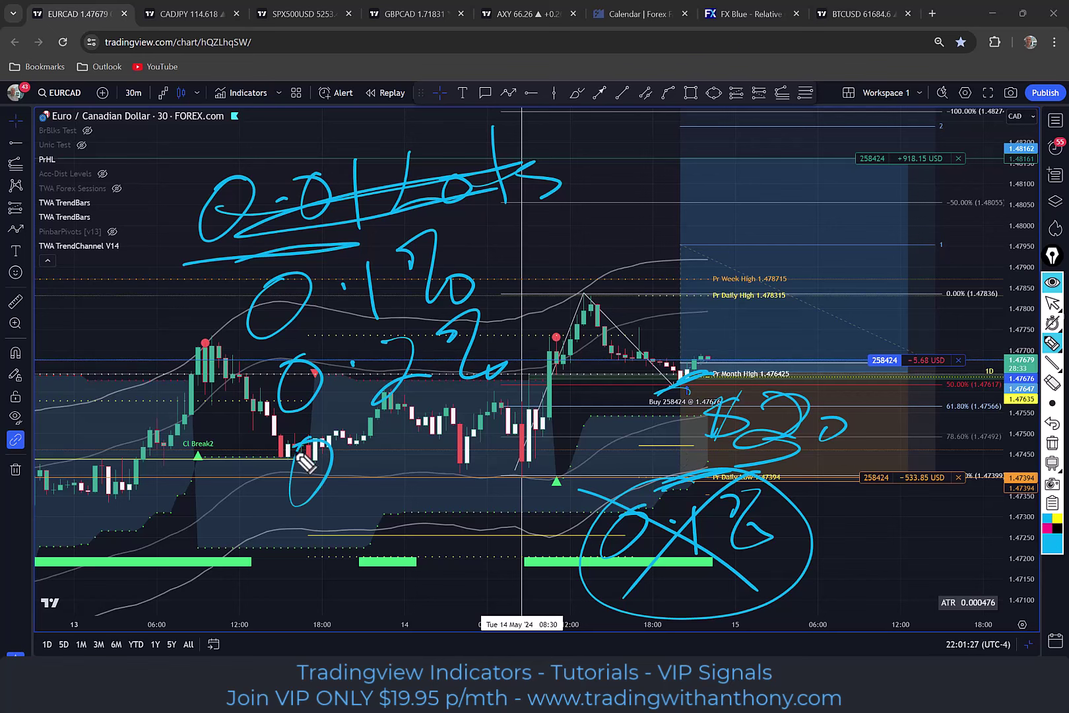
left_click_drag(413, 413, 400, 467)
left_click_drag(492, 418, 508, 459)
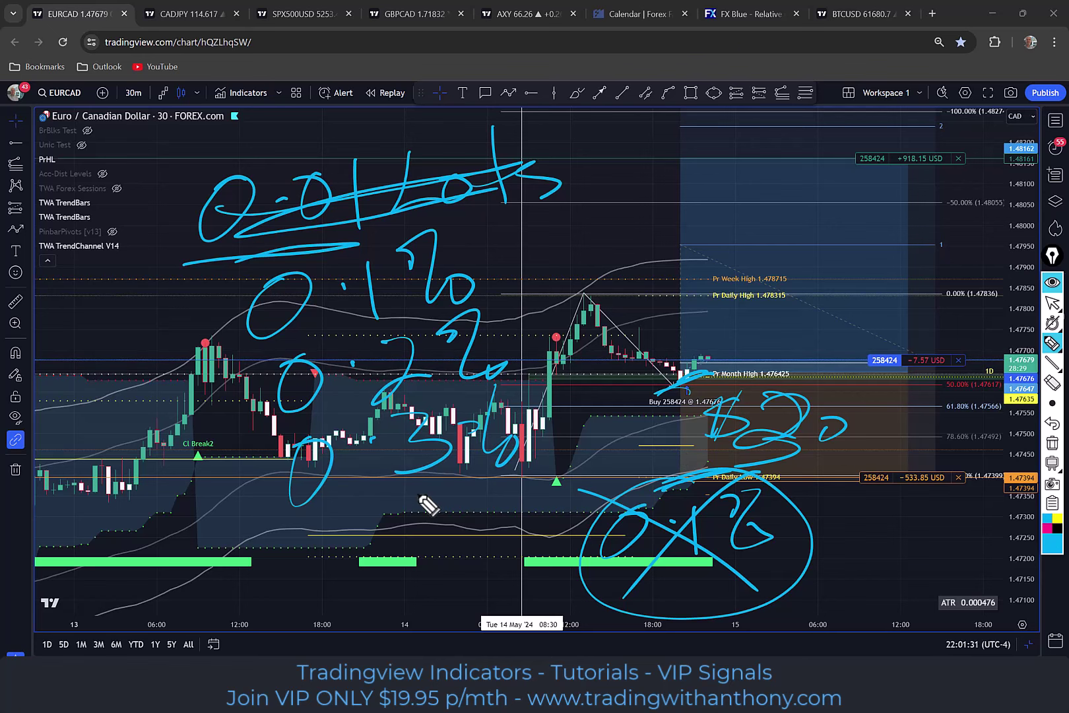
Step: Scribble out the $30 amount and write a circled $50 beside it
left_click_drag(756, 424, 801, 417)
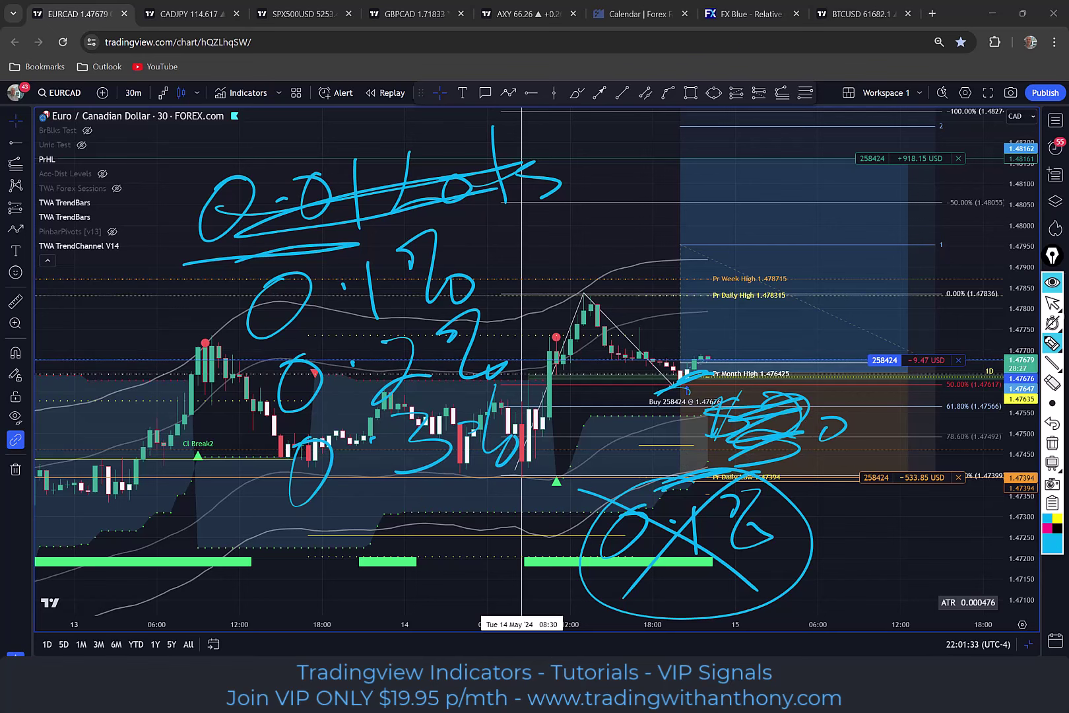
left_click_drag(941, 408, 937, 397)
left_click_drag(899, 441, 944, 435)
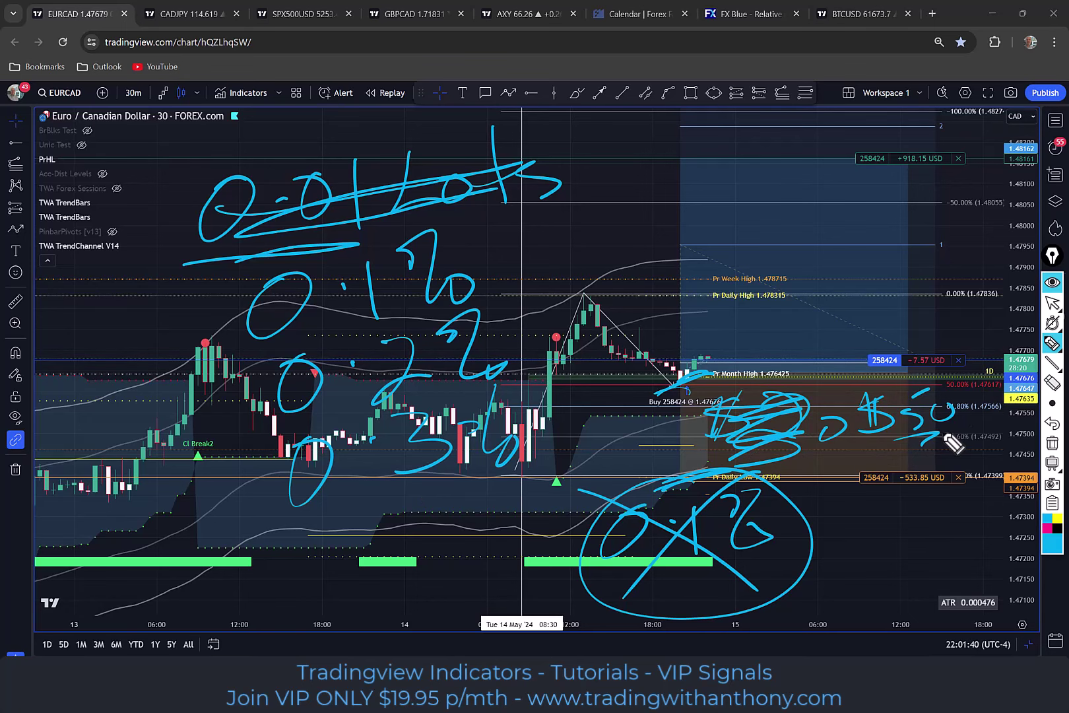
left_click_drag(907, 393, 884, 373)
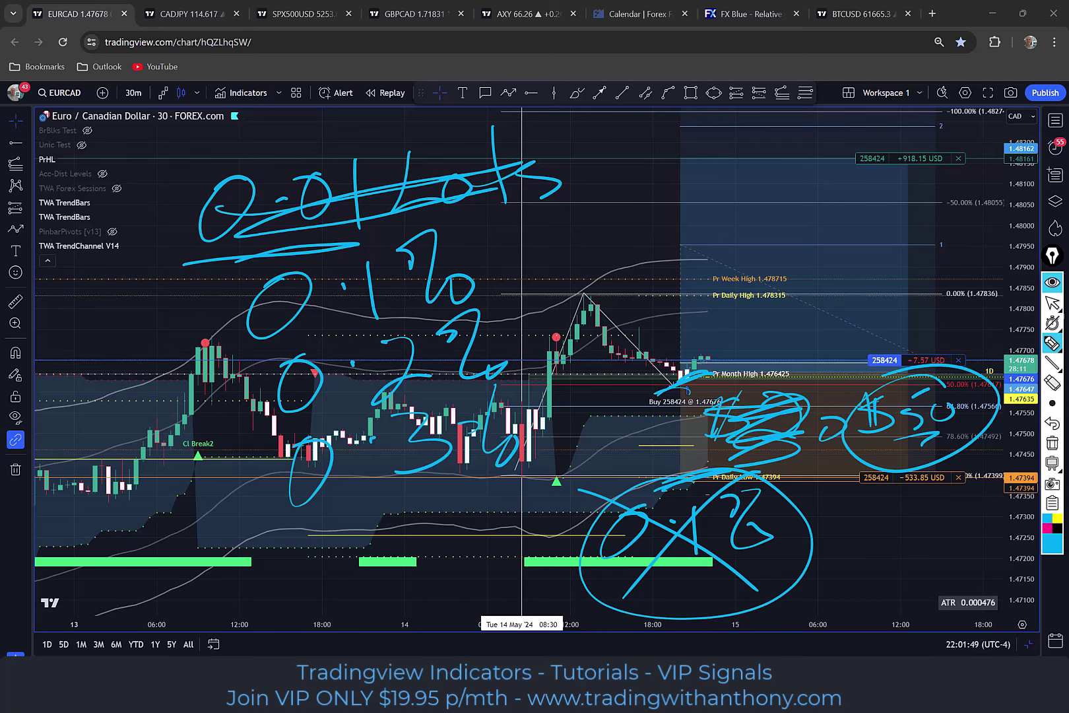
Step: Write an underlined 0.01 above the swing high, then circle it with a pointing arrow and underline and circle the percentage list
left_click_drag(618, 174, 618, 226)
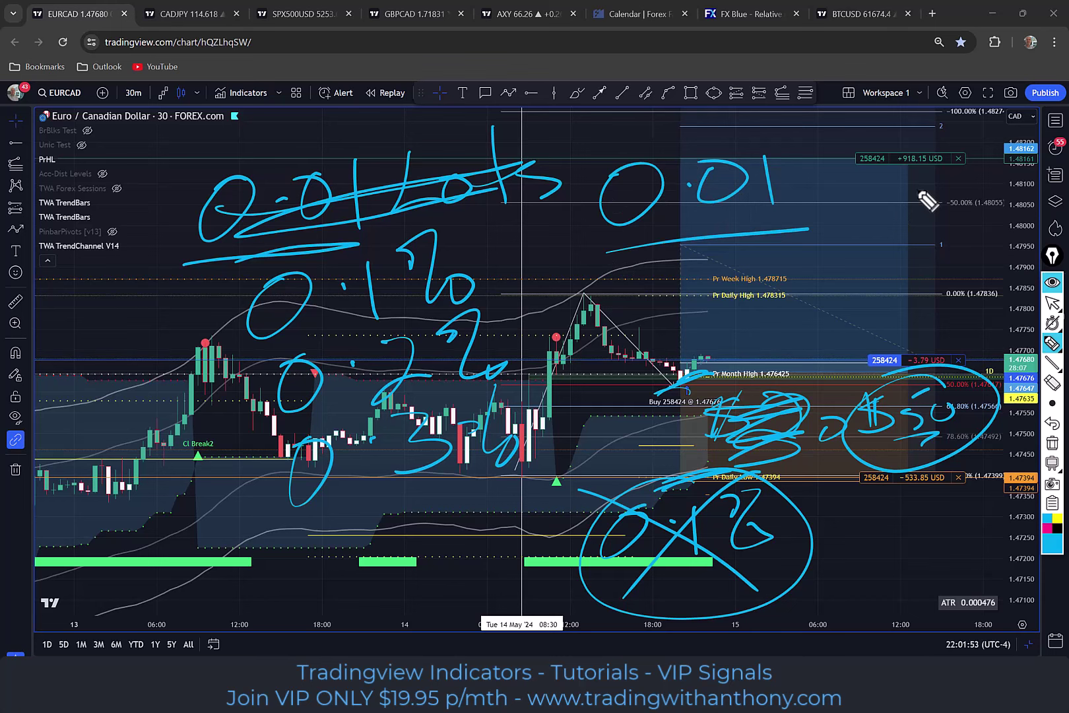
left_click_drag(285, 547, 526, 480)
left_click_drag(444, 473, 485, 549)
mouse_move(818, 139)
left_mouse_down()
mouse_move(606, 282)
mouse_move(667, 112)
left_mouse_up()
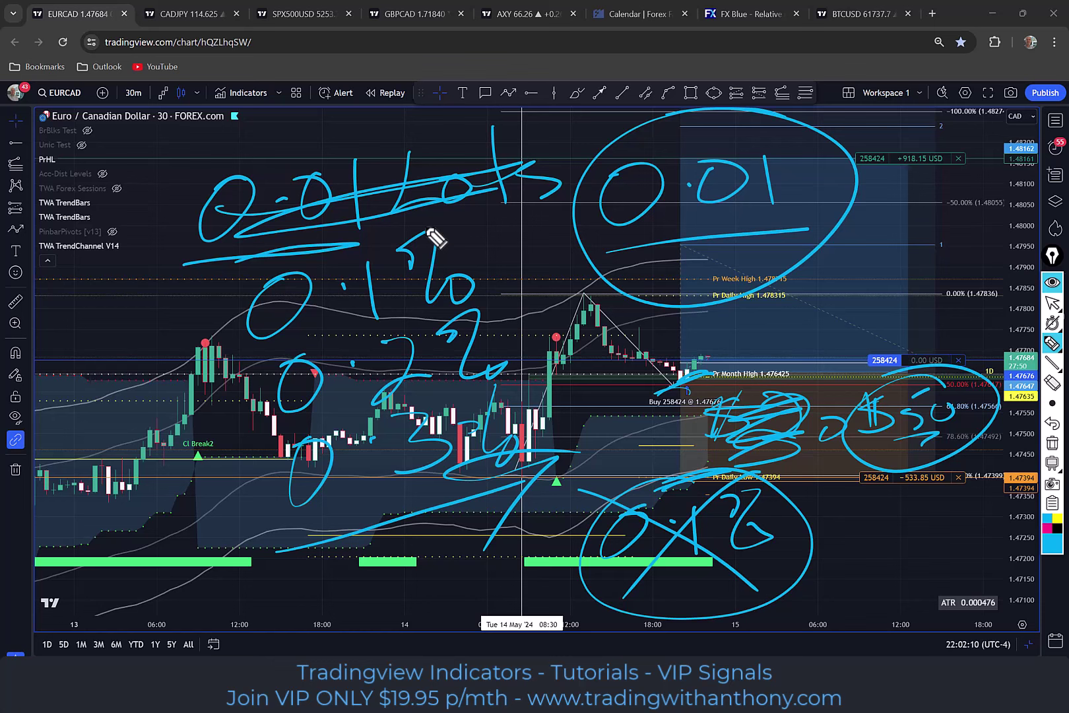
mouse_move(802, 192)
left_mouse_down()
mouse_move(812, 201)
mouse_move(852, 191)
left_mouse_up()
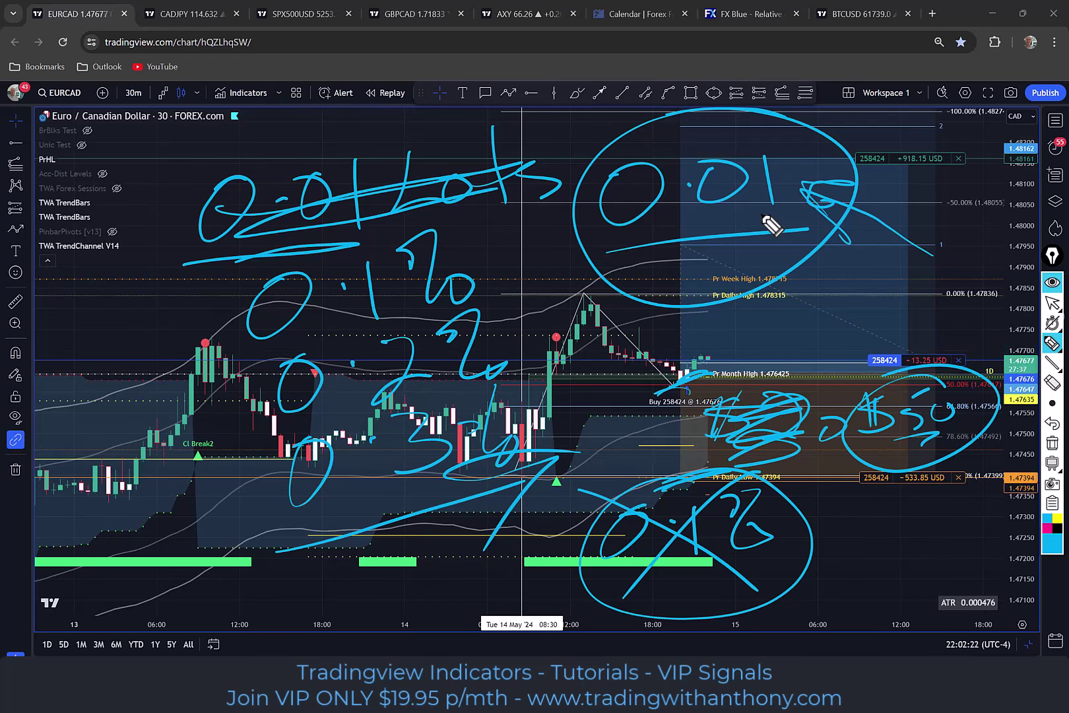
mouse_move(206, 439)
left_mouse_down()
mouse_move(527, 341)
mouse_move(167, 418)
left_mouse_up()
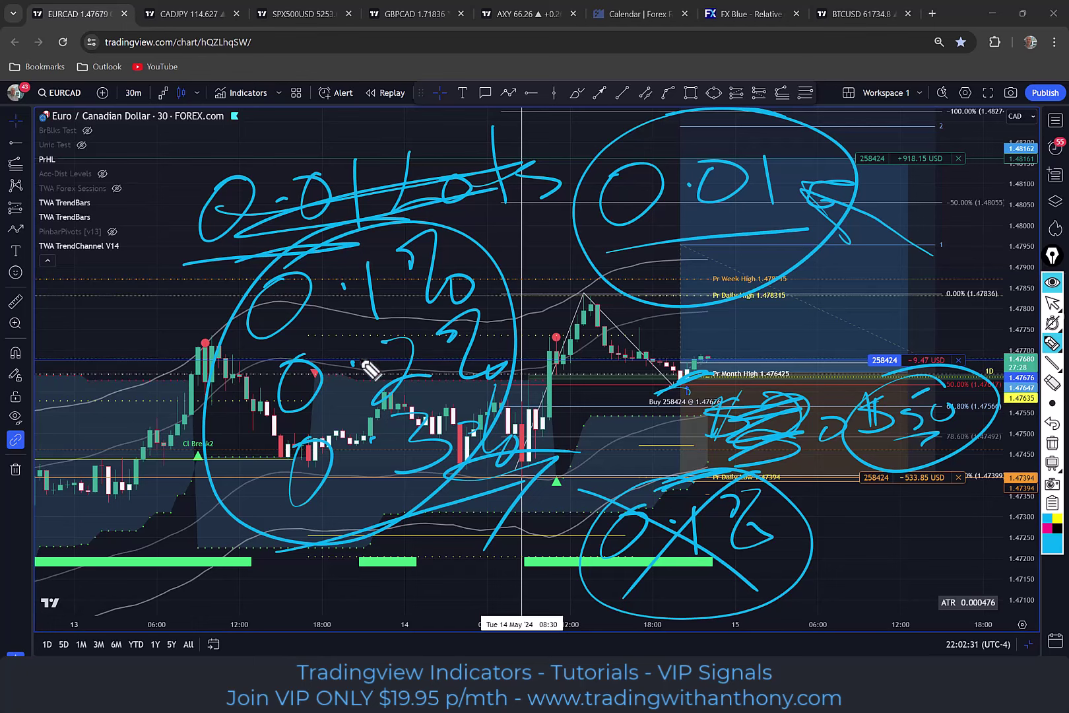
Step: Clear all pen annotations and return to the normal pointer on the chart
left_click(1053, 442)
left_click_drag(583, 253, 530, 253)
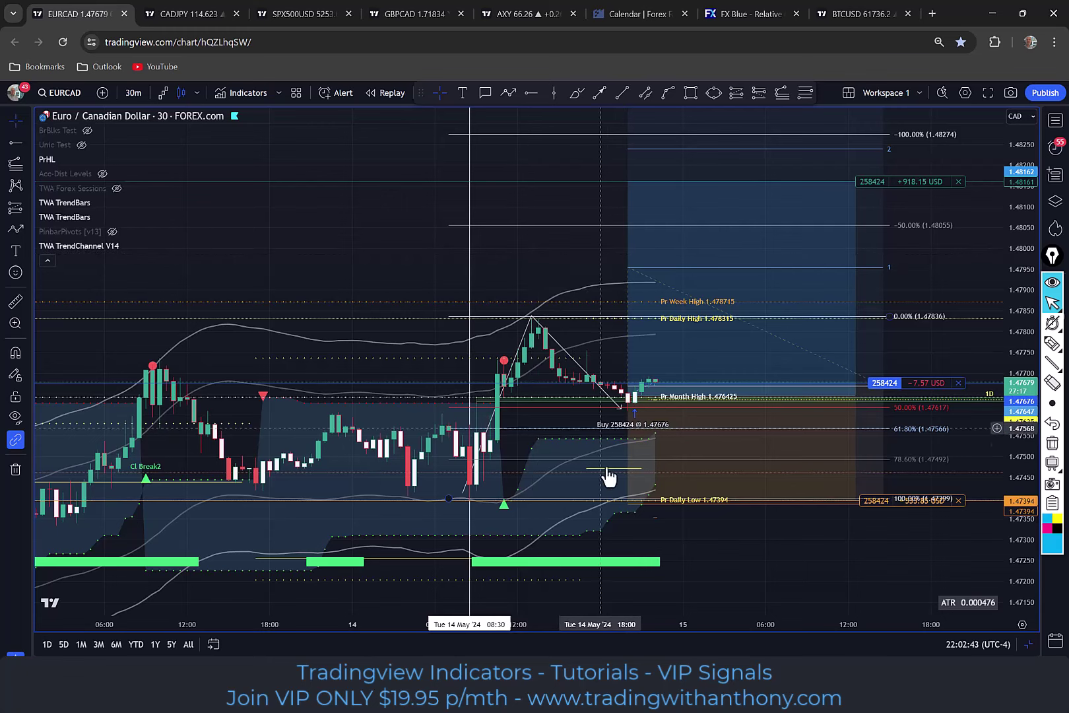
mouse_move(649, 303)
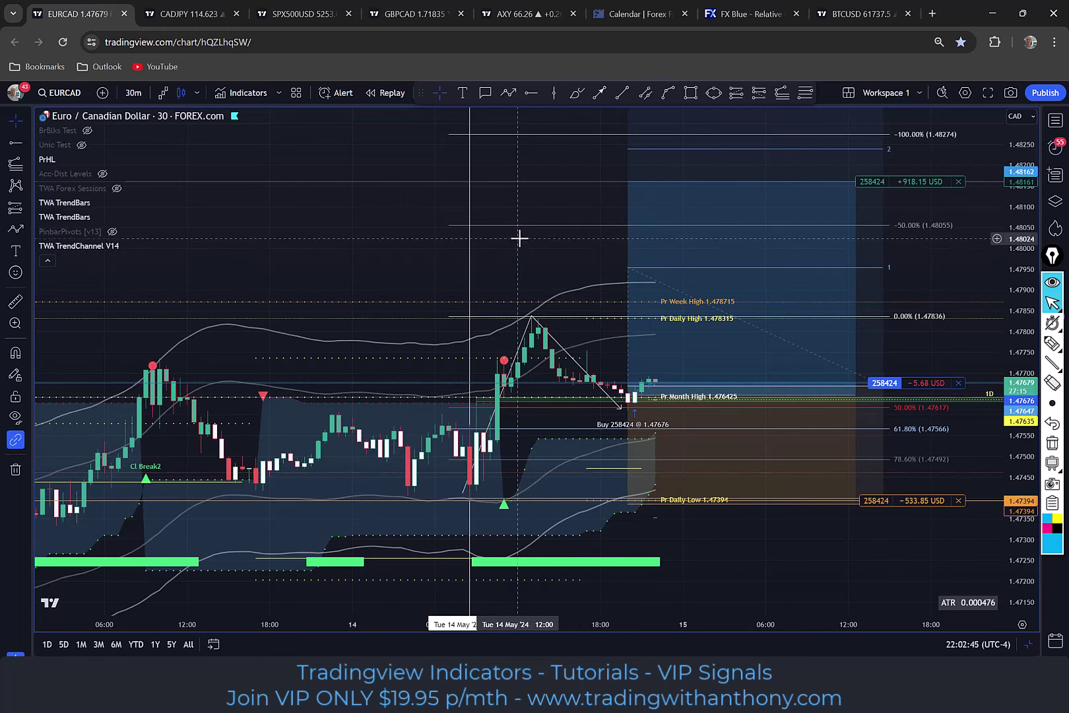